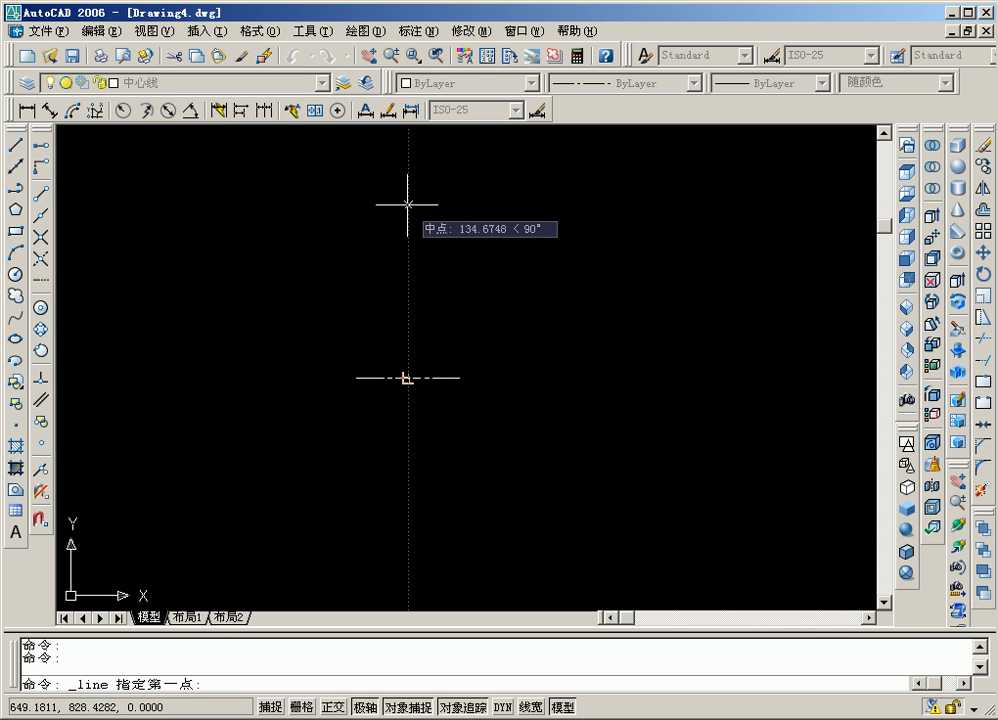
# - Draw a vertical centre line through the horizontal centre line's midpoint, starting about 134.67 above it and ending below it
pyautogui.click(408, 204)
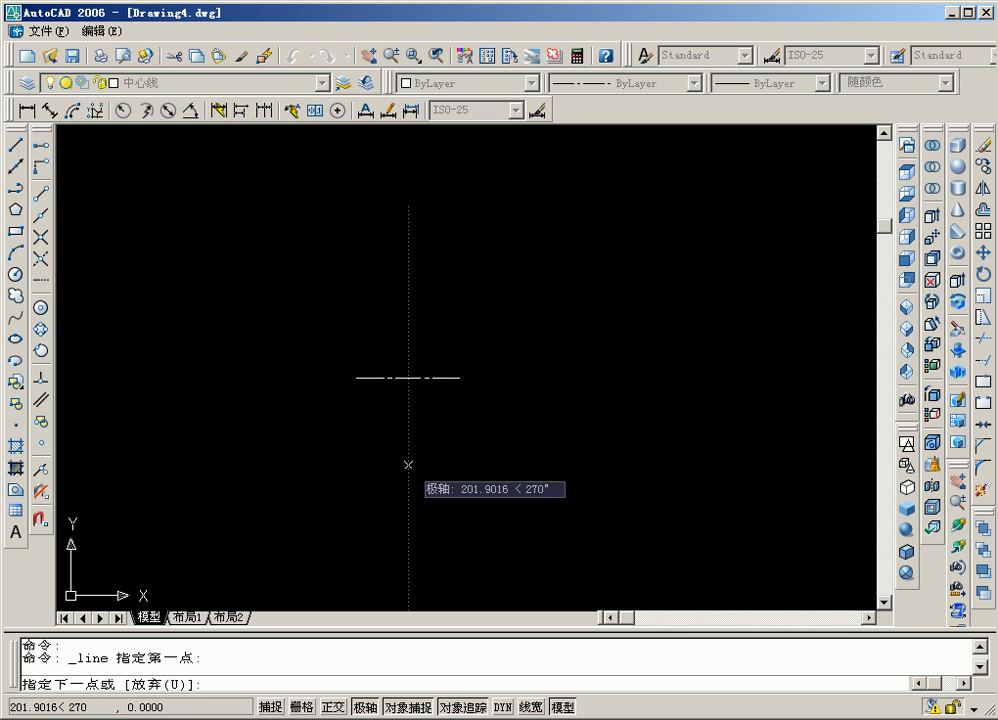
pyautogui.click(408, 549)
pyautogui.press('Return')
pyautogui.moveTo(481, 479); pyautogui.dragTo(537, 460, button='middle')
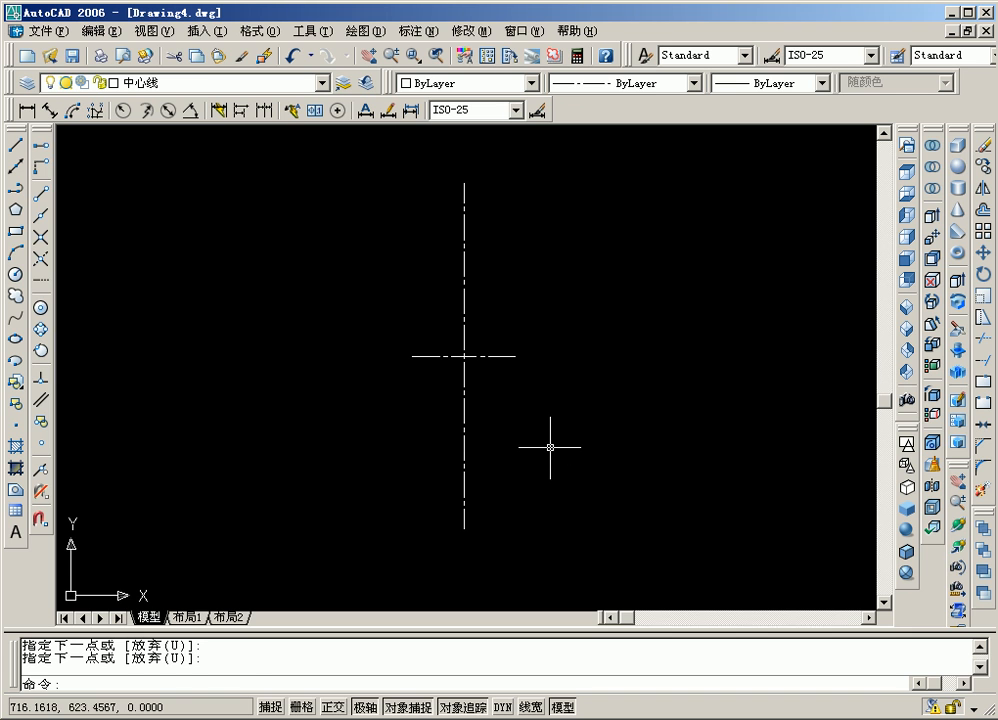
# - Offset the horizontal centre line upward by 72.5
pyautogui.click(983, 210)
pyautogui.write('72.5')
pyautogui.press('Return')
pyautogui.click(490, 356)
pyautogui.click(501, 298)
pyautogui.press('Return')
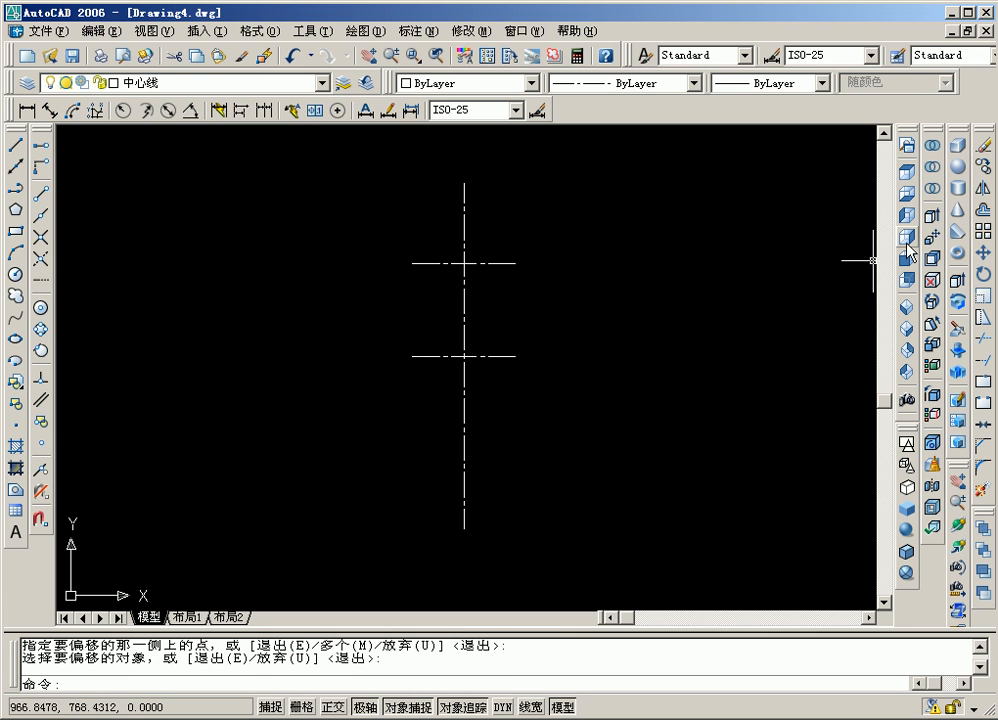
# - Offset the original horizontal centre line upward by 115.34
pyautogui.click(983, 210)
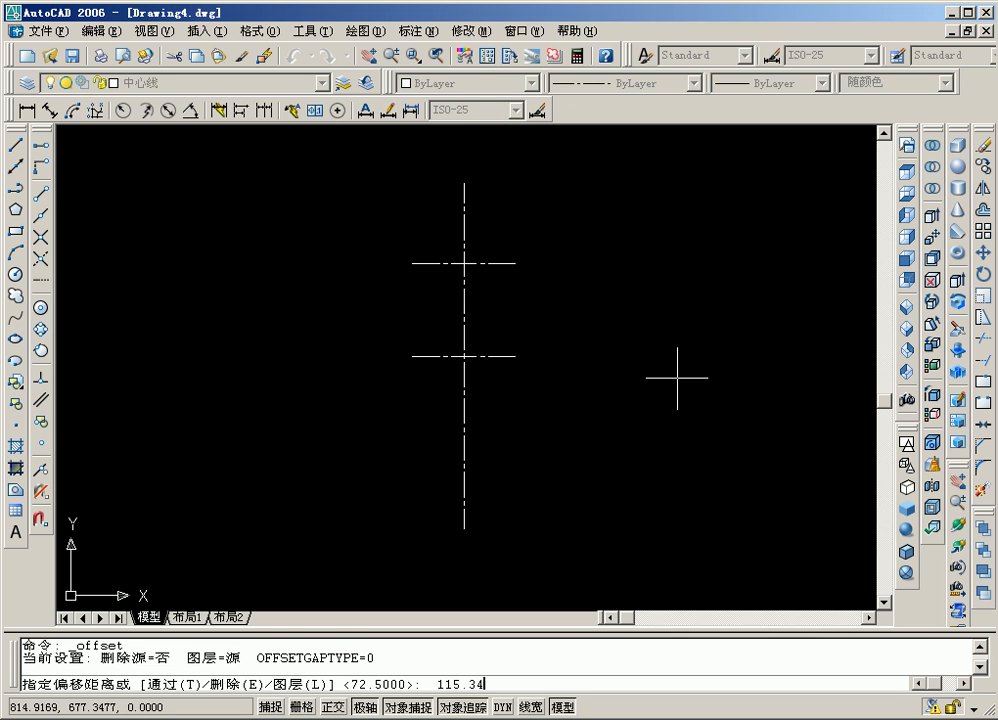
pyautogui.press('Return')
pyautogui.click(508, 356)
pyautogui.click(537, 290)
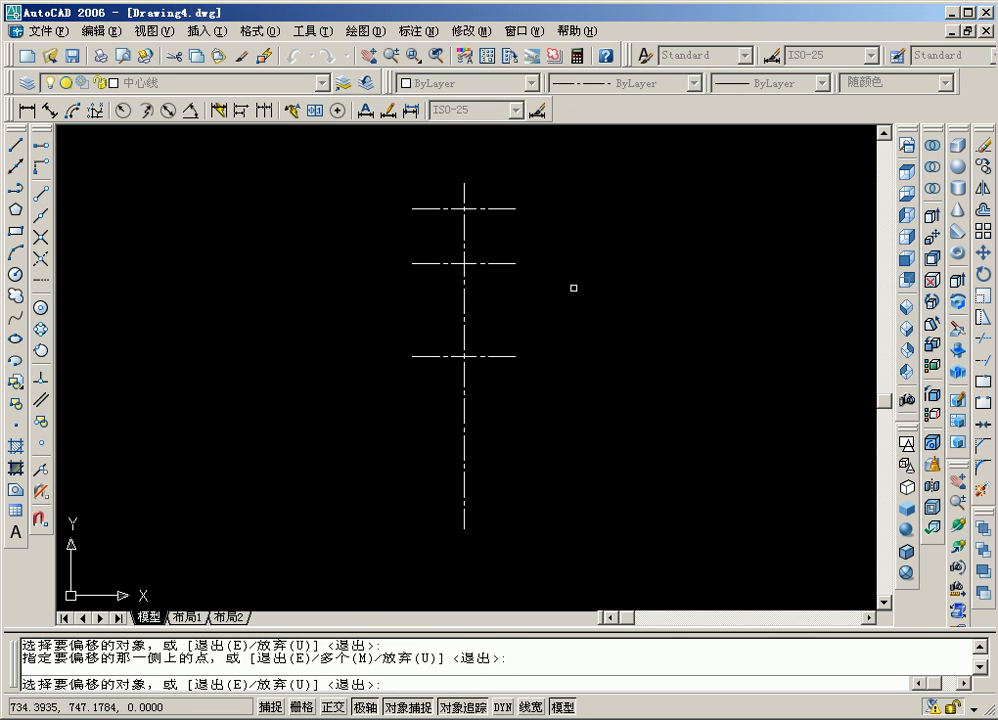
pyautogui.press('Return')
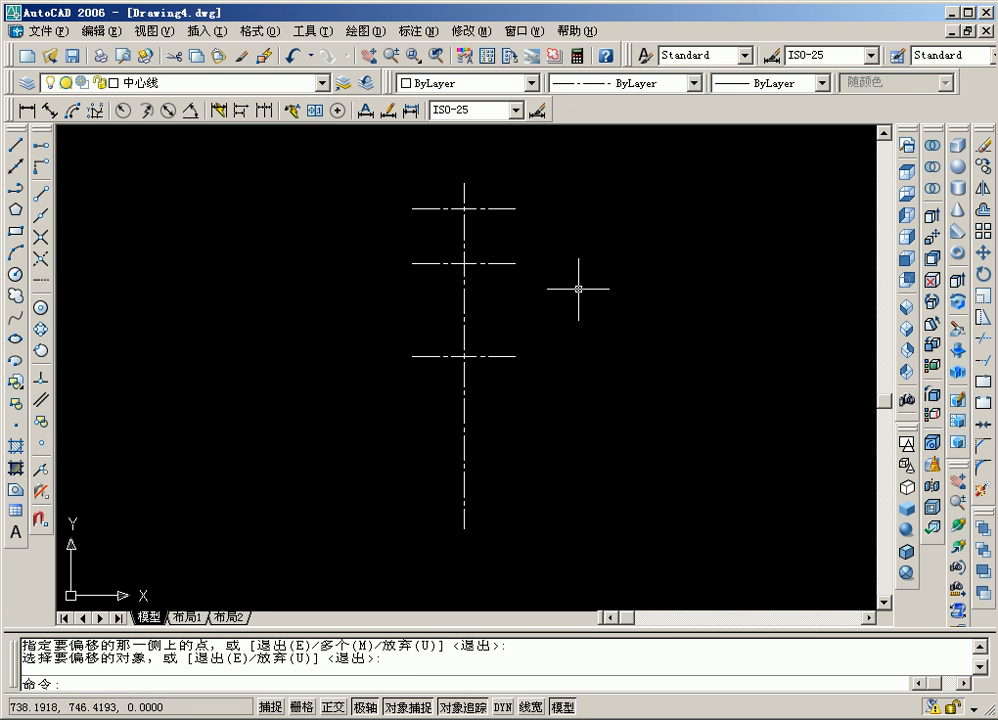
# - Offset the original horizontal centre line upward by 25
pyautogui.click(983, 209)
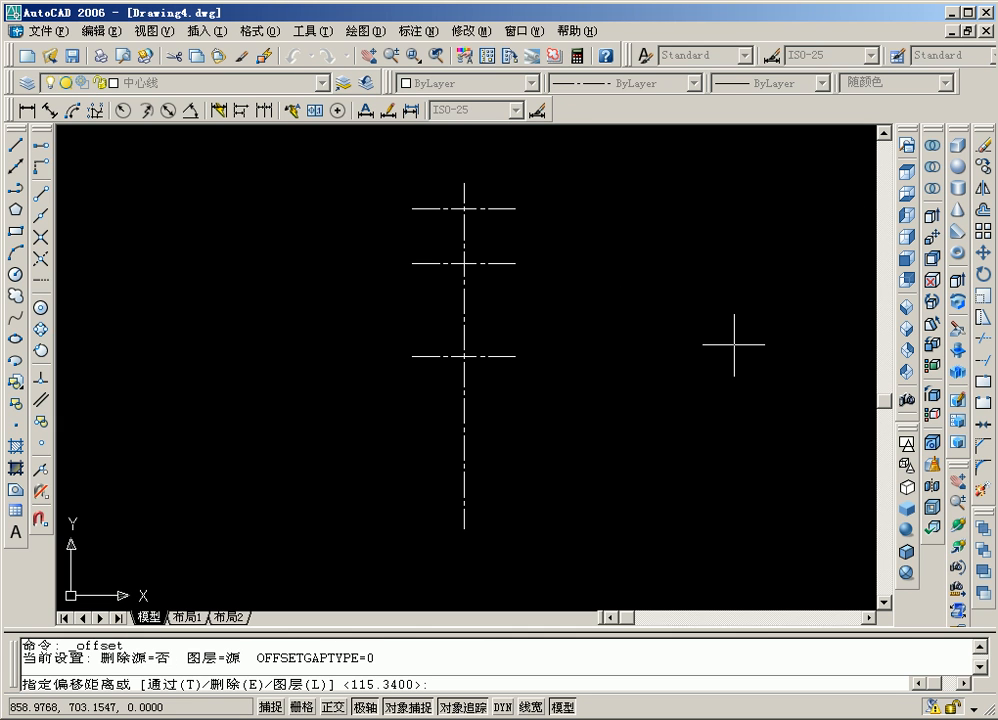
pyautogui.press('Return')
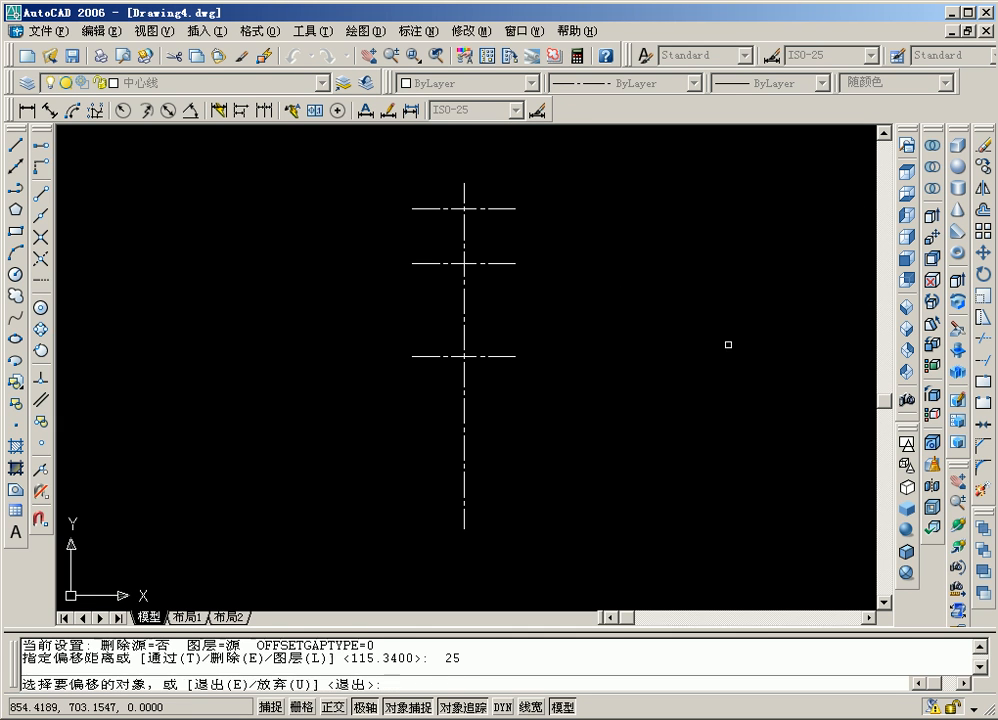
pyautogui.click(502, 355)
pyautogui.click(505, 332)
pyautogui.press('Return')
# - Offset the original horizontal centre line upward by 42.5
pyautogui.press('Return')
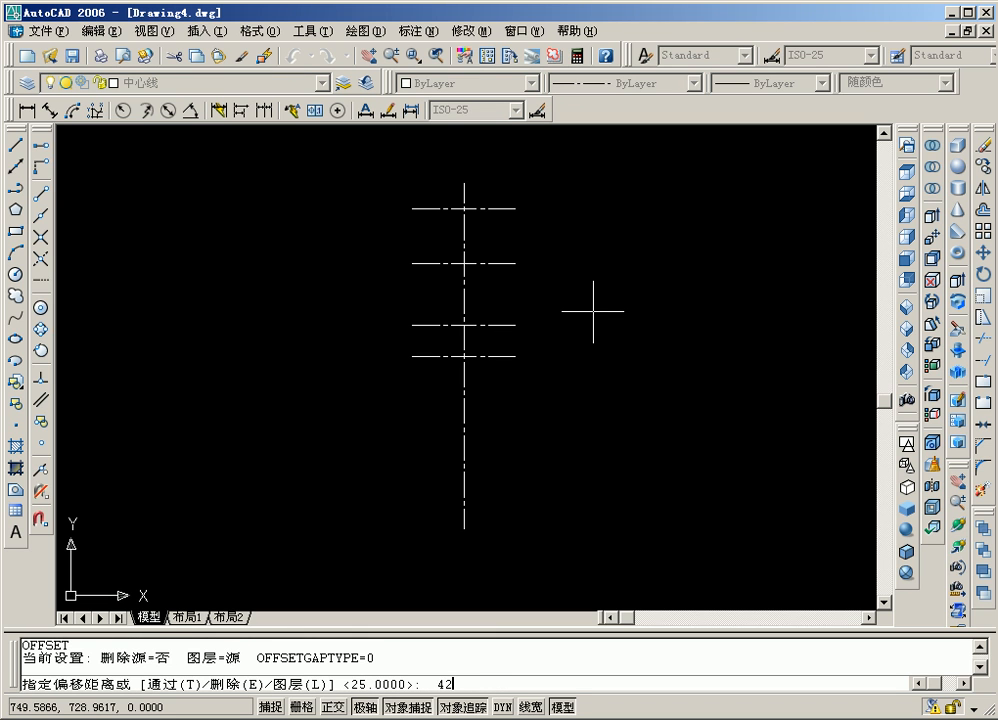
pyautogui.press('Return')
pyautogui.click(492, 355)
pyautogui.click(590, 328)
pyautogui.press('Return')
# - Offset the original horizontal centre line upward by 56.5
pyautogui.press('Return')
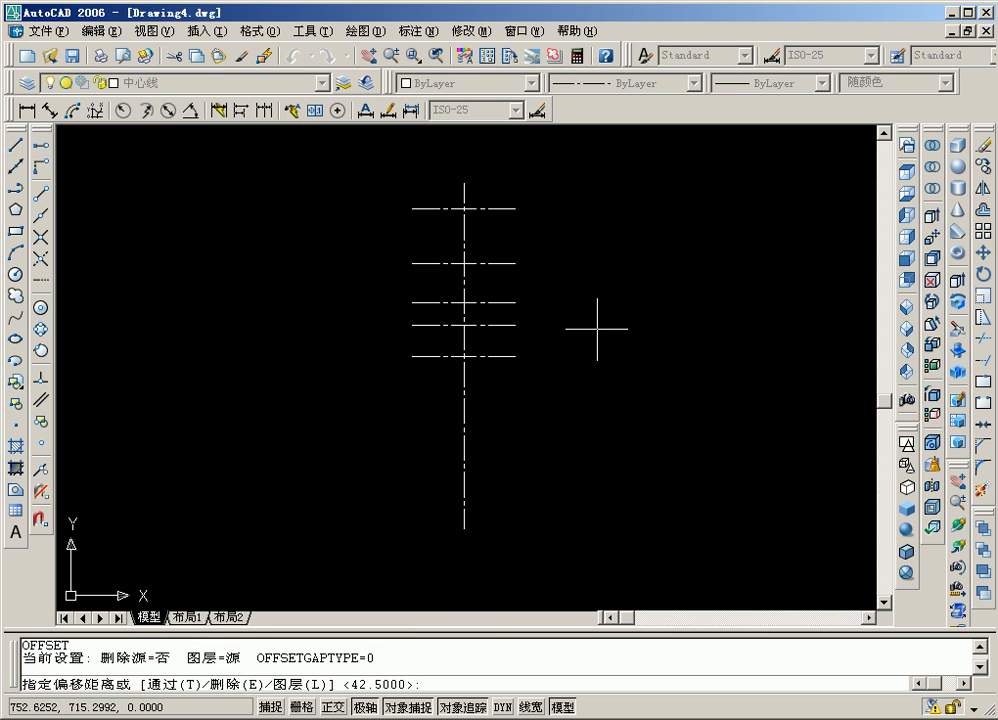
pyautogui.write('56.5')
pyautogui.press('Return')
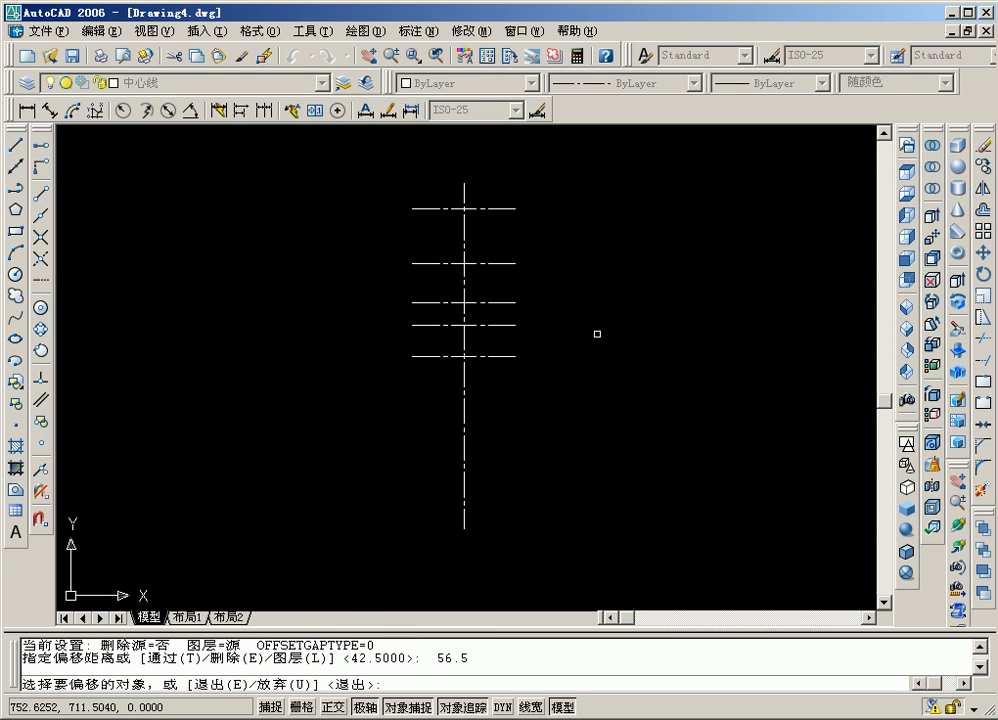
pyautogui.click(506, 355)
pyautogui.click(589, 308)
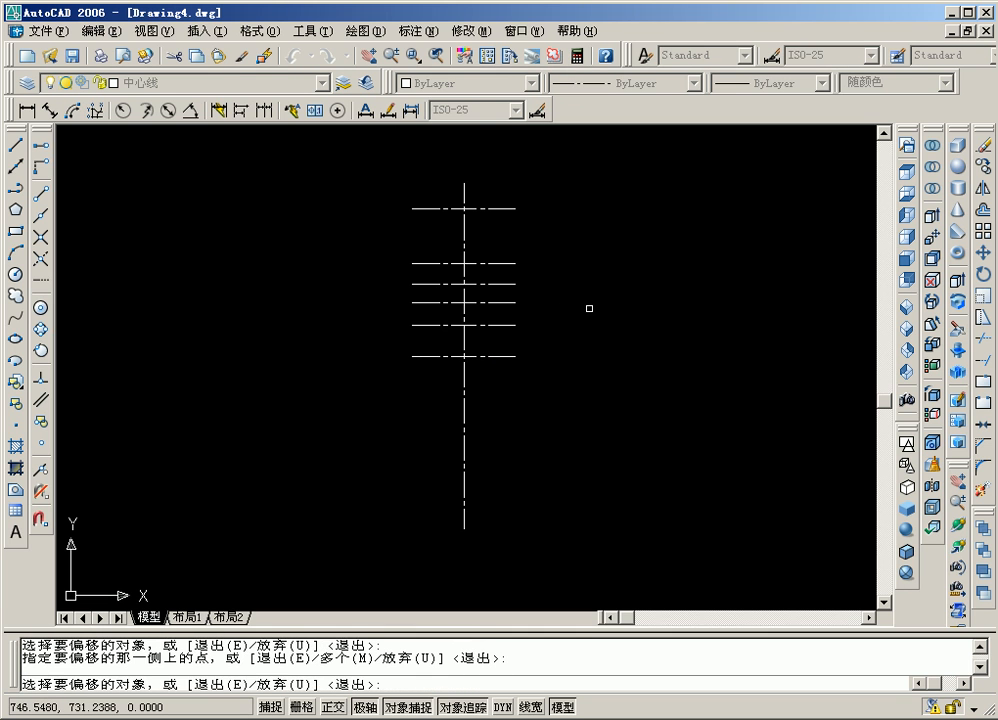
pyautogui.press('Return')
# - Offset the original horizontal centre line upward by 88.5
pyautogui.press('Return')
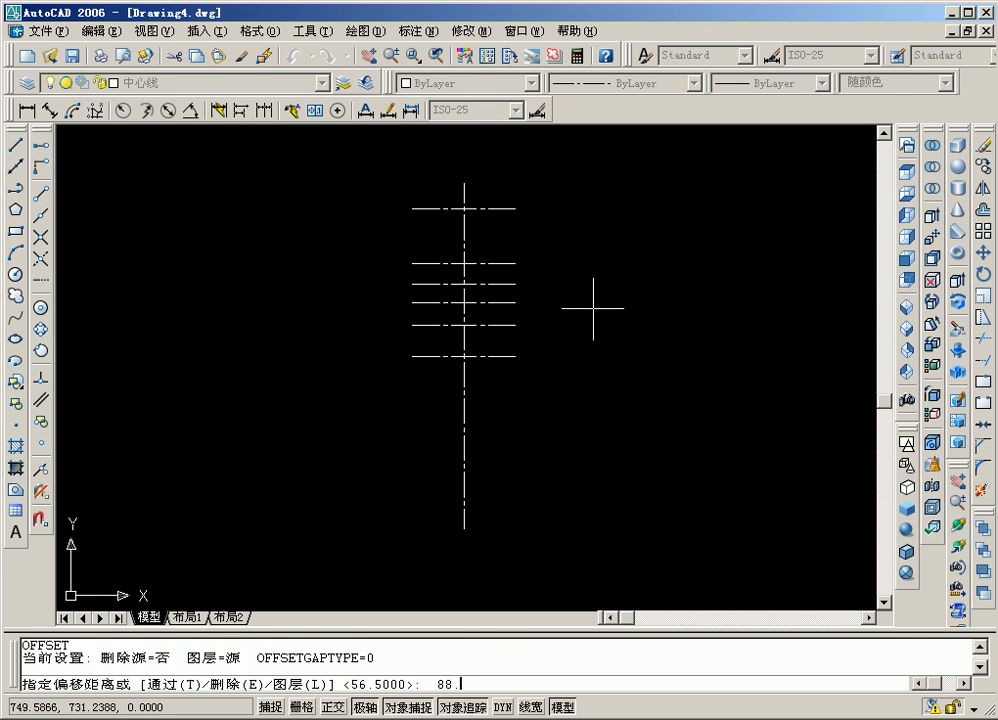
pyautogui.write('88.5')
pyautogui.press('Return')
pyautogui.click(499, 355)
pyautogui.click(614, 313)
pyautogui.press('Return')
# - Offset the original horizontal centre line upward by 100
pyautogui.press('Return')
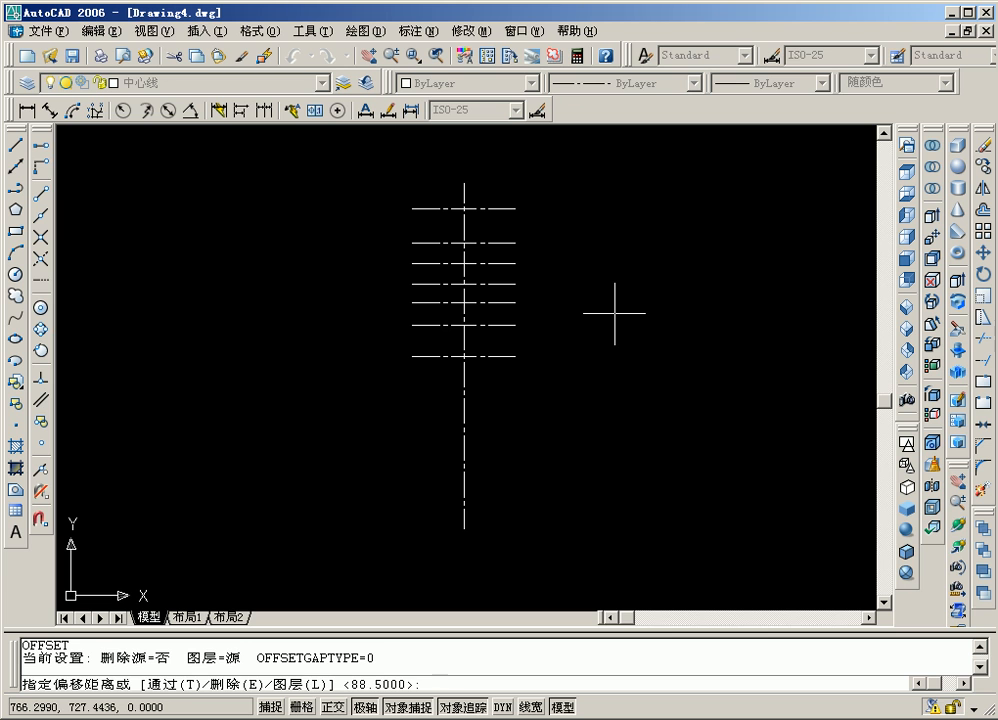
pyautogui.write('100')
pyautogui.press('Return')
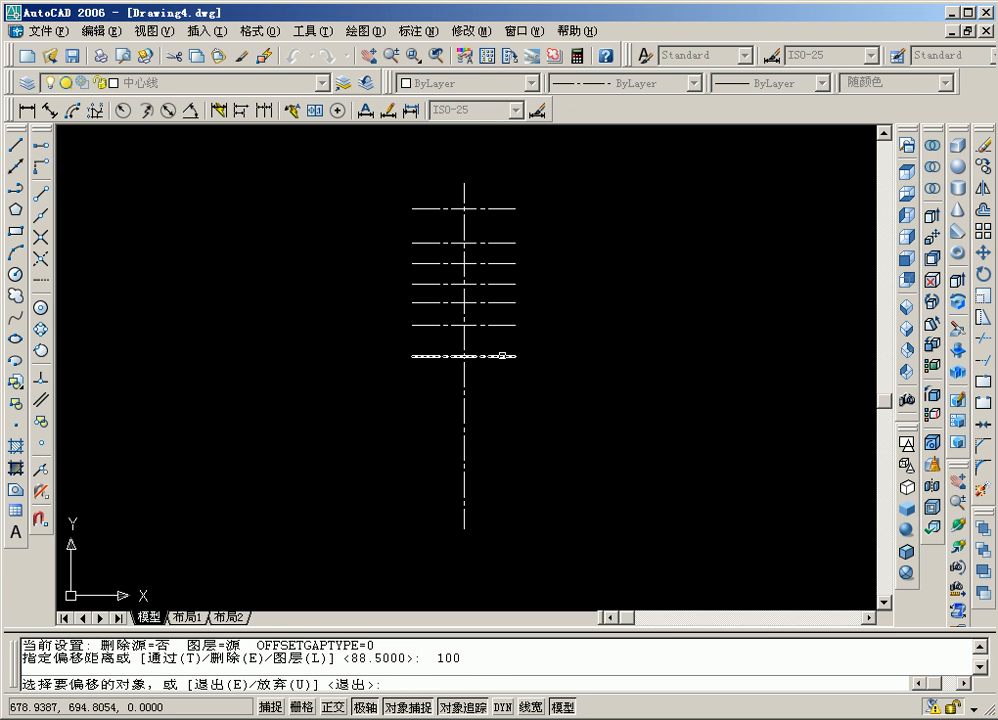
pyautogui.click(504, 354)
pyautogui.click(675, 297)
pyautogui.press('Return')
# - Offset the original horizontal centre line upward by 109.385
pyautogui.press('Return')
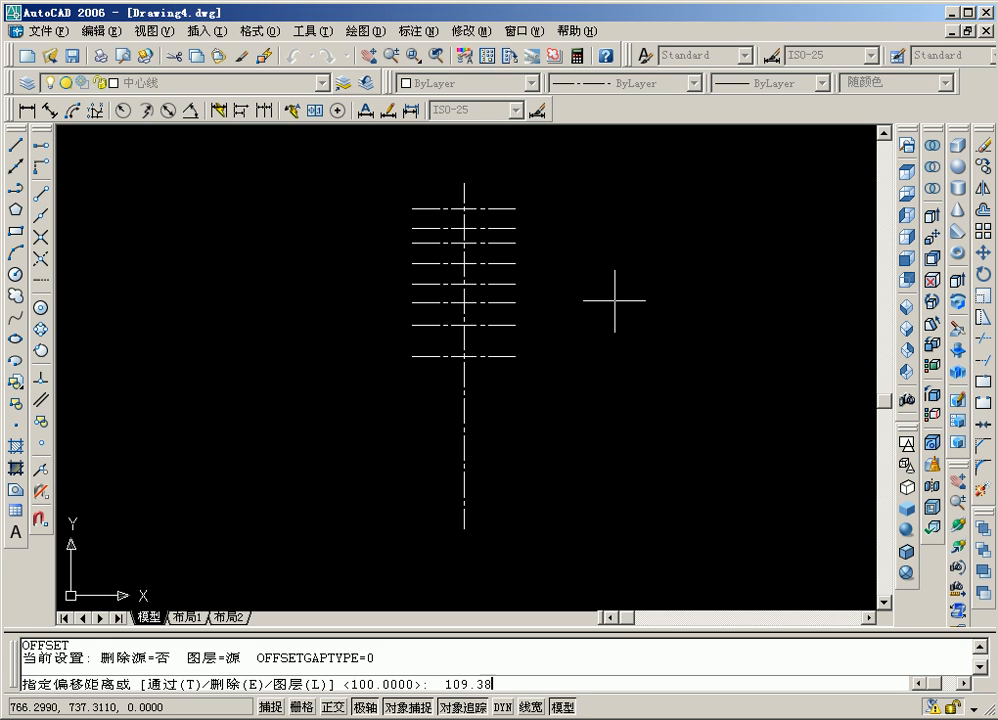
pyautogui.press('Return')
pyautogui.click(512, 354)
pyautogui.click(621, 303)
pyautogui.press('Return')
# - Offset the original horizontal centre line upward by 119.845
pyautogui.press('Return')
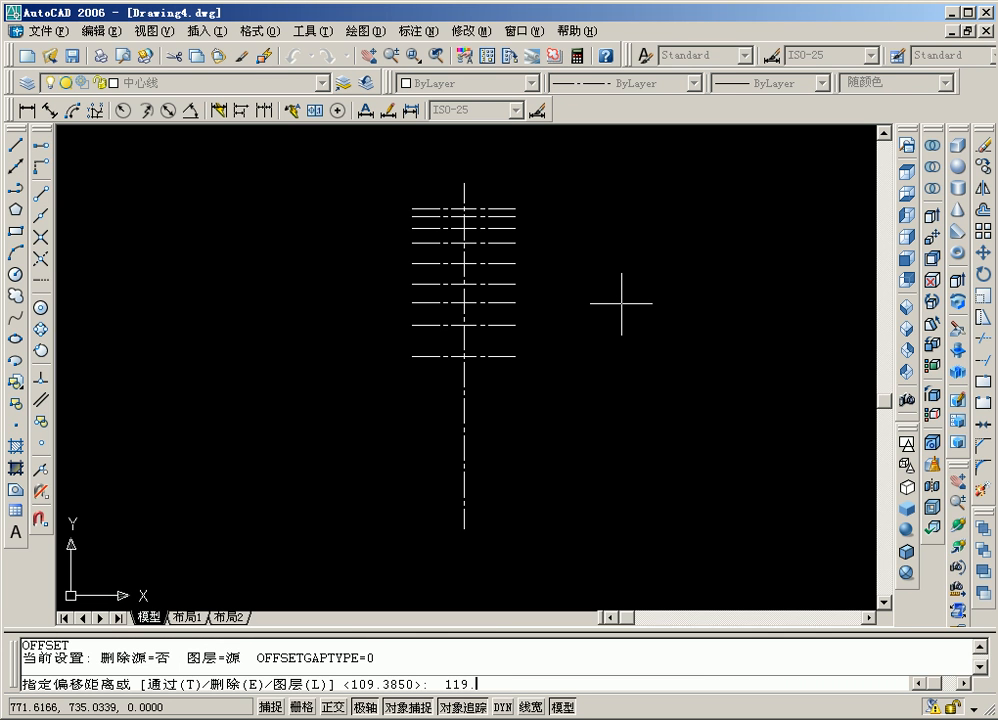
pyautogui.write('119.845')
pyautogui.press('Return')
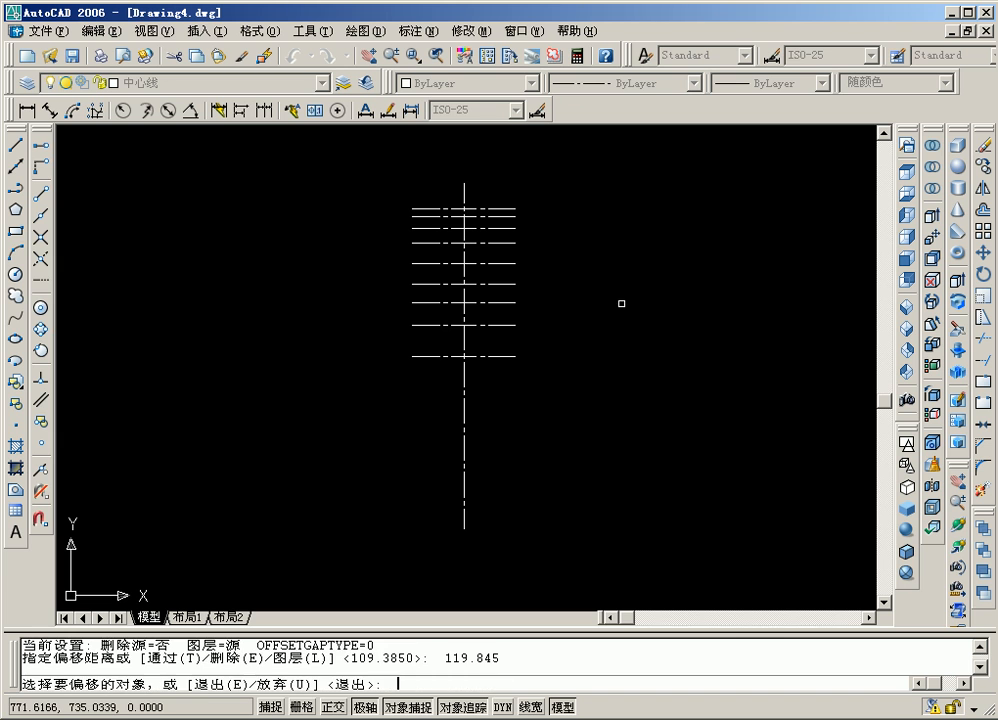
pyautogui.click(510, 354)
pyautogui.click(593, 285)
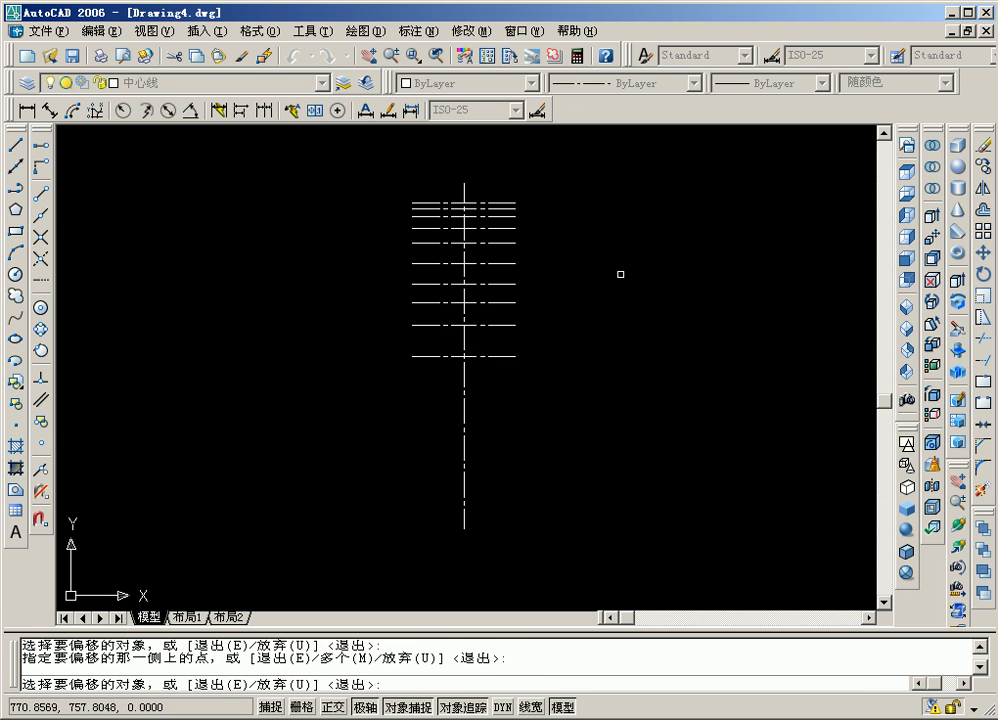
pyautogui.press('Return')
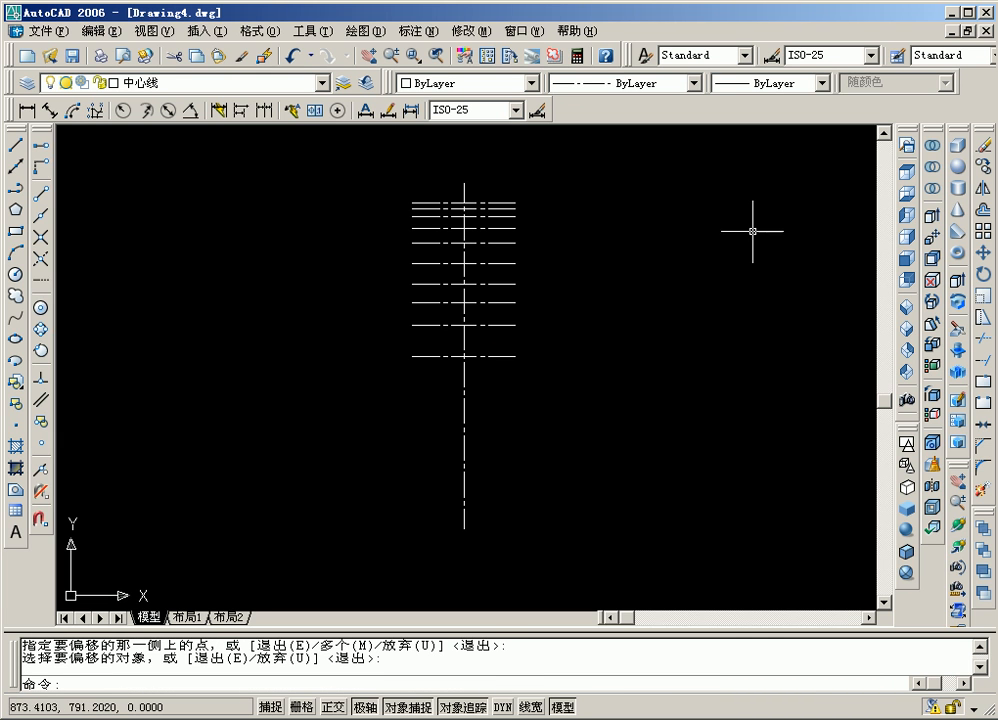
# - Offset the vertical centre line 5.97 to its left
pyautogui.click(983, 205)
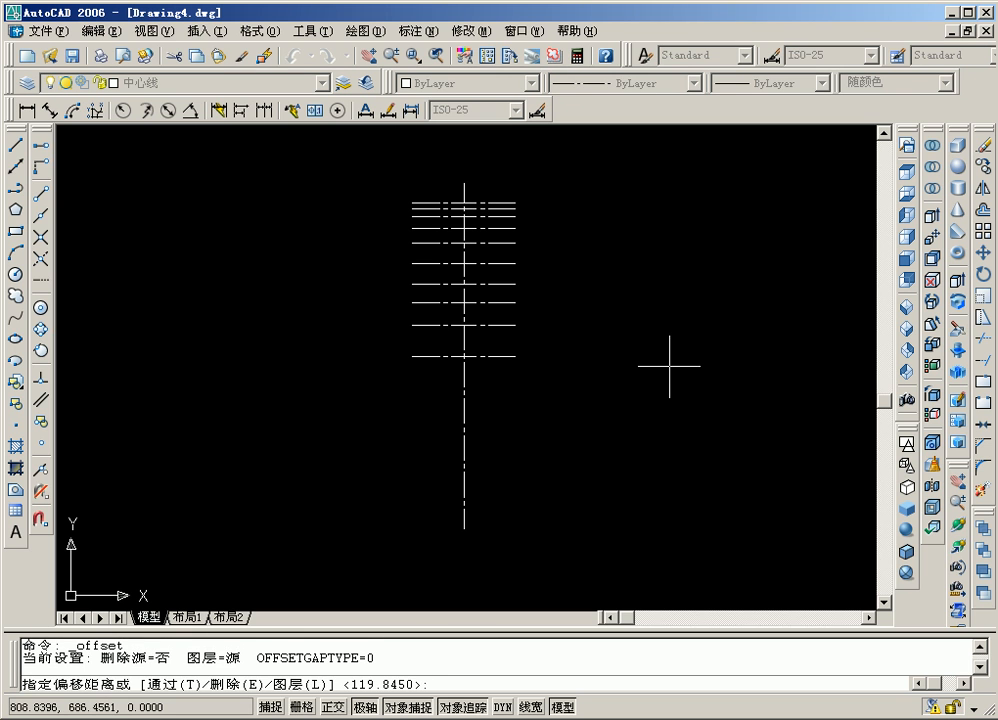
pyautogui.write('5.97')
pyautogui.press('Return')
pyautogui.click(463, 385)
pyautogui.click(431, 401)
pyautogui.press('Return')
# - Offset the original vertical centre line 10 to its left
pyautogui.press('Return')
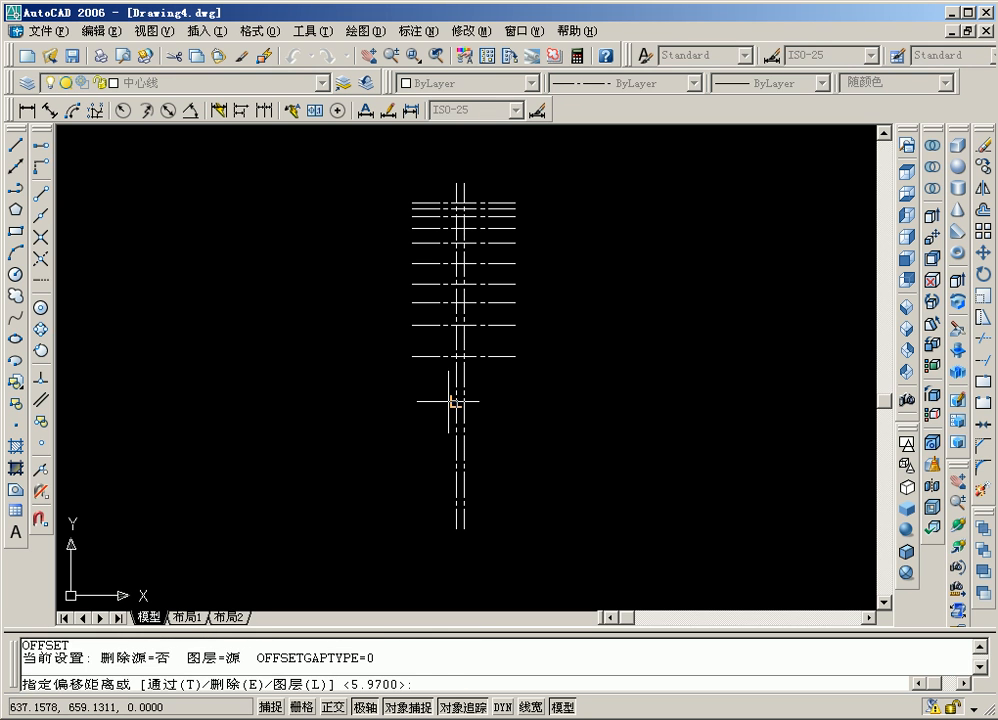
pyautogui.write('10')
pyautogui.press('Return')
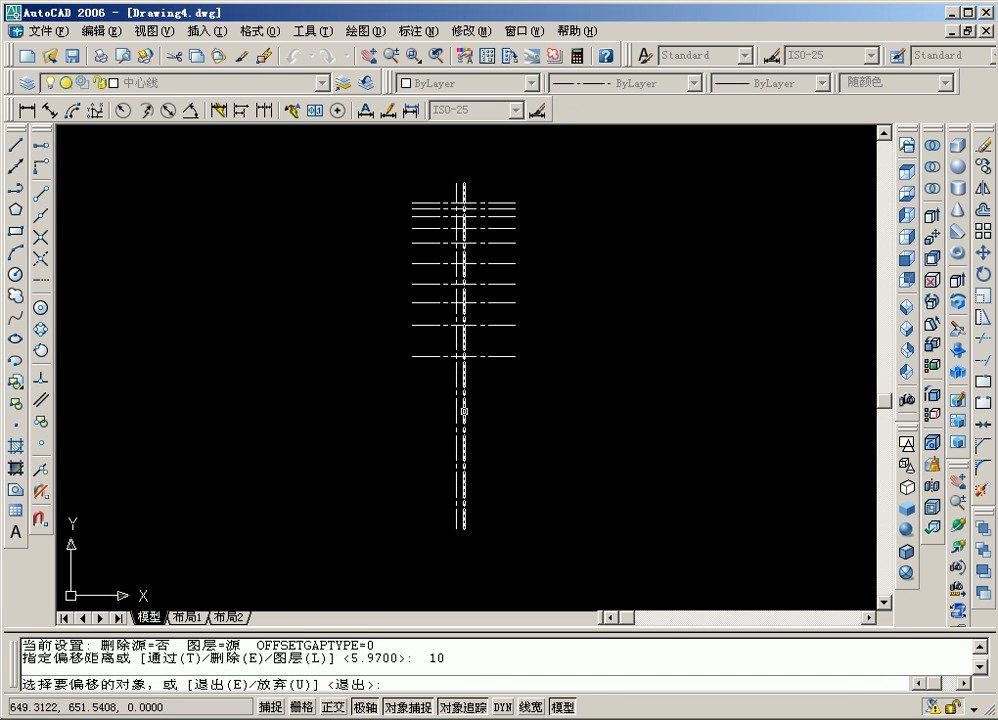
pyautogui.click(451, 415)
pyautogui.click(420, 413)
pyautogui.press('Return')
# - Offset the original vertical centre line 32.5 to its left
pyautogui.press('Return')
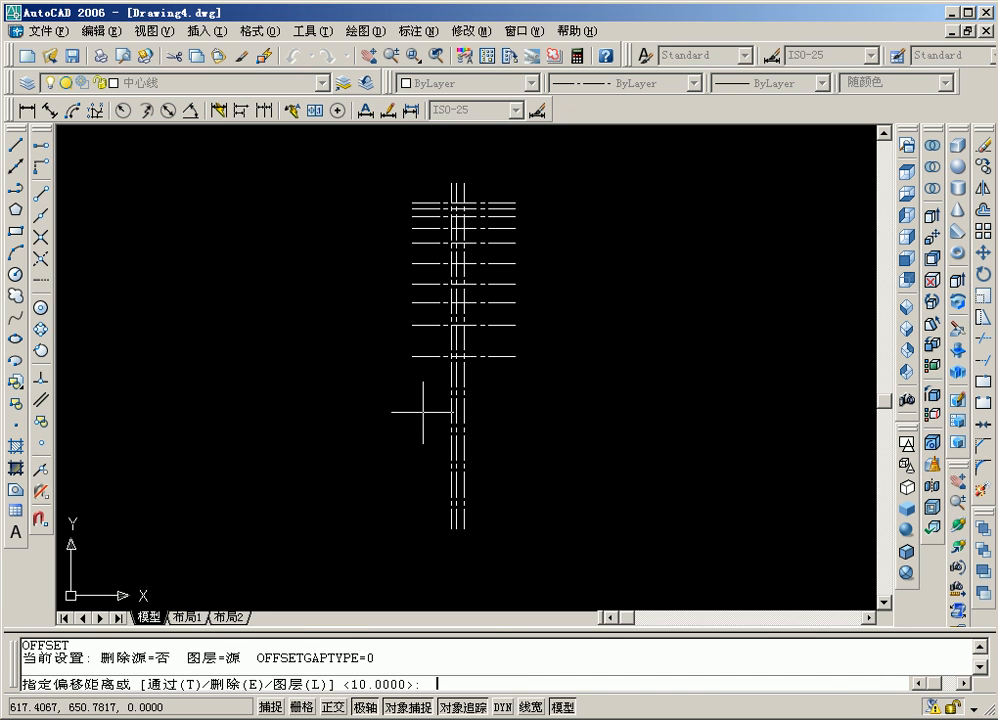
pyautogui.write('32.5')
pyautogui.press('Return')
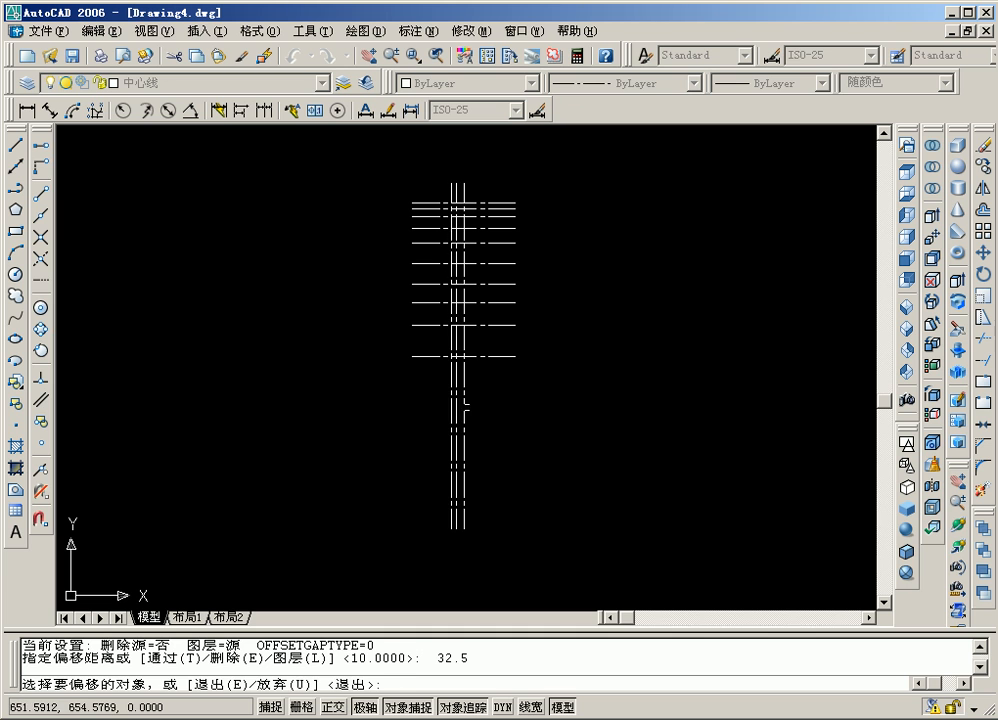
pyautogui.click(464, 406)
pyautogui.click(390, 415)
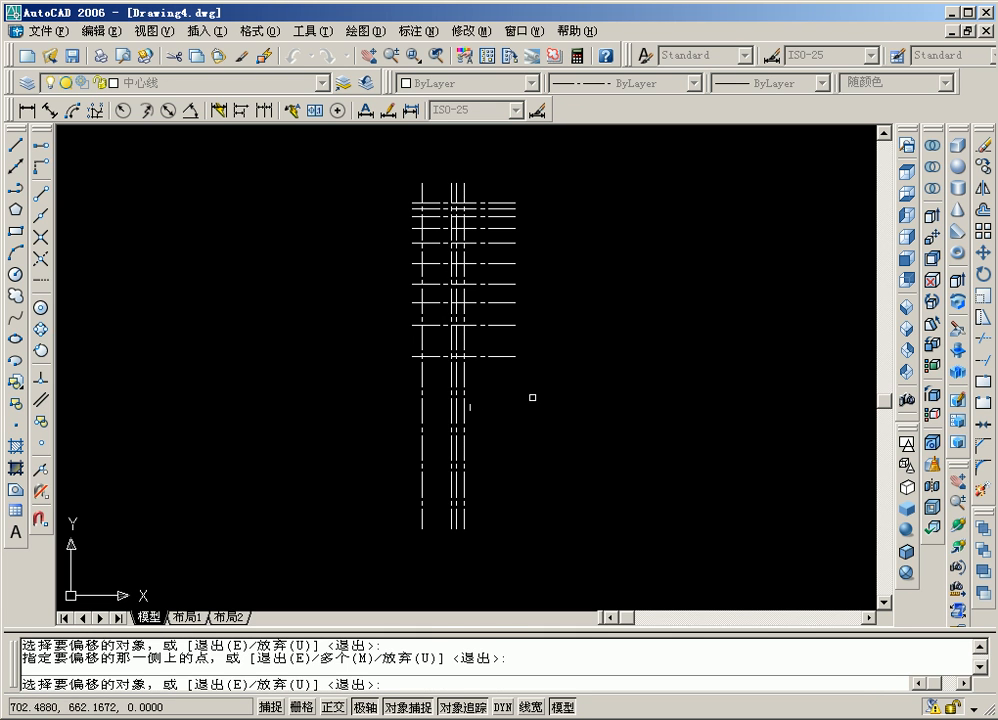
pyautogui.press('Return')
pyautogui.moveTo(541, 390); pyautogui.dragTo(537, 421, button='middle')
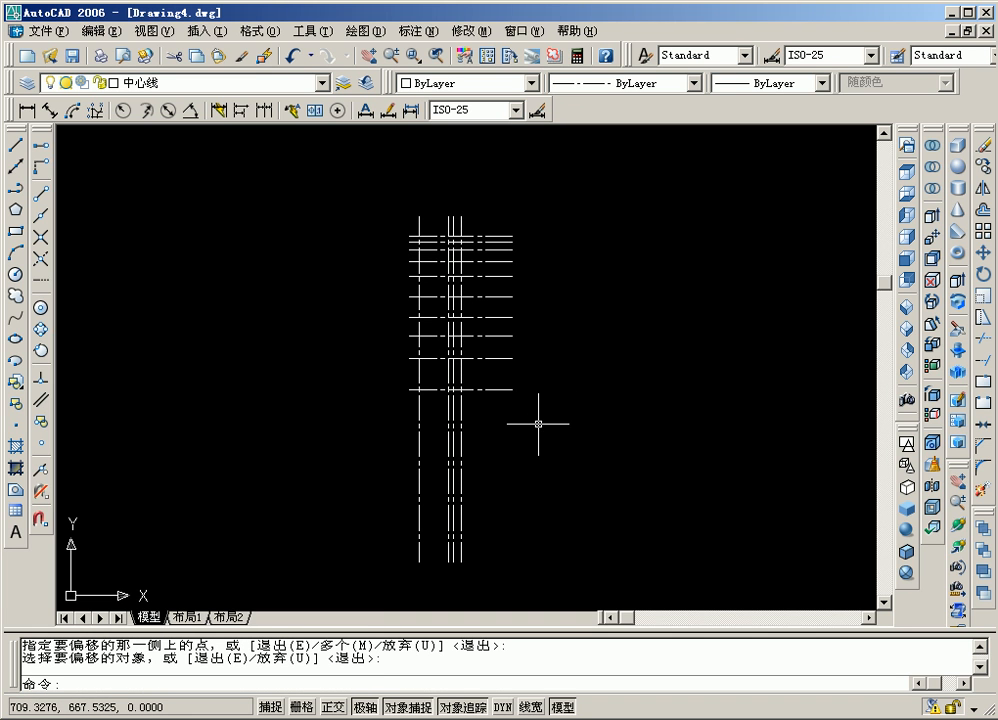
pyautogui.hotkey('ctrl', 'z')
pyautogui.hotkey('ctrl', 'z')
# - Assign the 25, 42.5, 56.5, 88.5, 100, 109.385 and 119.845 horizontal offsets and the three vertical offsets to layer 轮廓线, and turn on lineweight display
pyautogui.click(537, 372)
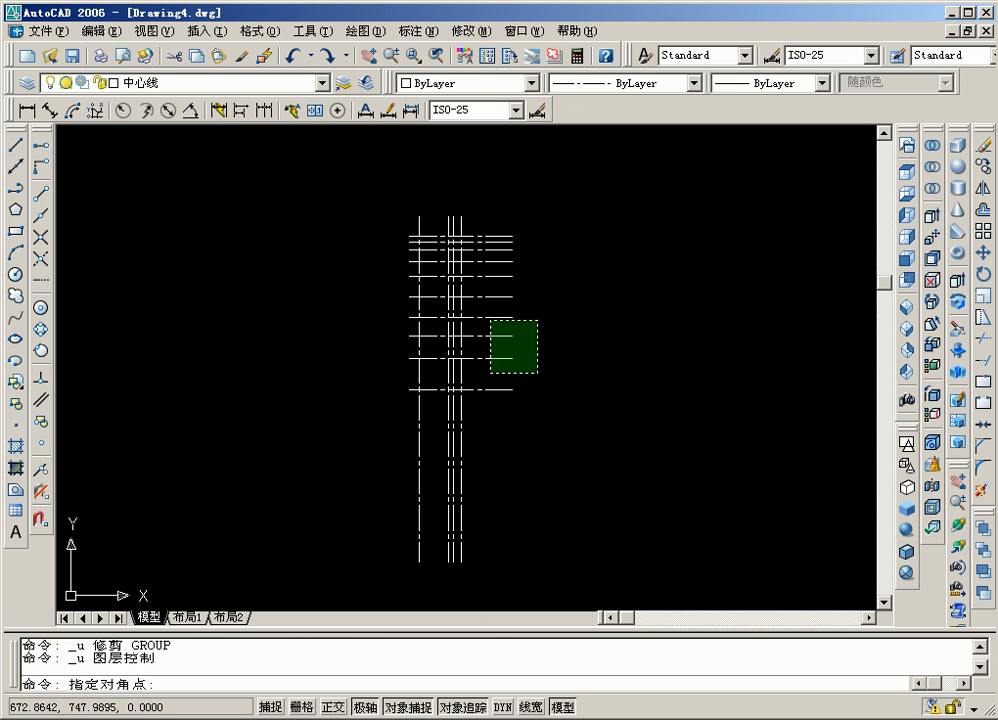
pyautogui.click(487, 312)
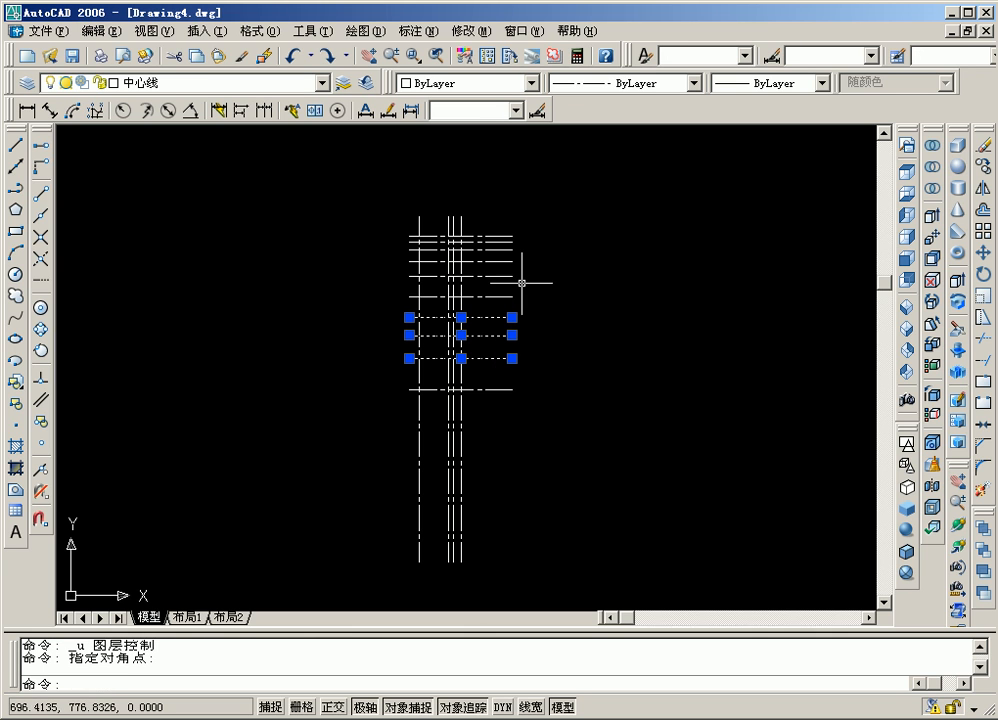
pyautogui.click(522, 284)
pyautogui.click(470, 228)
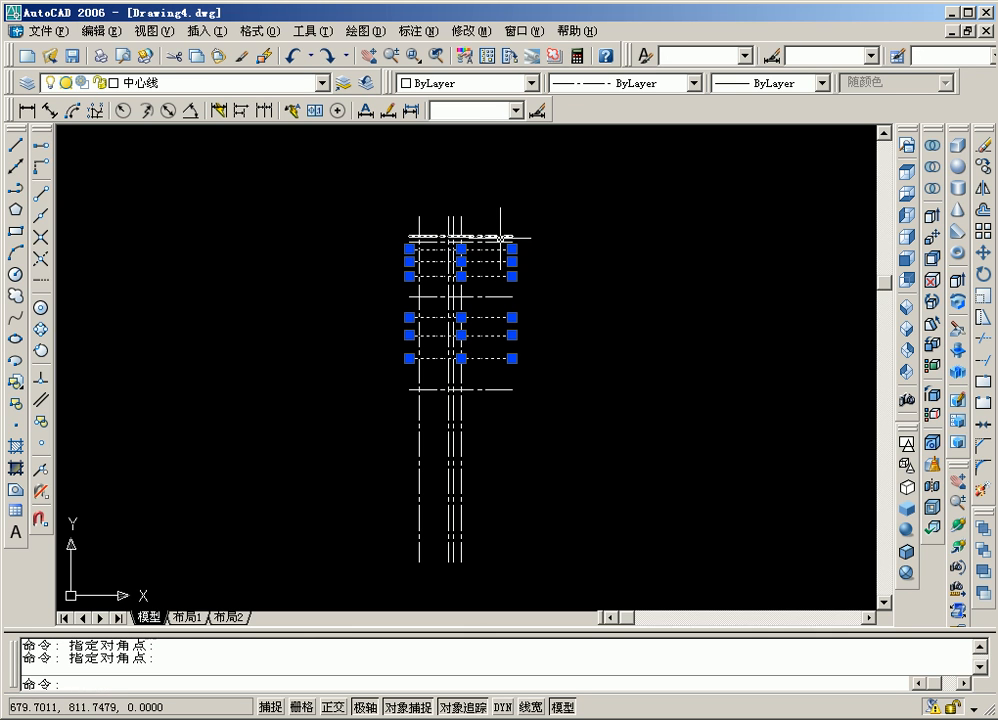
pyautogui.click(452, 217)
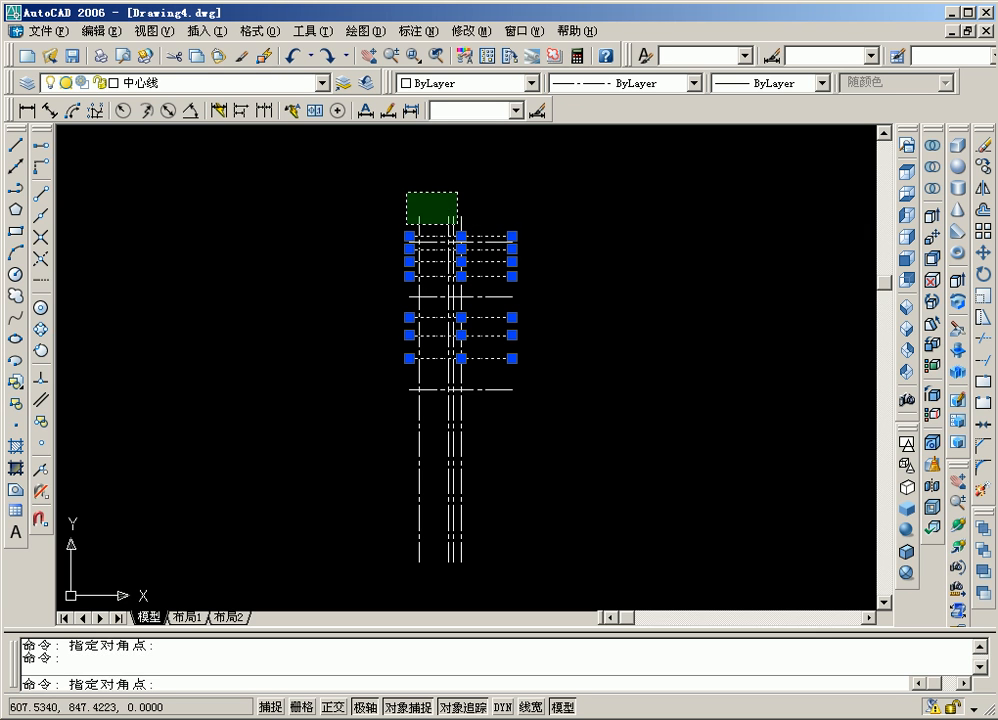
pyautogui.click(397, 178)
pyautogui.click(300, 86)
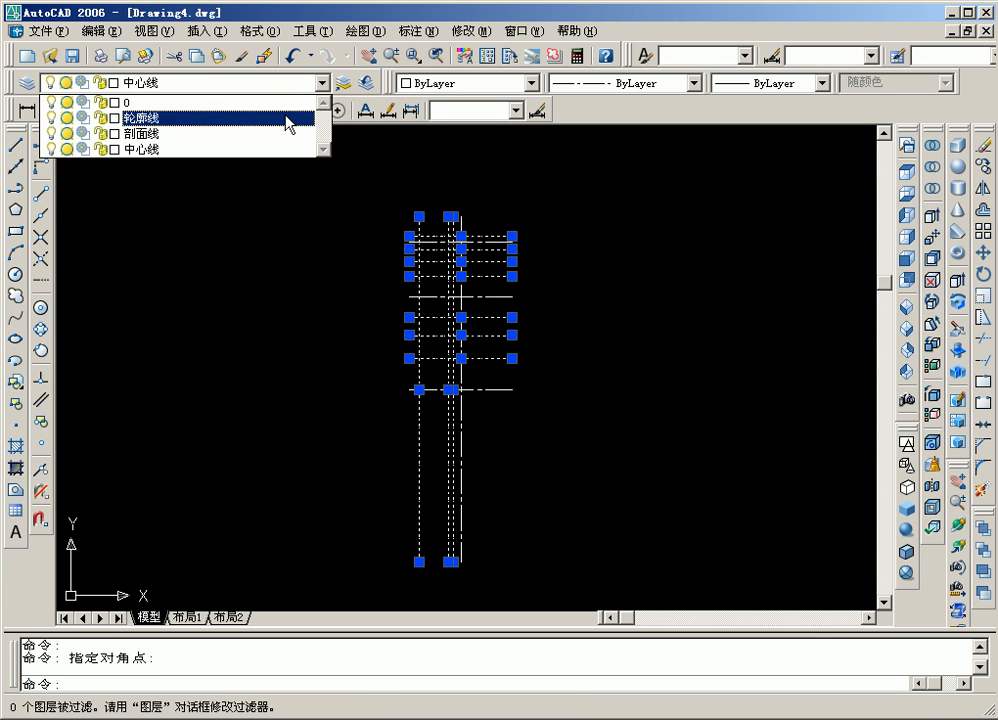
pyautogui.click(290, 122)
pyautogui.click(530, 707)
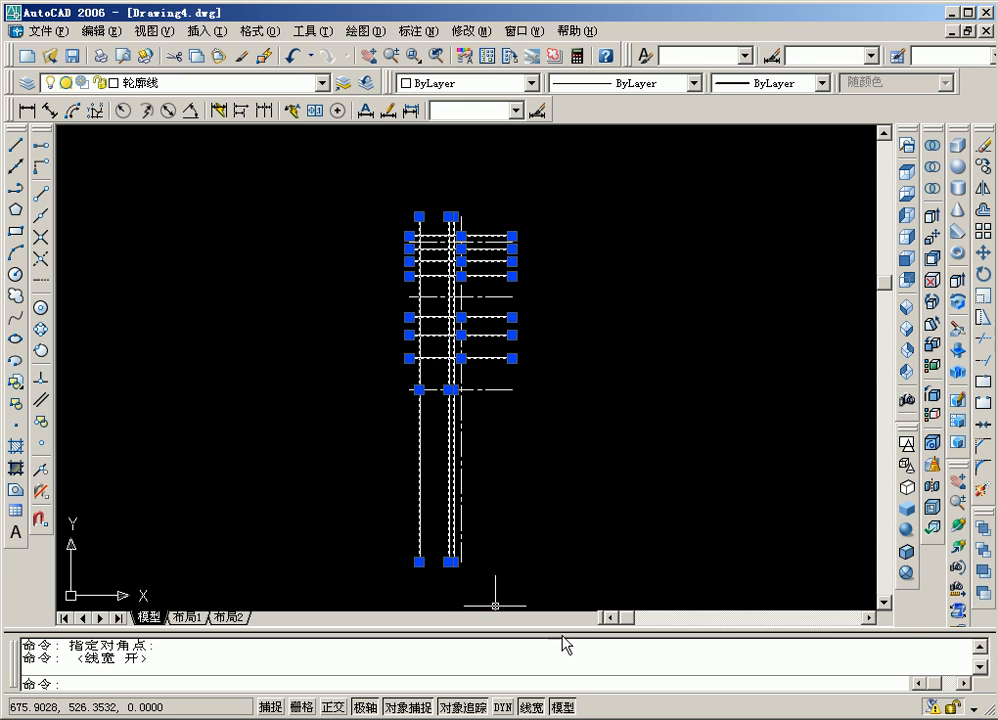
pyautogui.press('Escape')
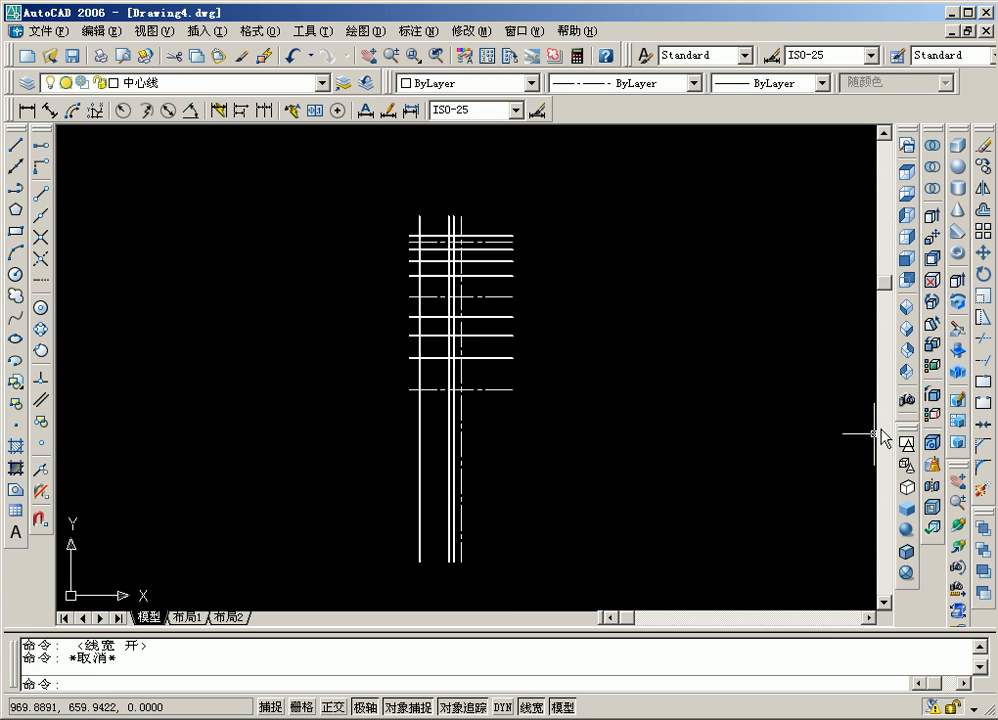
# - Trim the three vertical contour lines below the lowest horizontal centre line
pyautogui.click(986, 341)
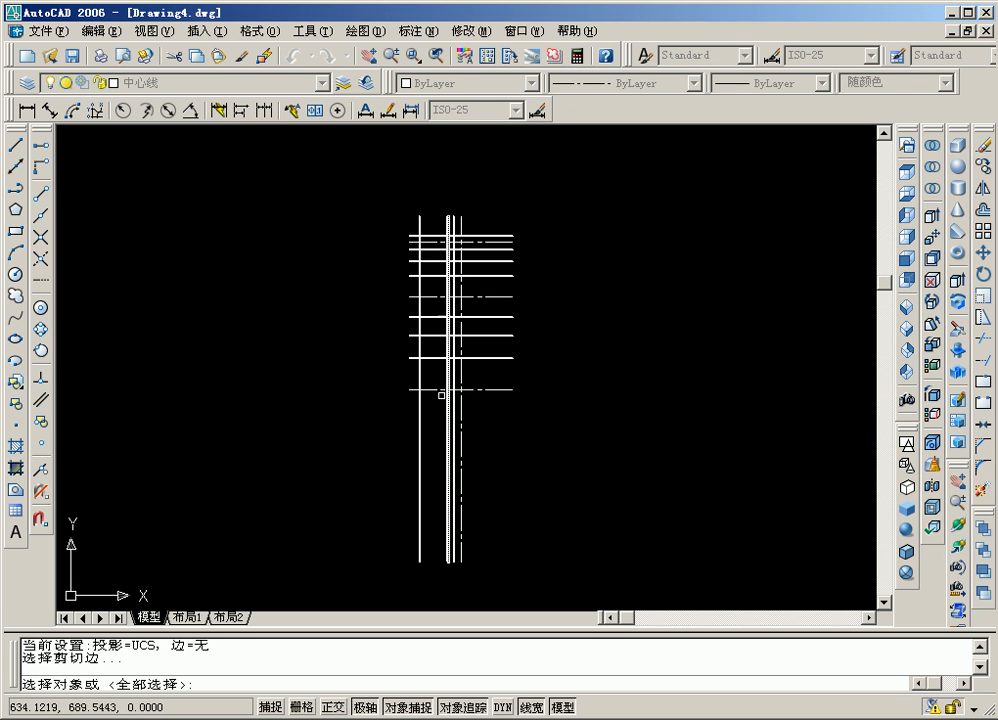
pyautogui.click(420, 389)
pyautogui.press('Return')
pyautogui.click(449, 424)
pyautogui.click(455, 424)
pyautogui.press('Return')
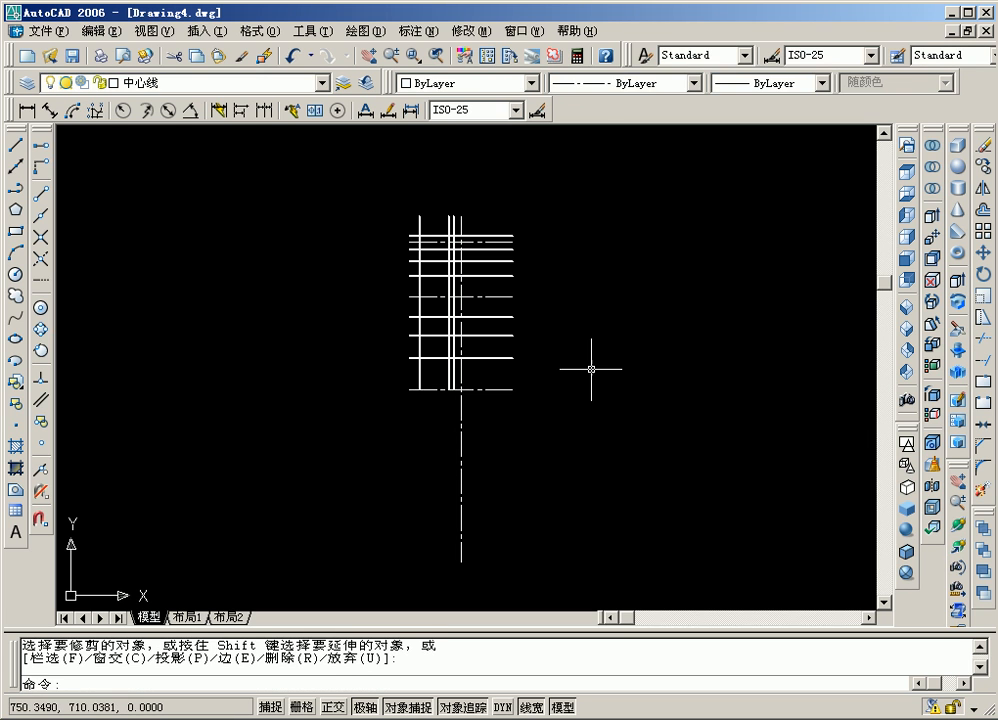
# - Trim the 32.5 vertical line above the 42.5 horizontal line, and cut the 25 and 42.5 horizontals outside that vertical
pyautogui.press('Return')
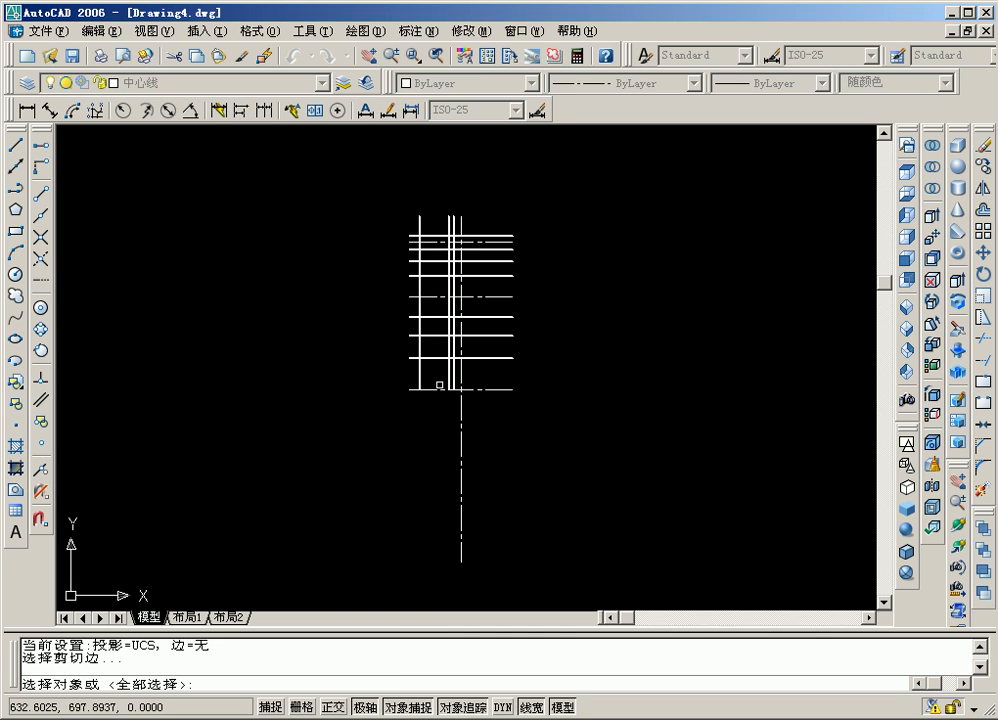
pyautogui.click(417, 373)
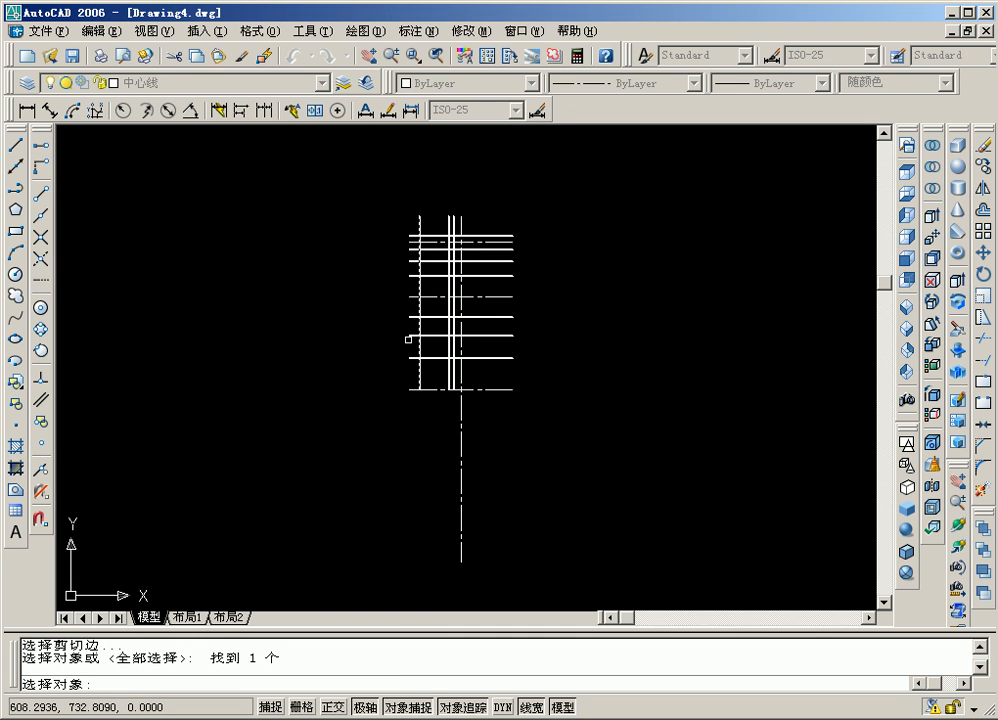
pyautogui.click(410, 336)
pyautogui.press('Return')
pyautogui.click(408, 357)
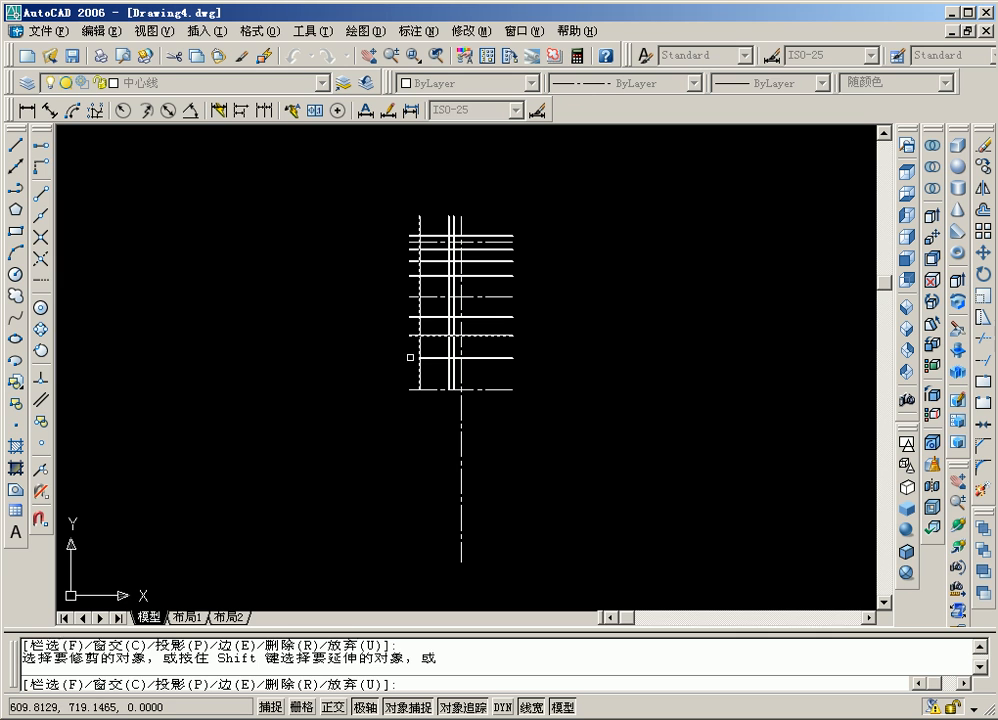
pyautogui.click(410, 337)
pyautogui.click(411, 333)
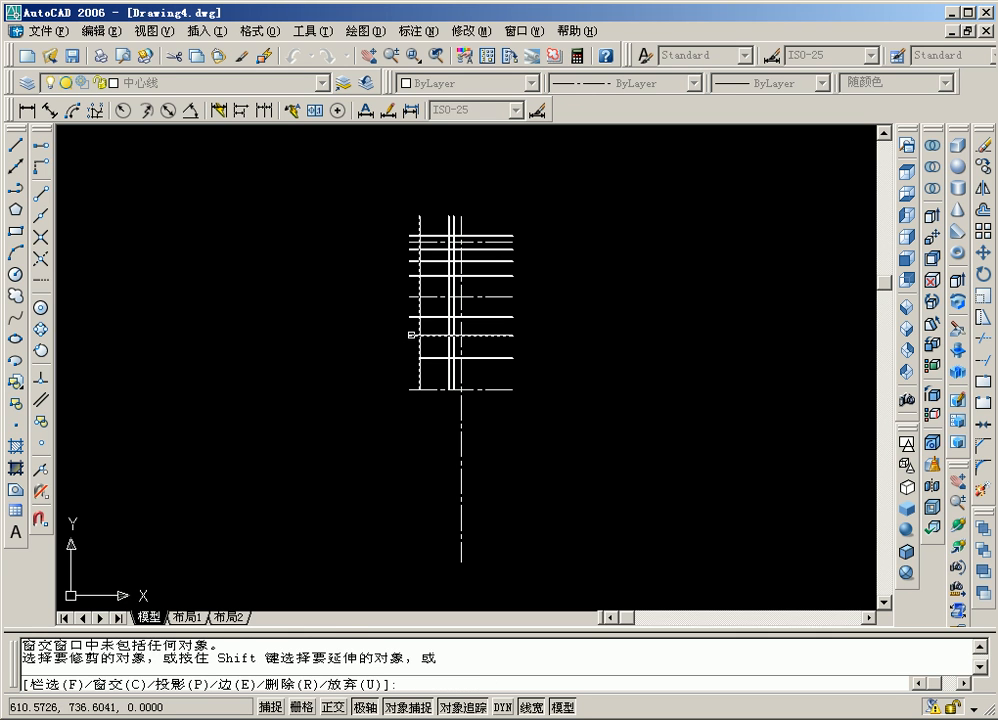
pyautogui.press('Return')
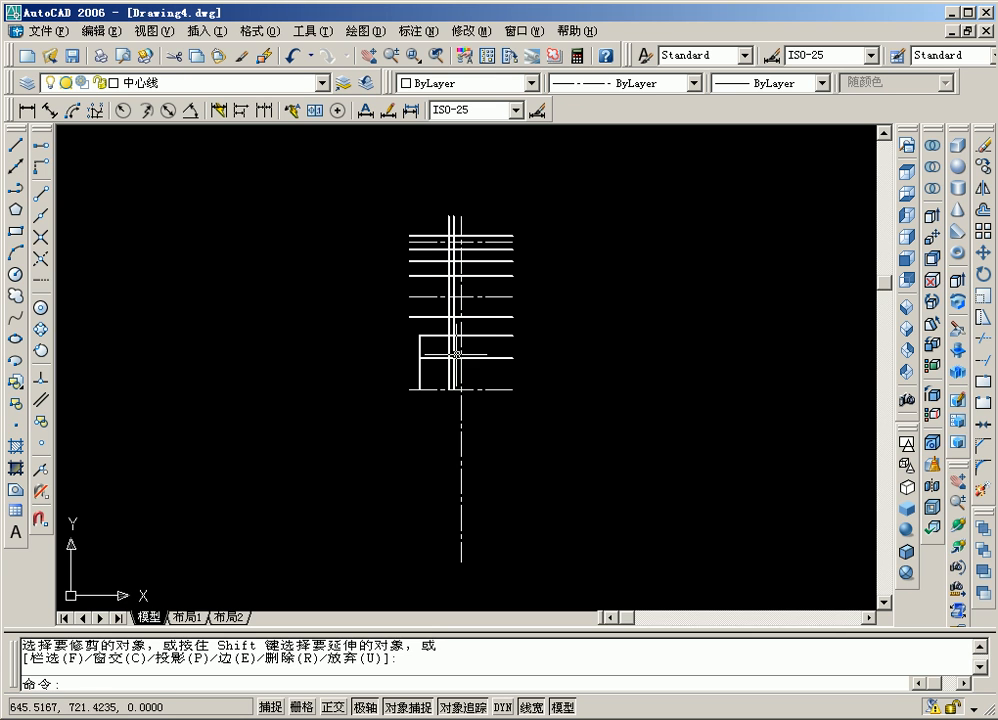
# - Trim the 42.5 horizontal line and the 10 vertical line against each other to form the step corner
pyautogui.click(984, 341)
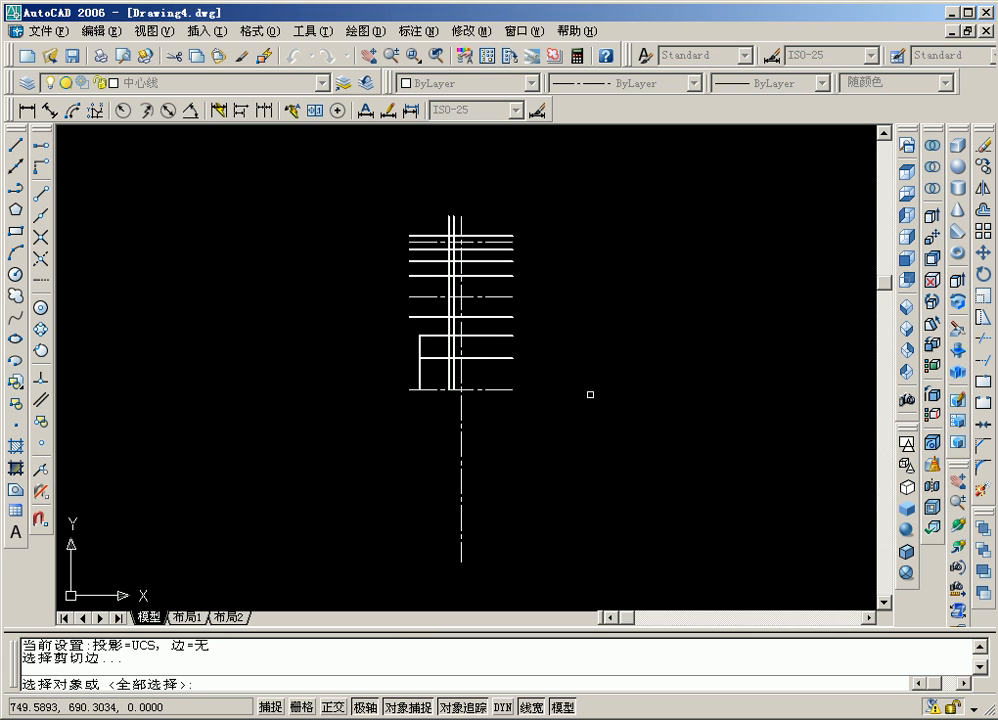
pyautogui.click(438, 335)
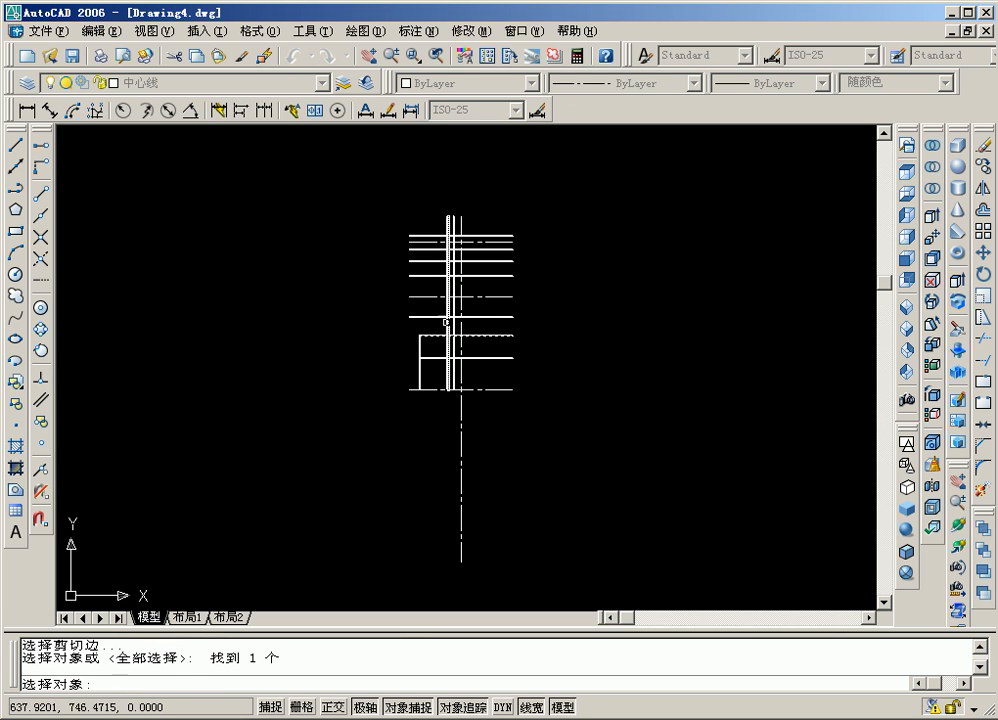
pyautogui.click(448, 331)
pyautogui.rightClick(534, 348)
pyautogui.click(484, 335)
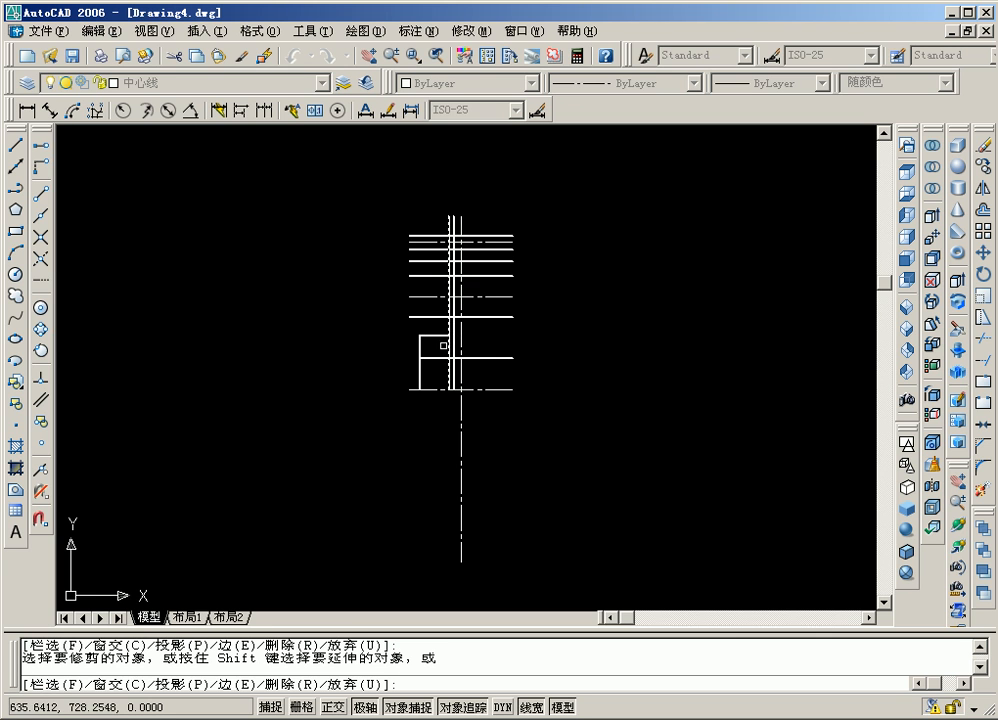
pyautogui.rightClick(492, 352)
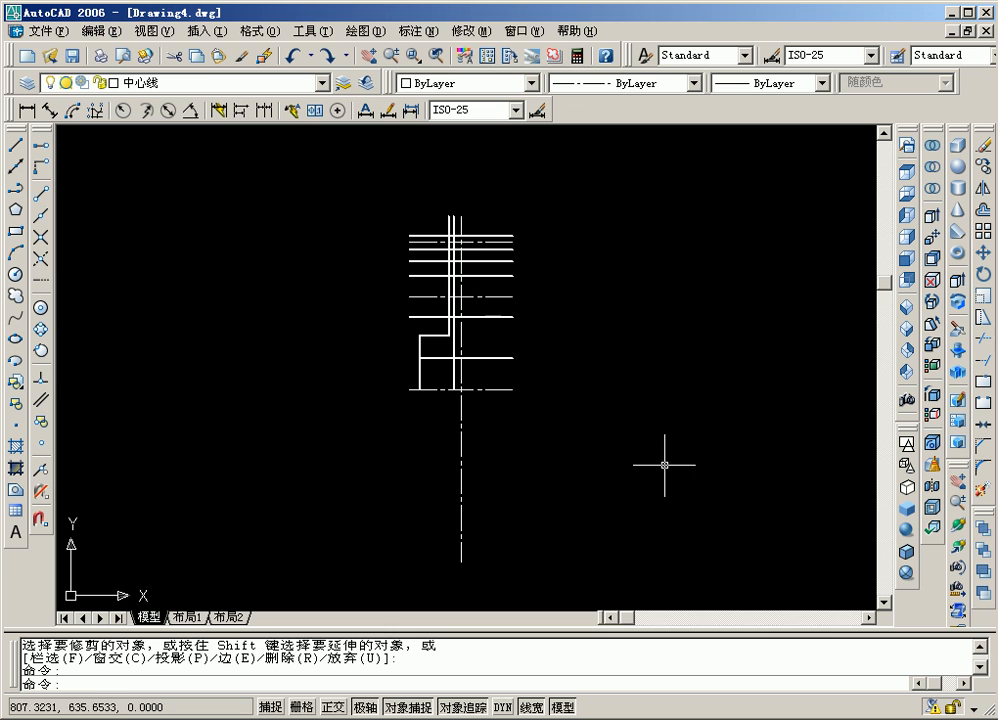
# - Trim the 5.97 vertical line below the 100 horizontal line
pyautogui.click(983, 340)
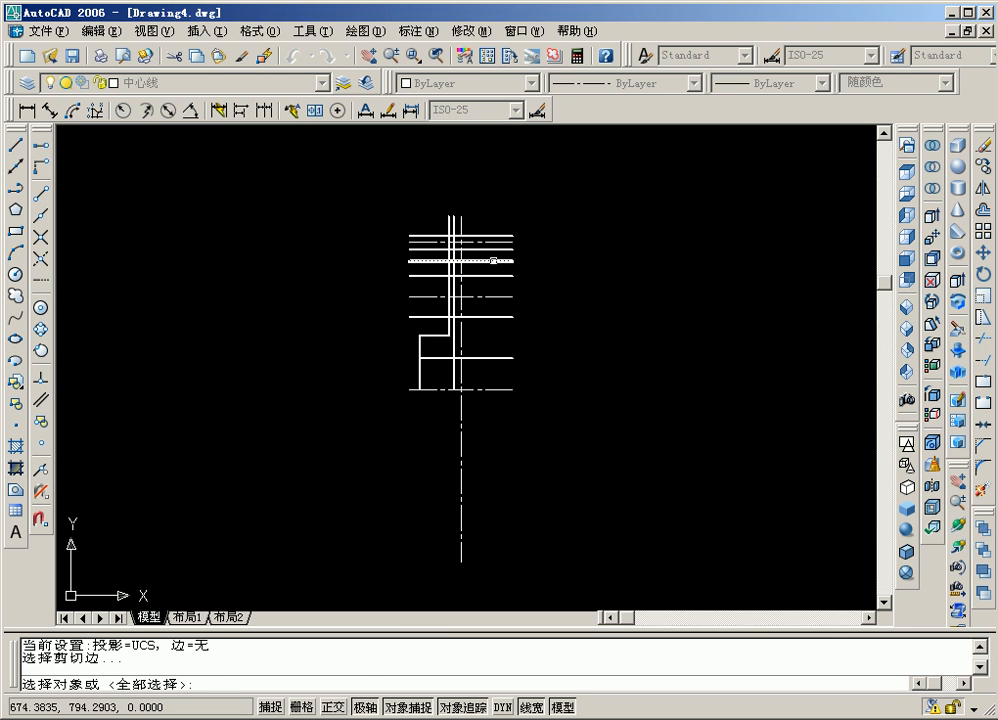
pyautogui.click(493, 260)
pyautogui.rightClick(564, 301)
pyautogui.click(453, 383)
pyautogui.press('Return')
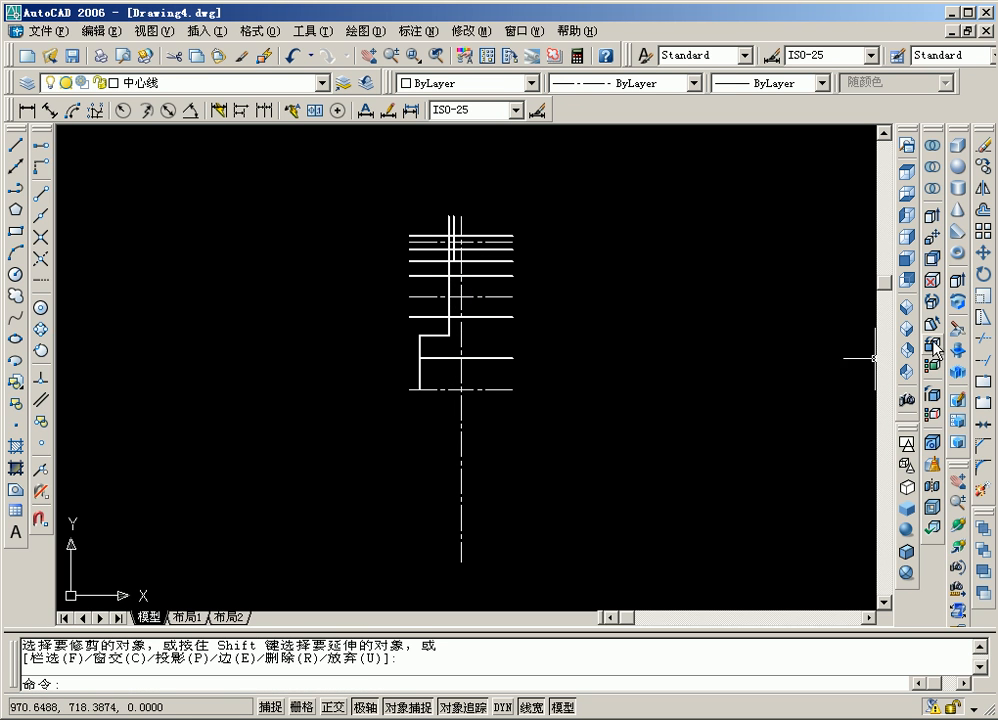
# - Trim all horizontal contour lines right of the vertical centre line, and the 56.5 and 88.5 lines left of the 10 vertical
pyautogui.press('Return')
pyautogui.click(449, 308)
pyautogui.click(452, 267)
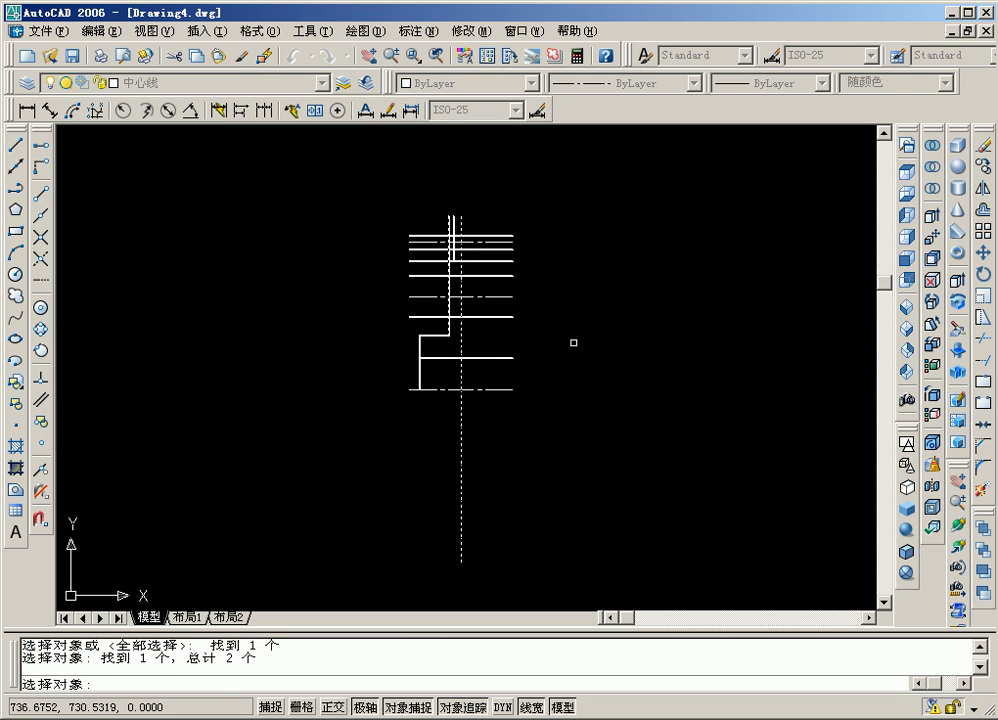
pyautogui.press('Return')
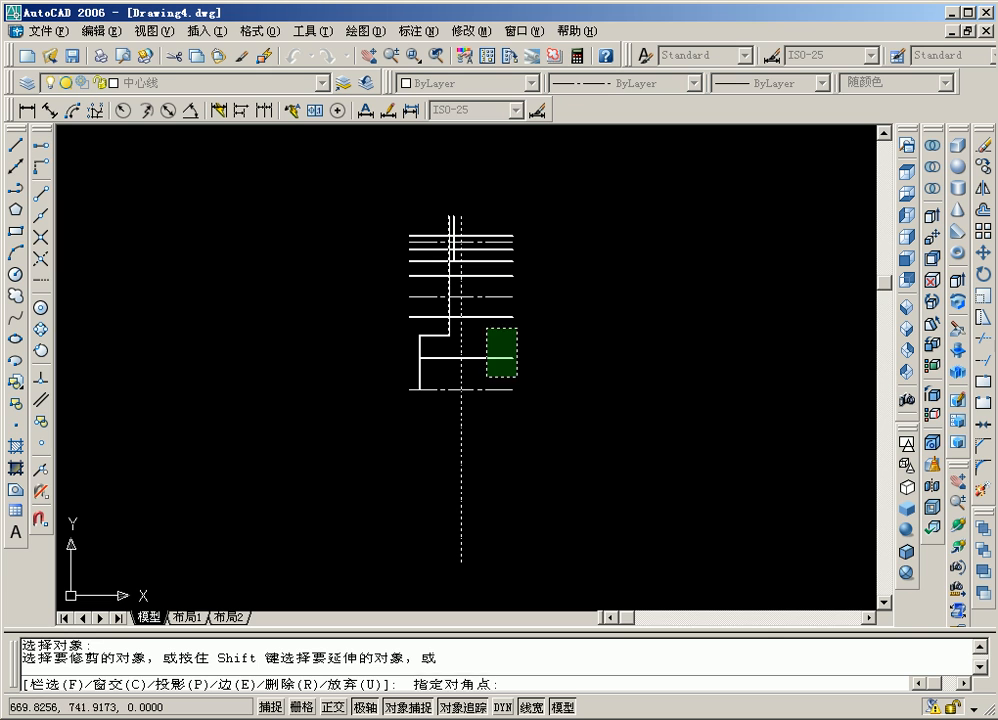
pyautogui.click(517, 376)
pyautogui.click(482, 311)
pyautogui.click(498, 288)
pyautogui.click(492, 237)
pyautogui.click(492, 236)
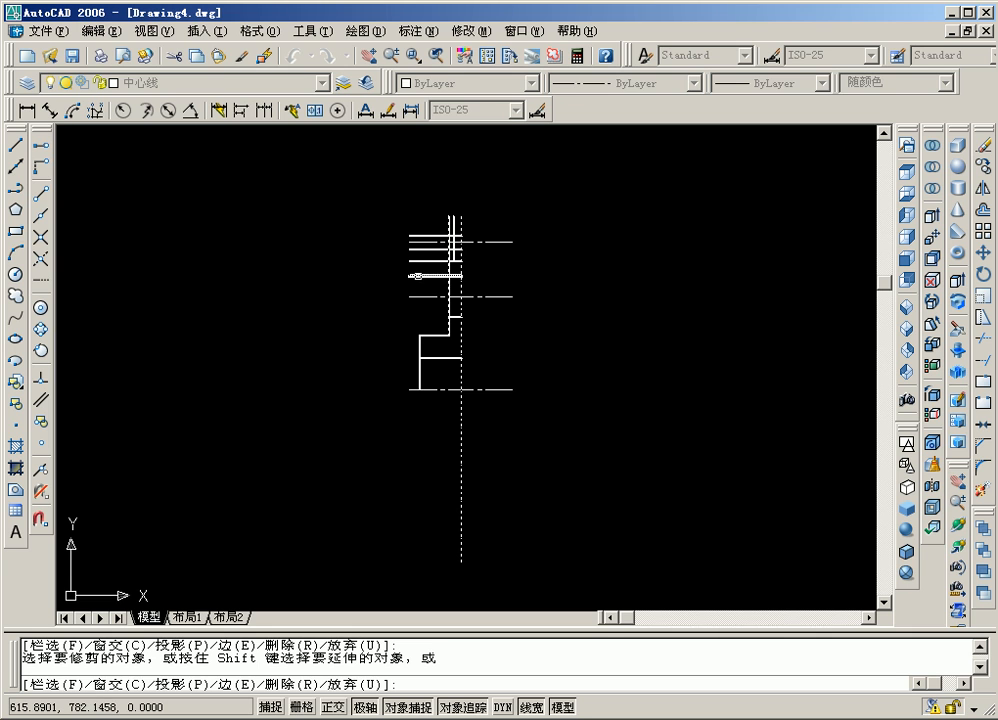
pyautogui.press('Return')
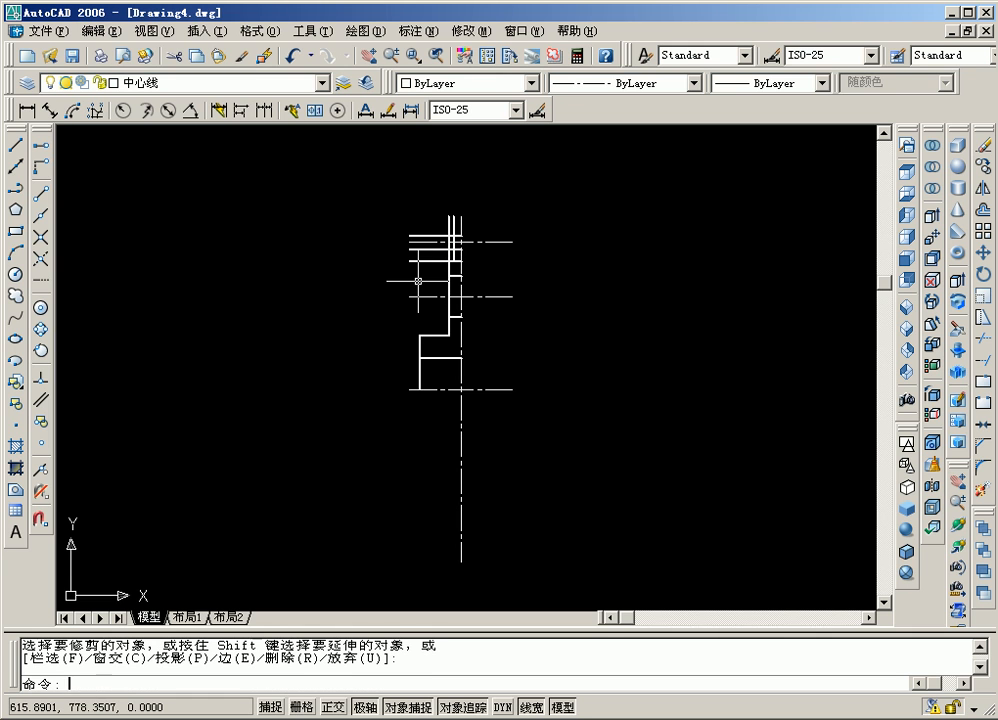
# - Trim the 10 vertical line above the 100 horizontal line
pyautogui.click(982, 341)
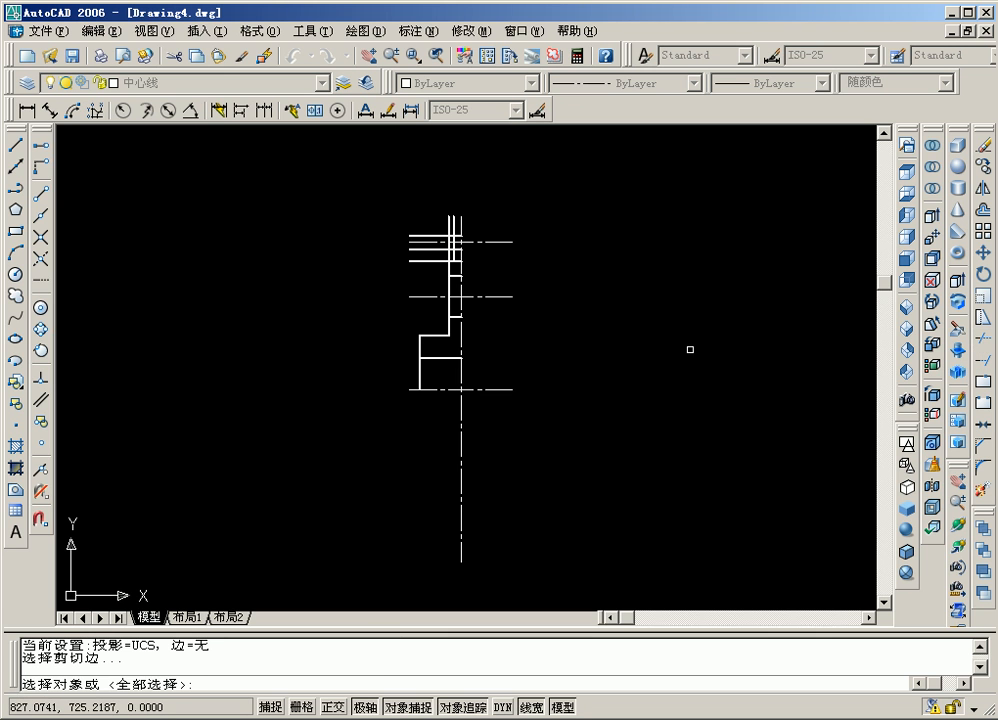
pyautogui.click(412, 262)
pyautogui.press('Return')
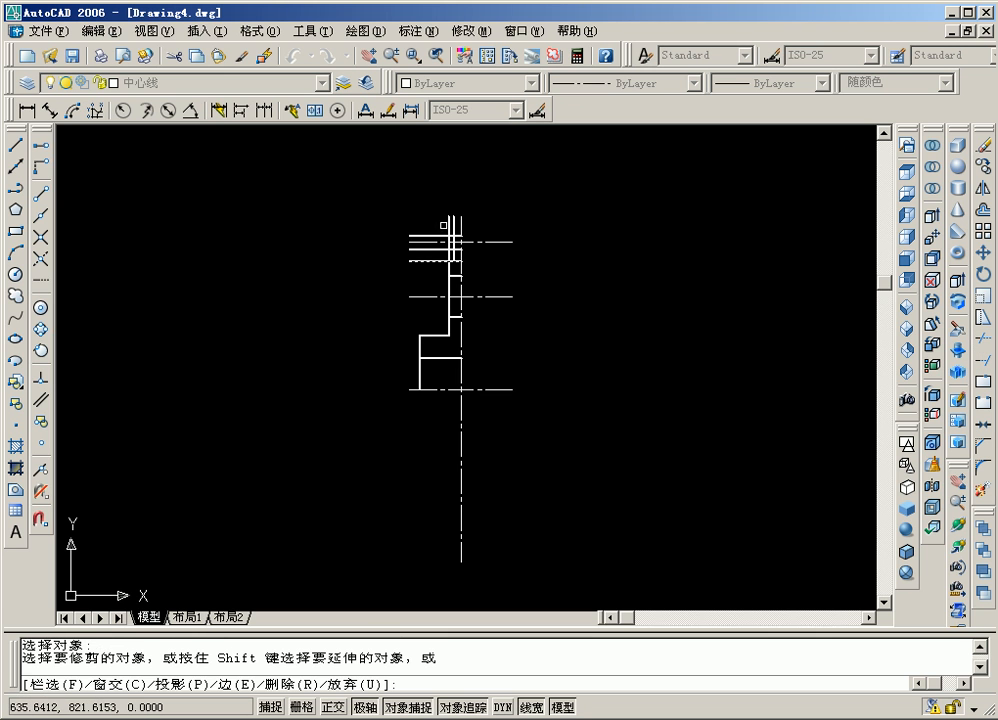
pyautogui.click(446, 217)
pyautogui.press('Return')
# - Trim the 109.385 and 119.845 horizontals left of the 5.97 vertical line, and that vertical above the uppermost contour line
pyautogui.press('Return')
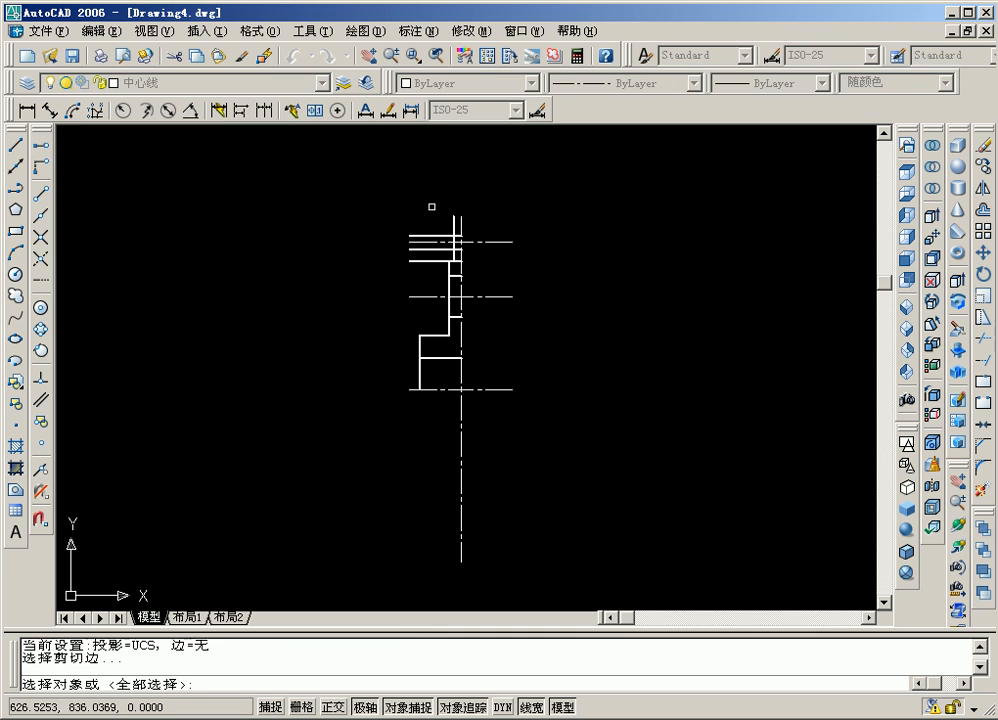
pyautogui.click(451, 217)
pyautogui.click(431, 234)
pyautogui.press('Return')
pyautogui.click(419, 230)
pyautogui.click(420, 232)
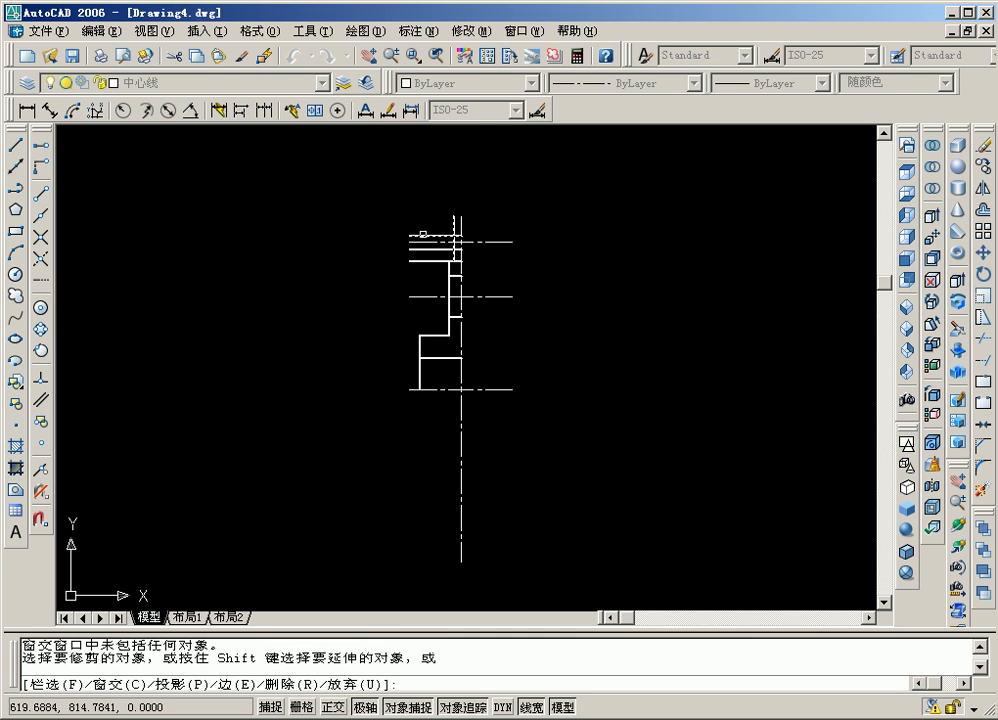
pyautogui.click(423, 236)
pyautogui.click(423, 251)
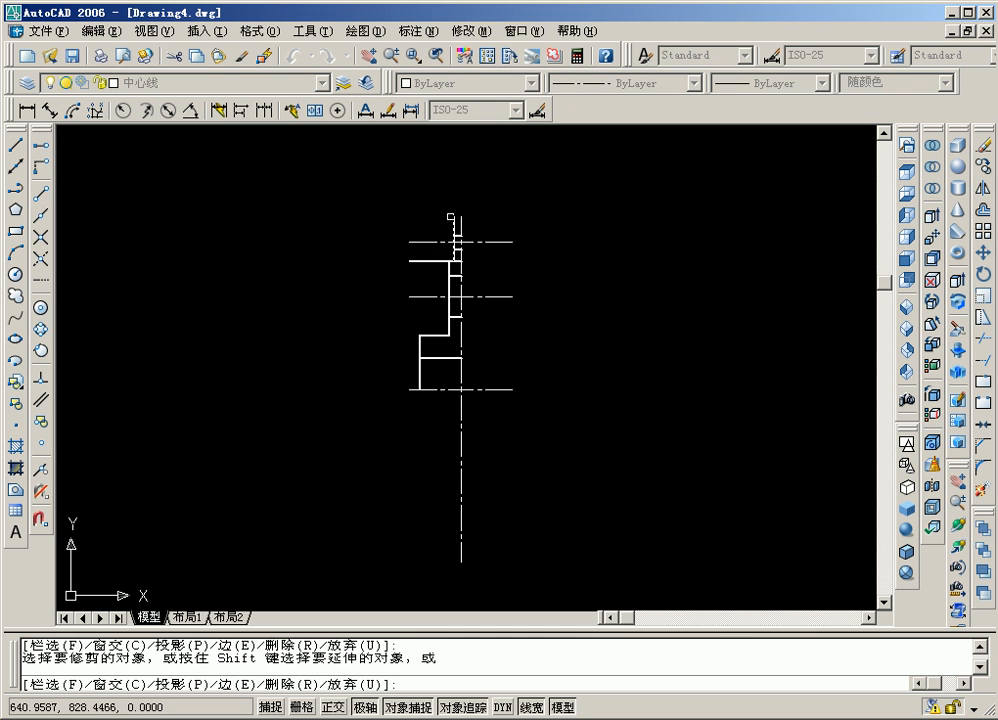
pyautogui.press('Return')
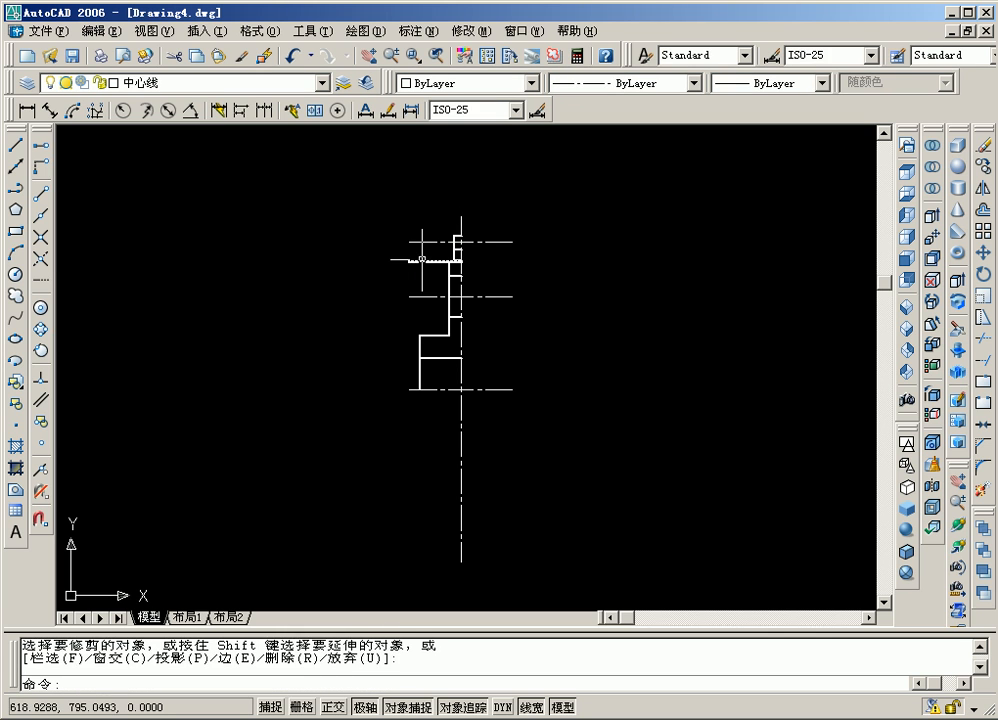
# - Delete the 100 horizontal contour line
pyautogui.click(420, 261)
pyautogui.press('Delete')
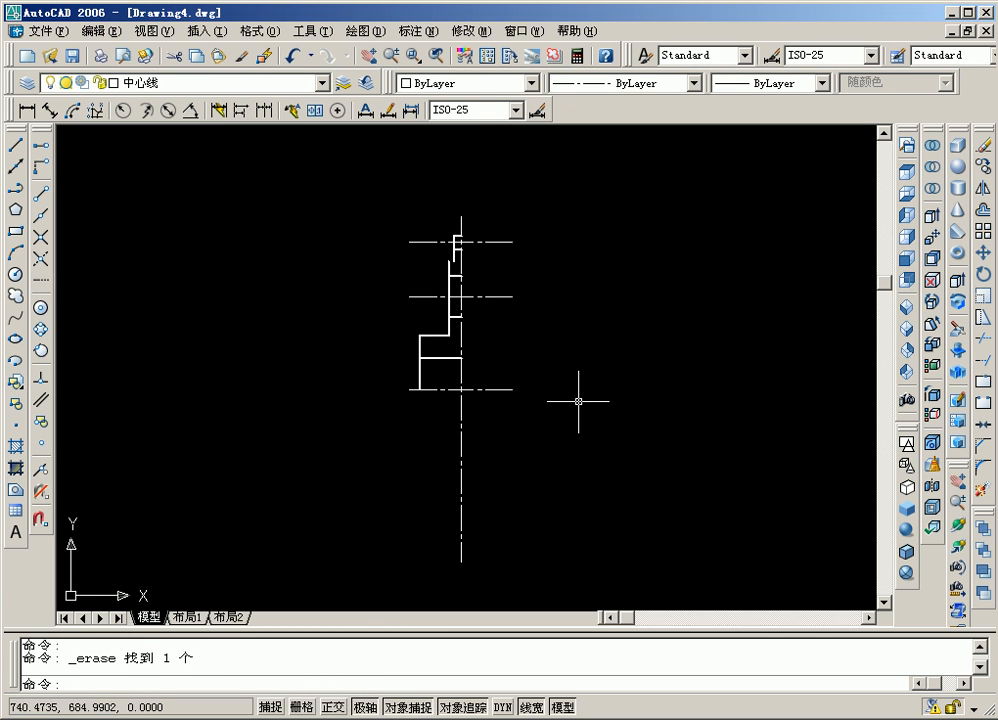
pyautogui.press('Escape')
pyautogui.hotkey('ctrl', 'y')
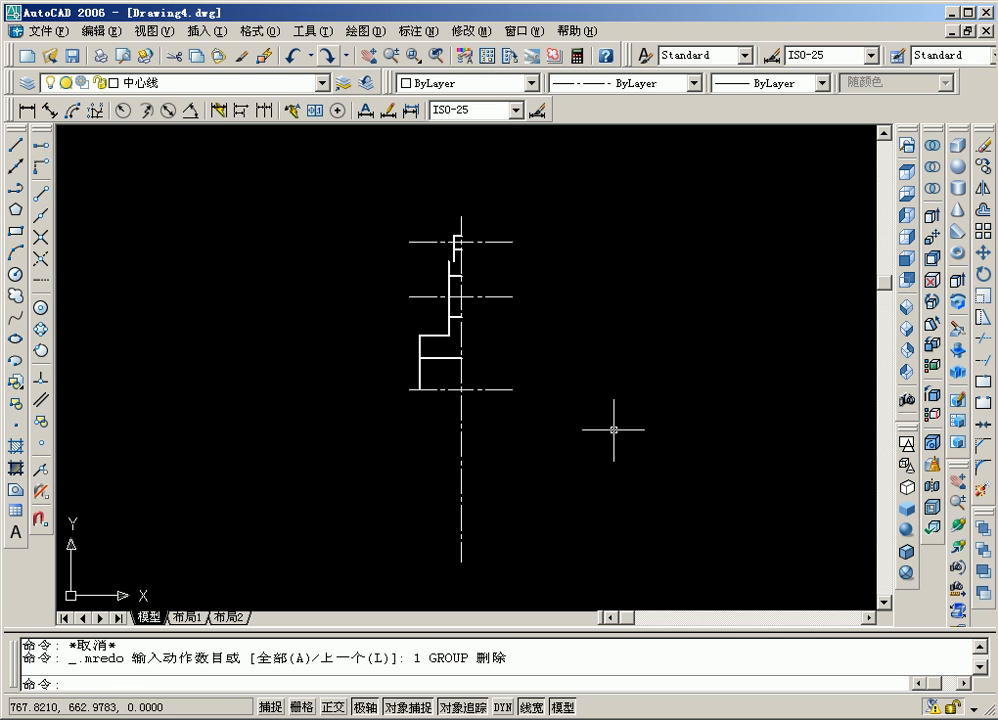
# - Make 轮廓线 the current layer and draw a 45° line from the upper end of the 10 vertical past the 5.97 vertical
pyautogui.click(282, 80)
pyautogui.click(255, 113)
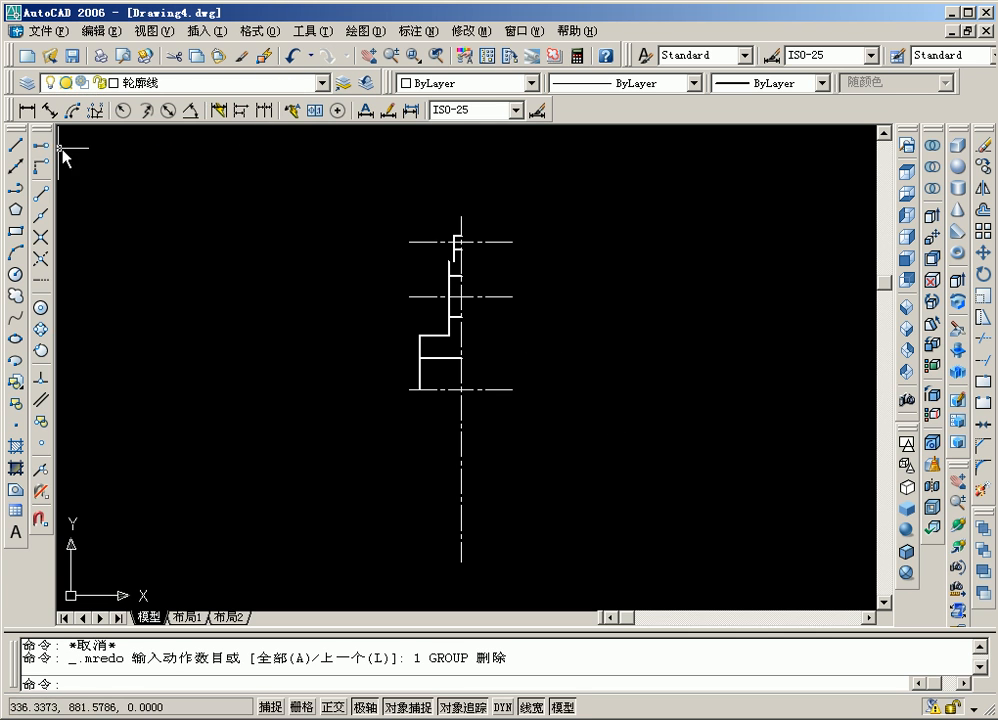
pyautogui.click(16, 146)
pyautogui.scroll(4, 361, 218)
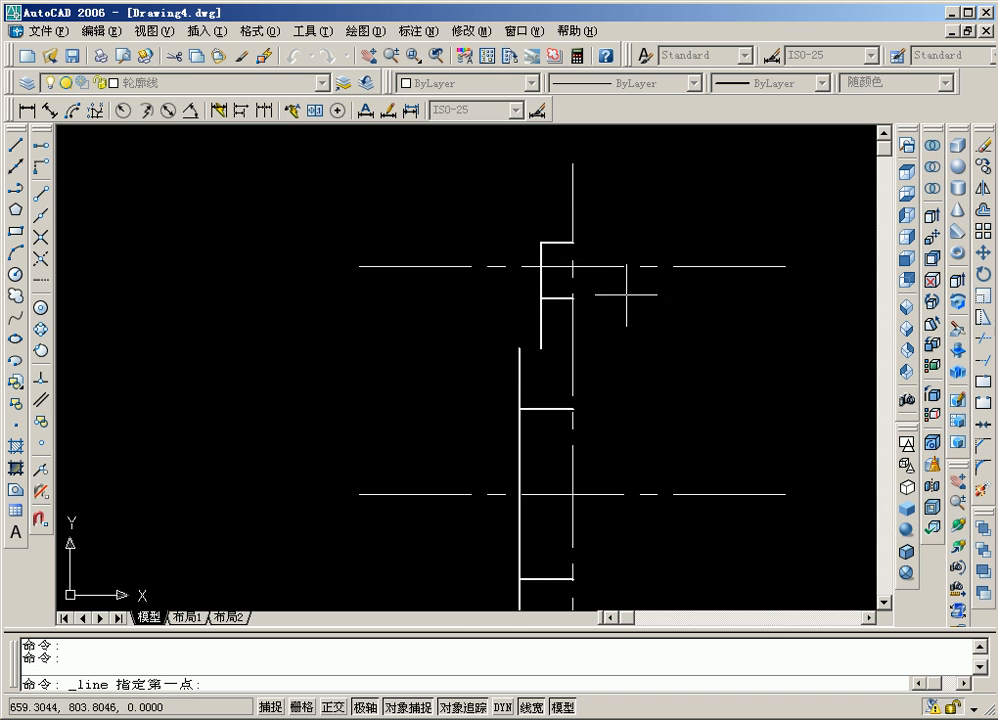
pyautogui.click(474, 371)
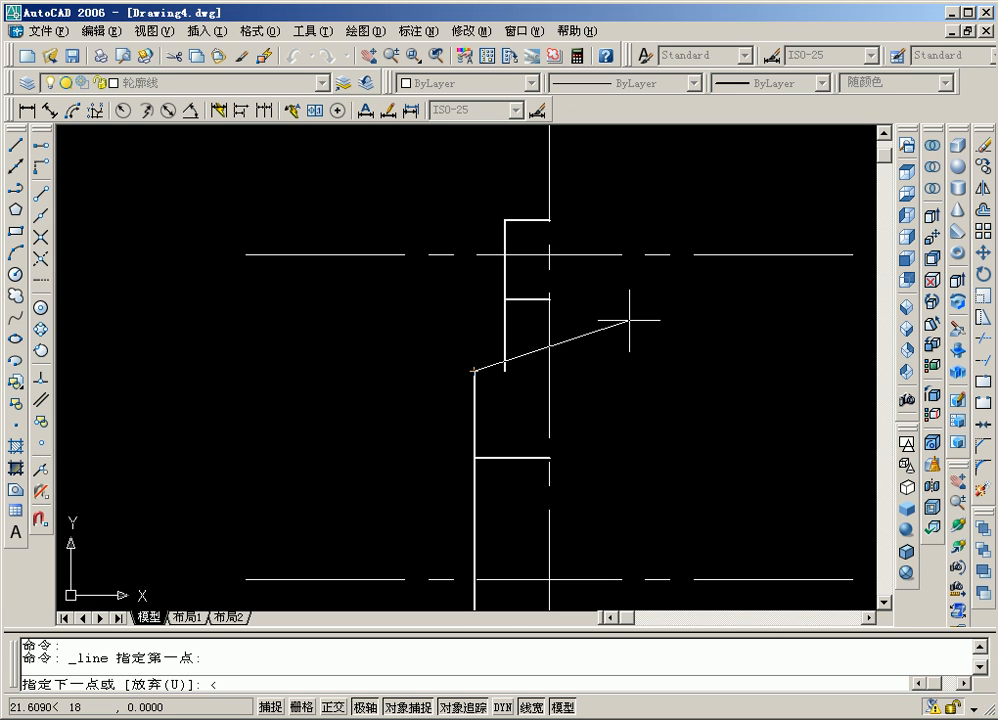
pyautogui.write('<45')
pyautogui.press('Return')
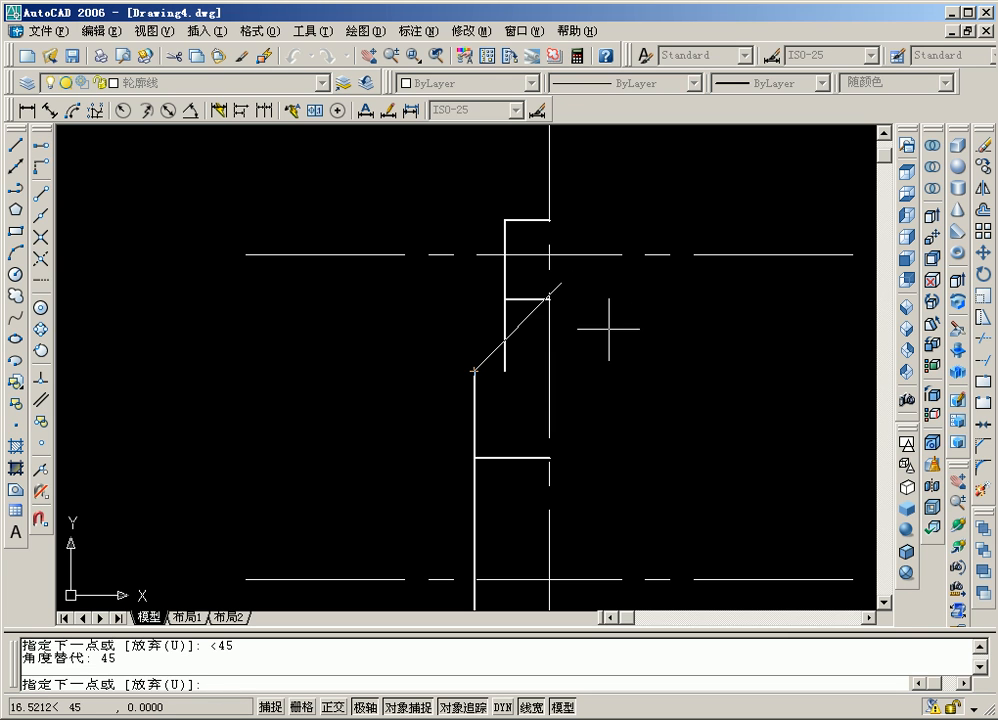
pyautogui.click(590, 372)
pyautogui.press('Return')
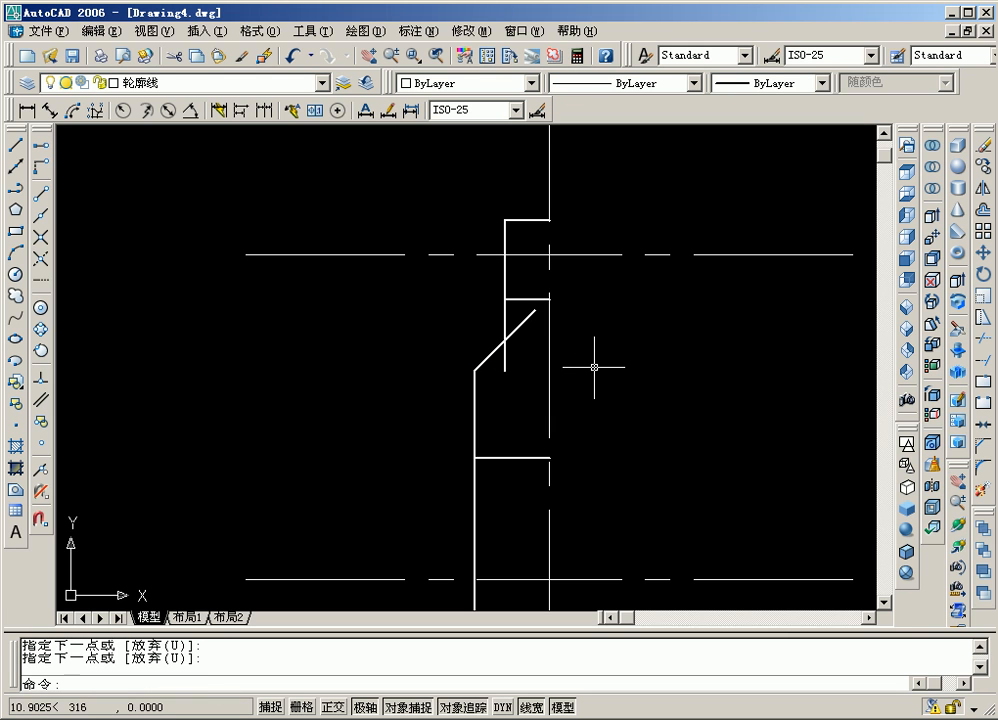
# - Trim the 5.97 vertical line and the 45° line beyond their intersection to close the sloped shoulder
pyautogui.click(982, 338)
pyautogui.press('Return')
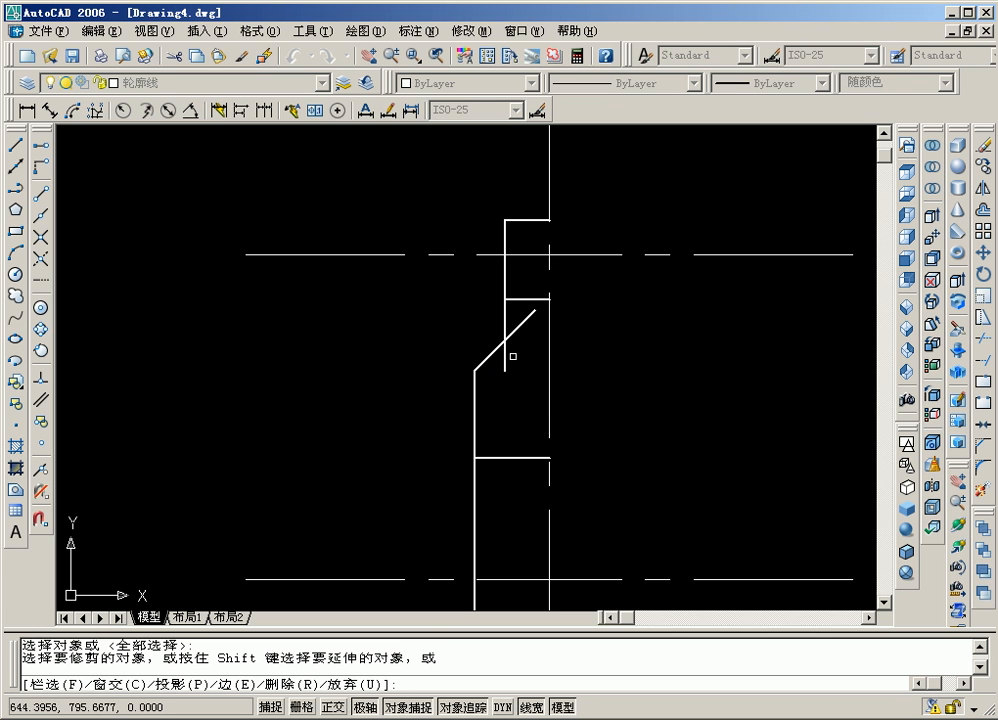
pyautogui.click(507, 352)
pyautogui.press('Return')
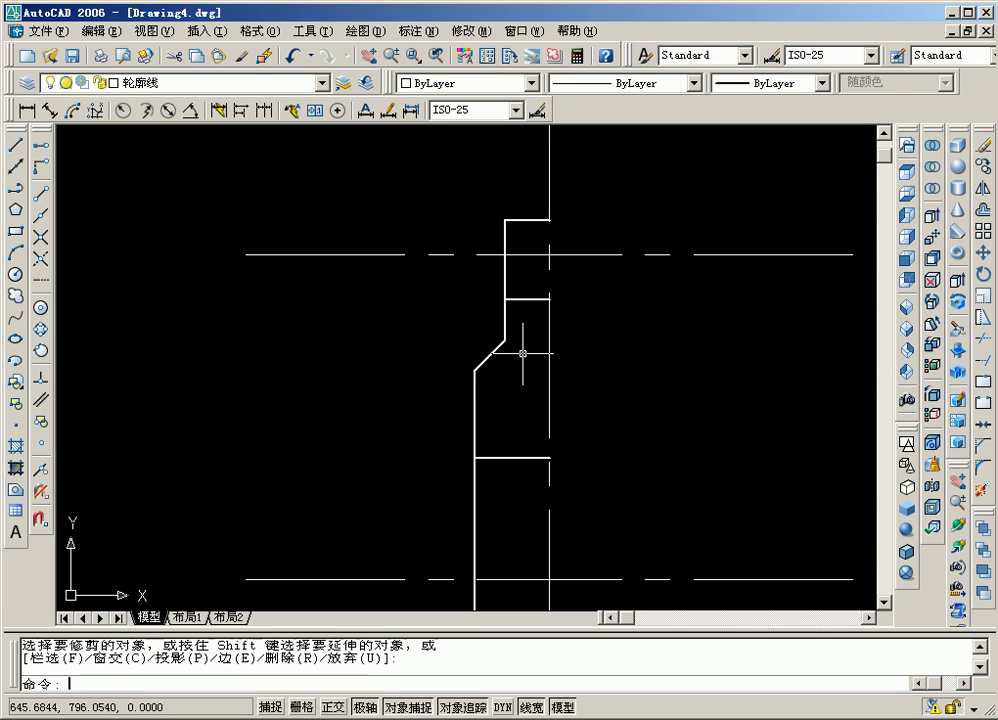
# - Offset the uppermost short vertical contour line 2.4 inward, toward the vertical centre line
pyautogui.scroll(-3, 635, 352)
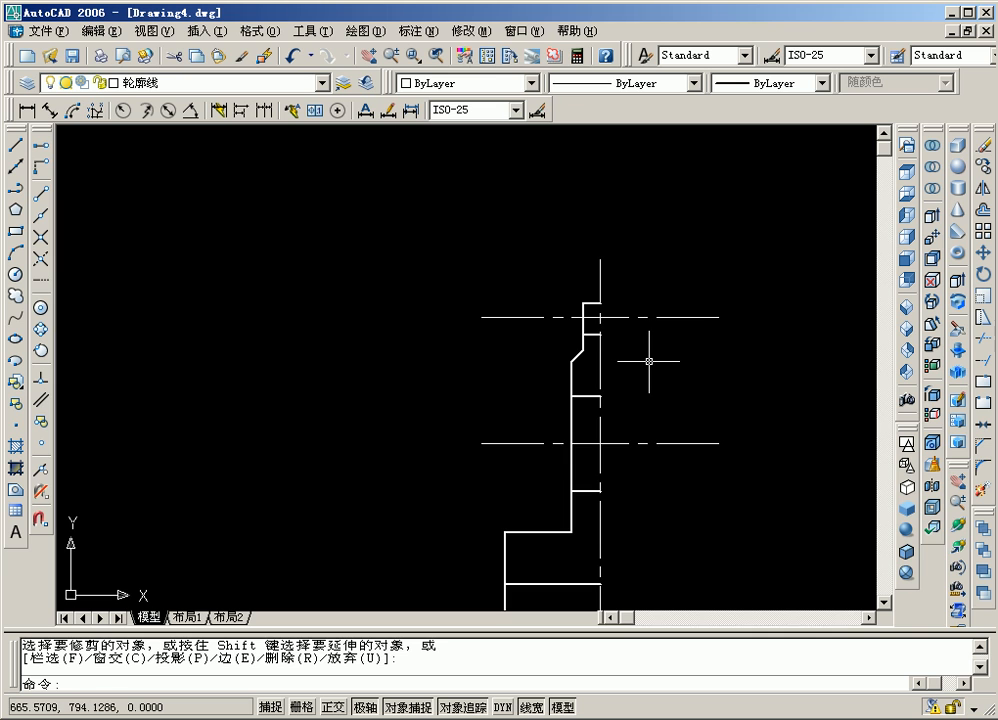
pyautogui.scroll(2, 564, 352)
pyautogui.scroll(3, 560, 343)
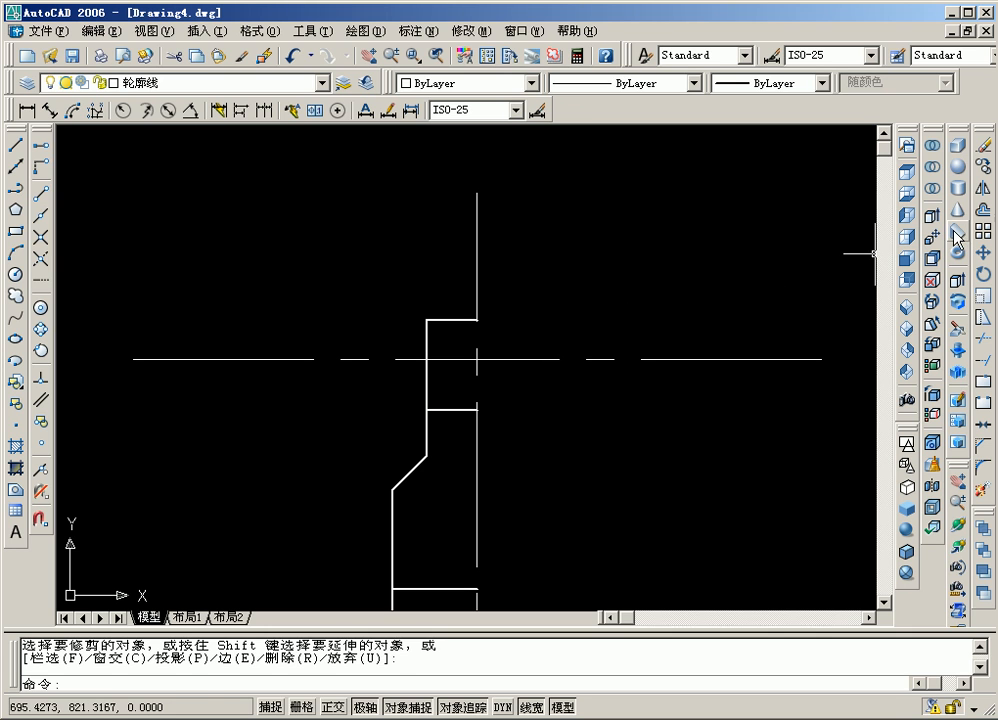
pyautogui.click(983, 209)
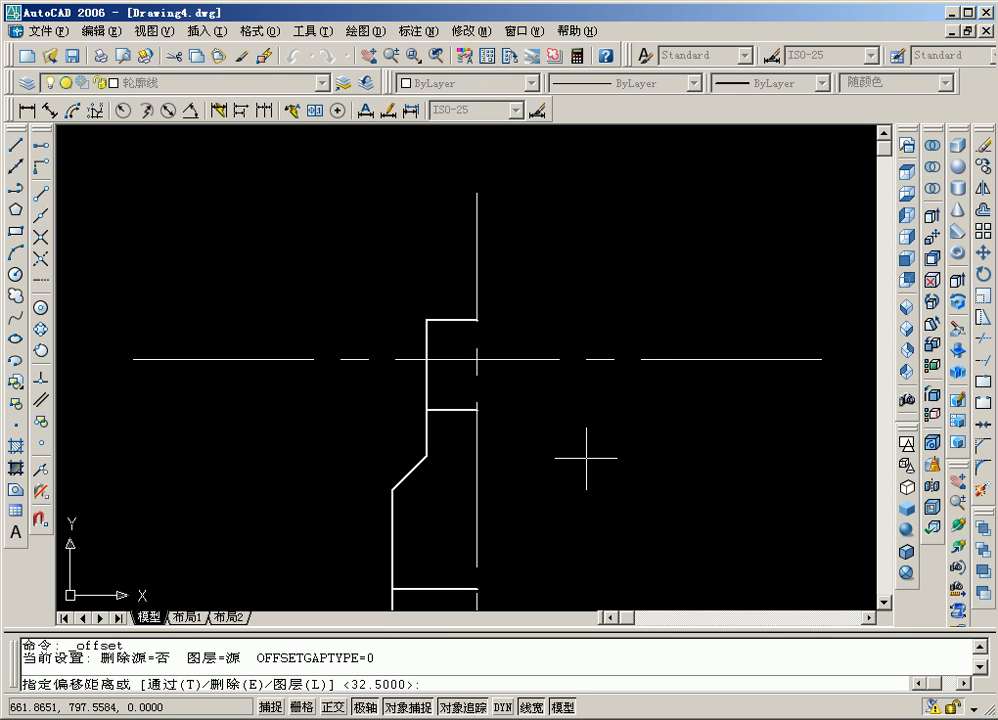
pyautogui.write('4')
pyautogui.press('Return')
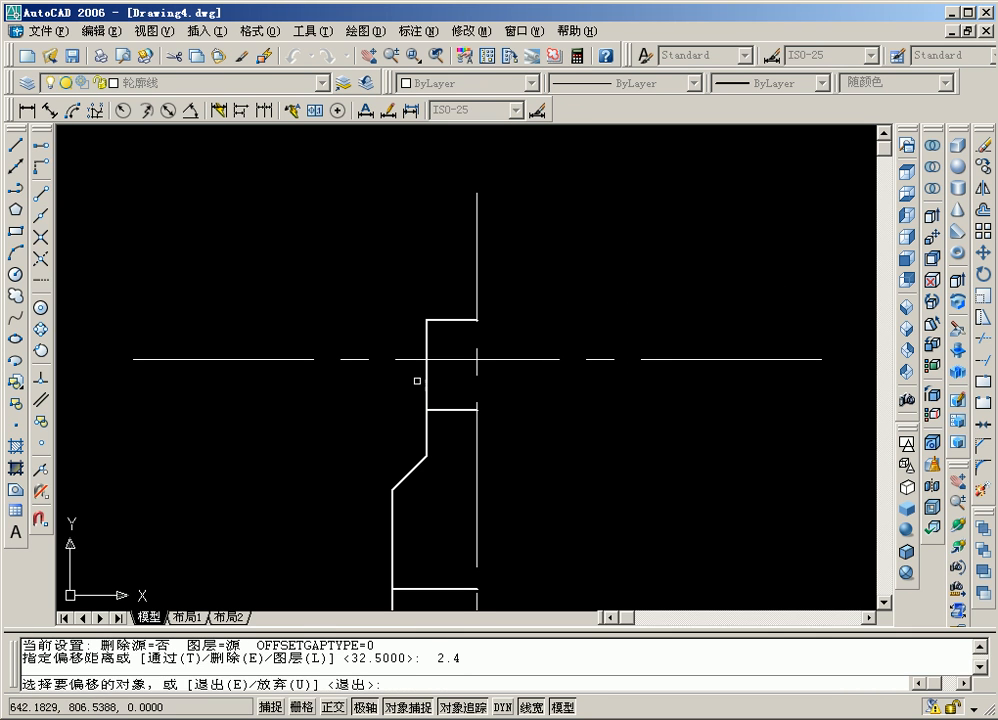
pyautogui.click(426, 383)
pyautogui.click(578, 415)
pyautogui.press('Return')
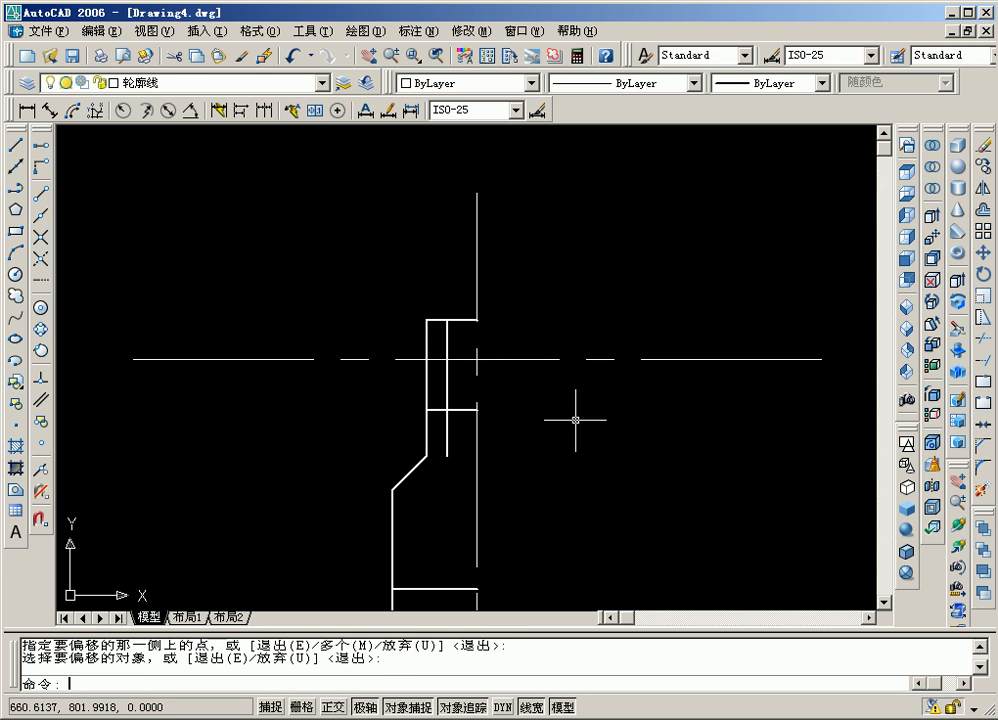
# - Draw a start-end-radius arc of radius 20 from the 2.4 offset line's upper end to the outer vertical's intersection with the horizontal below
pyautogui.click(378, 31)
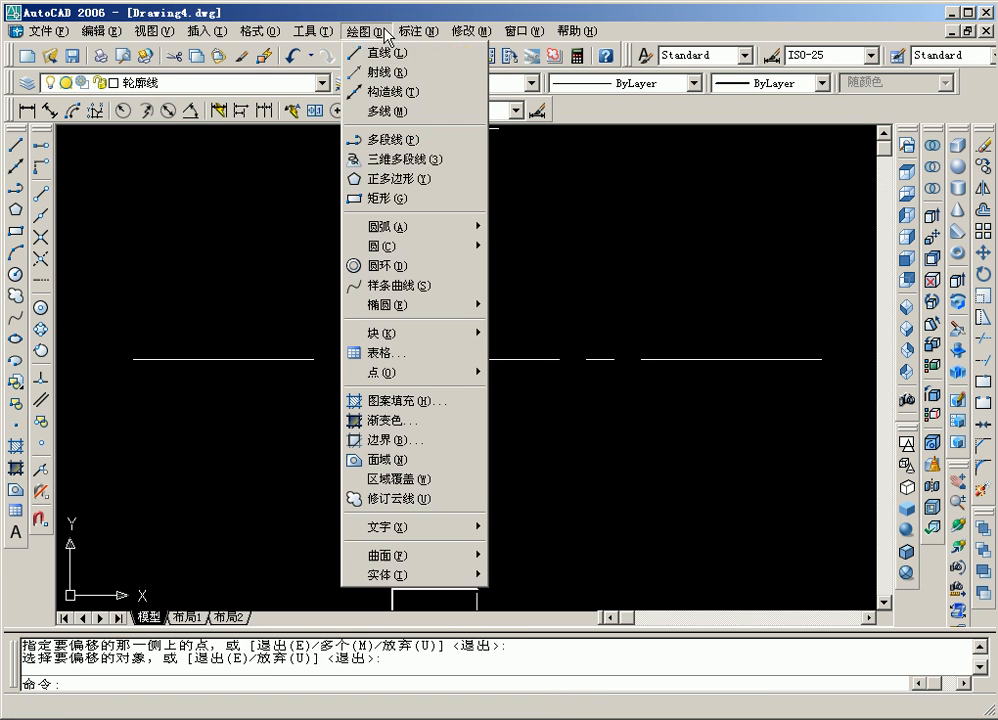
pyautogui.moveTo(419, 226)
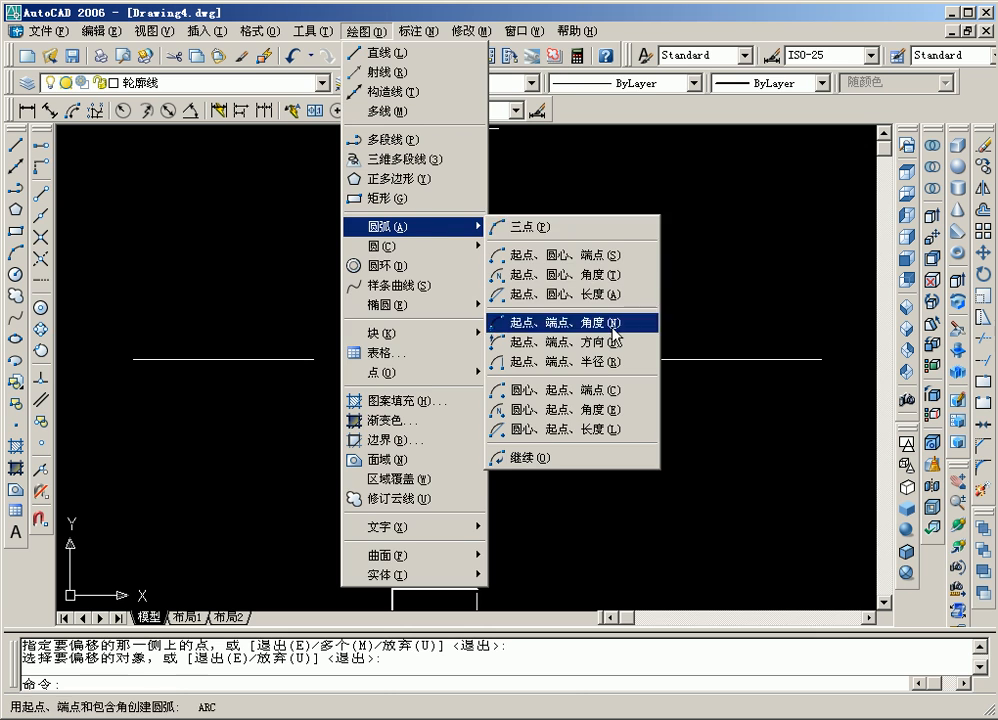
pyautogui.click(598, 360)
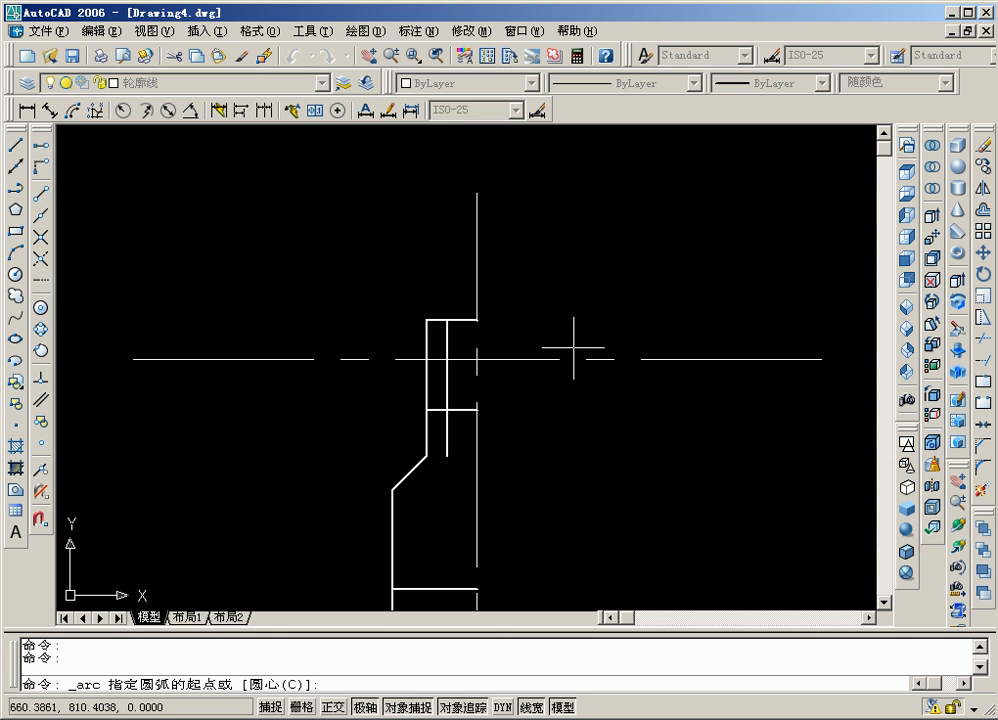
pyautogui.click(446, 320)
pyautogui.click(426, 408)
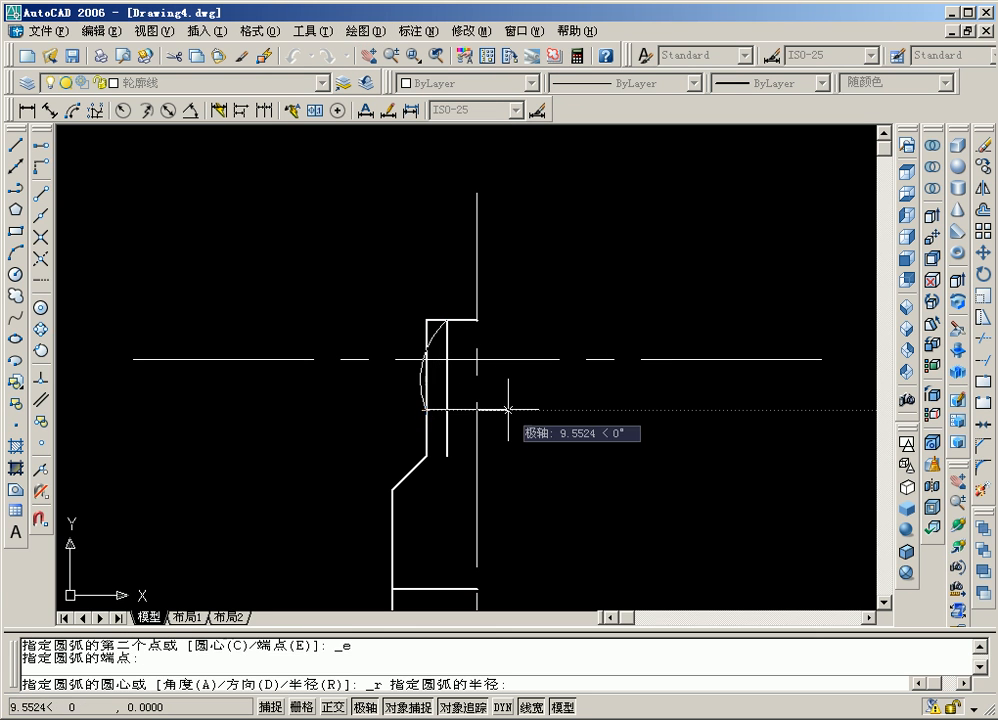
pyautogui.write('20')
pyautogui.press('Return')
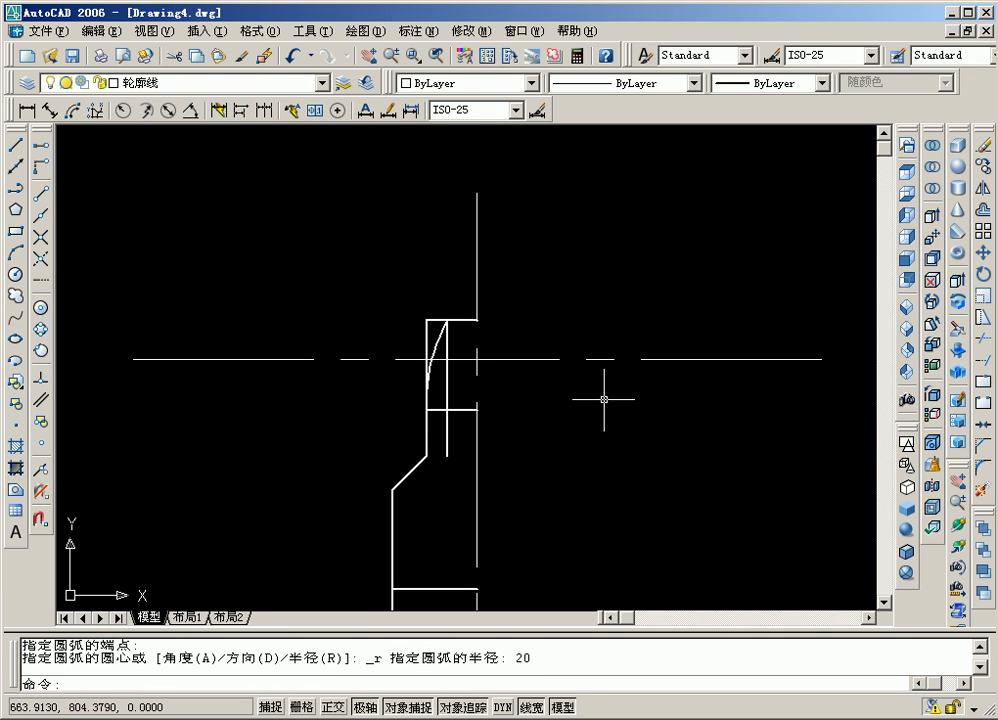
# - Trim the corner lines outside the radius 20 arc and erase the 2.4 offset helper line
pyautogui.click(983, 342)
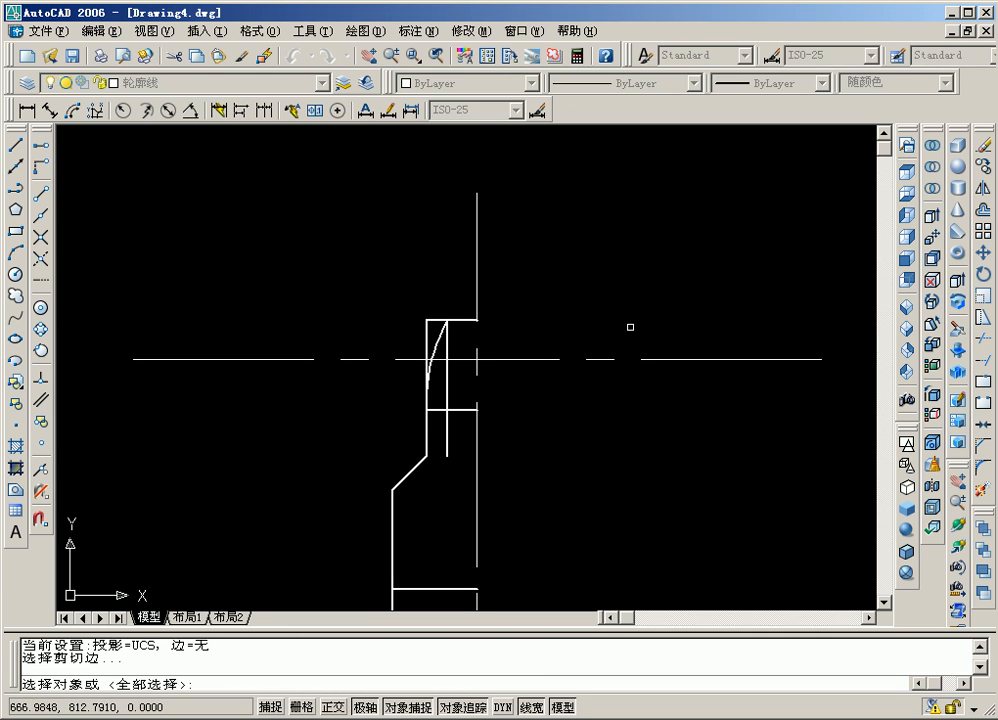
pyautogui.press('Return')
pyautogui.click(434, 320)
pyautogui.click(427, 338)
pyautogui.click(425, 367)
pyautogui.press('Return')
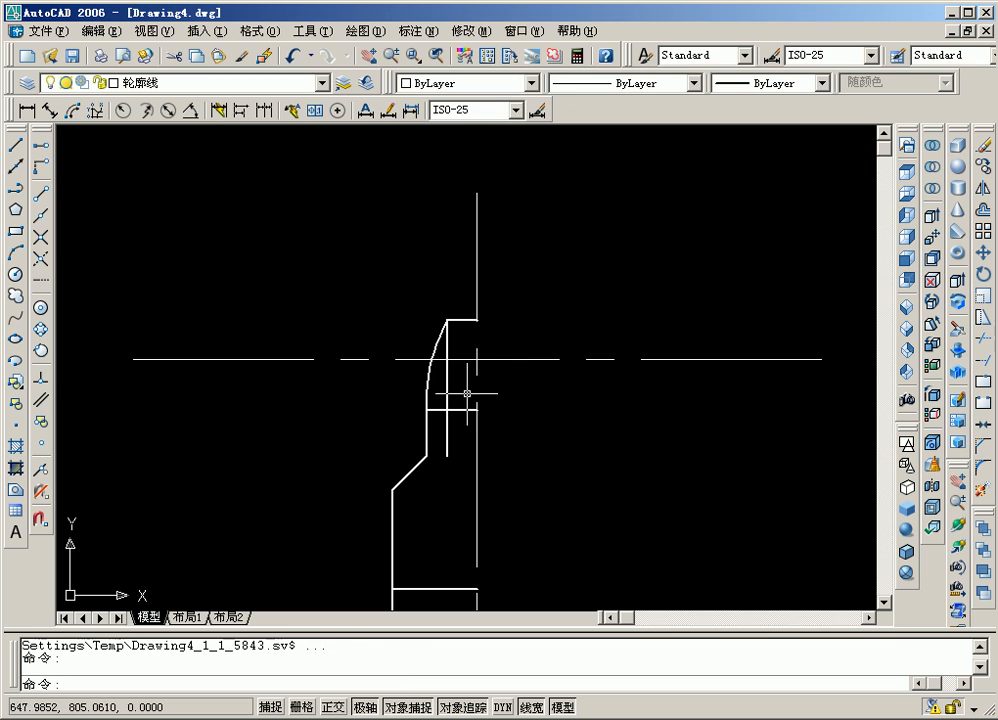
pyautogui.click(446, 387)
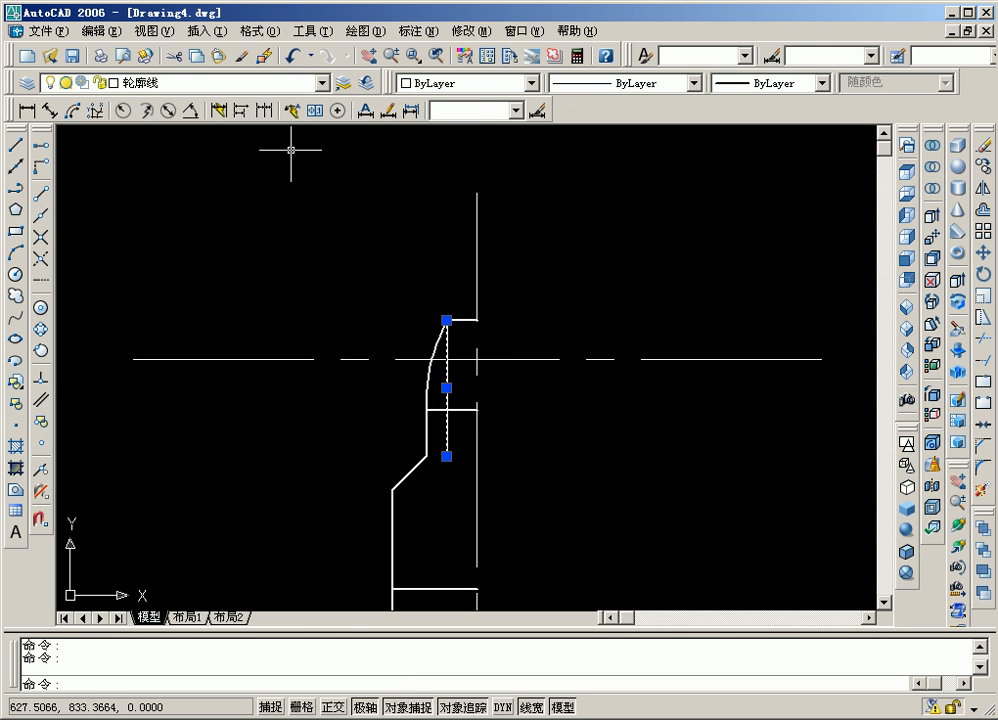
pyautogui.click(983, 148)
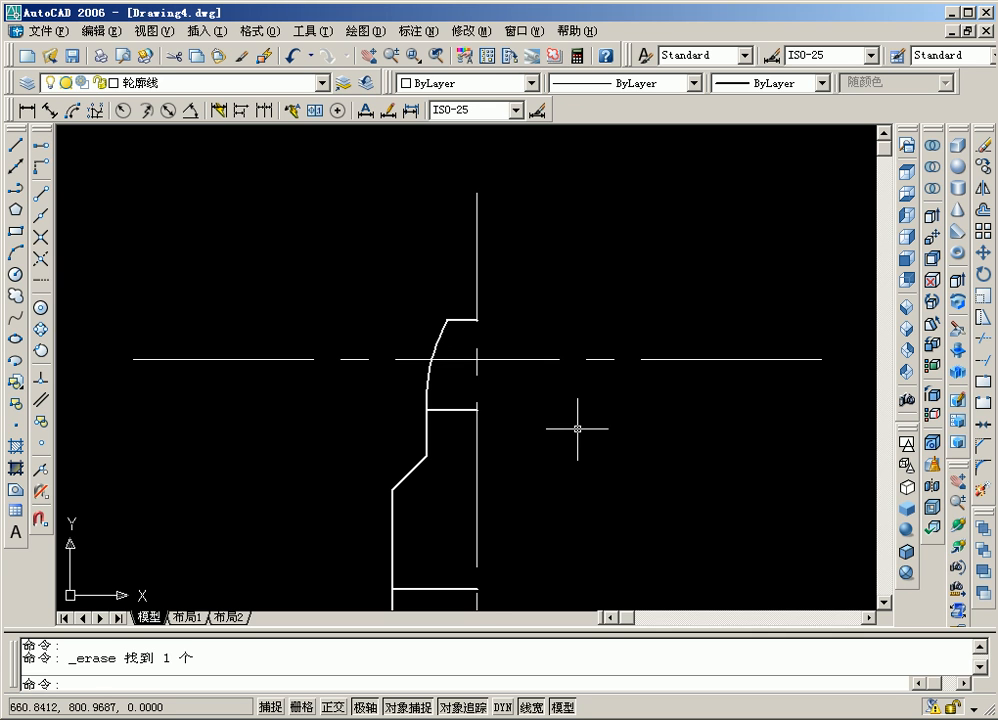
# - Break the long vertical contour line at its intersection with the middle horizontal centre line
pyautogui.scroll(-5, 525, 385)
pyautogui.moveTo(517, 374); pyautogui.dragTo(541, 245, button='middle')
pyautogui.hotkey('ctrl', 'y')
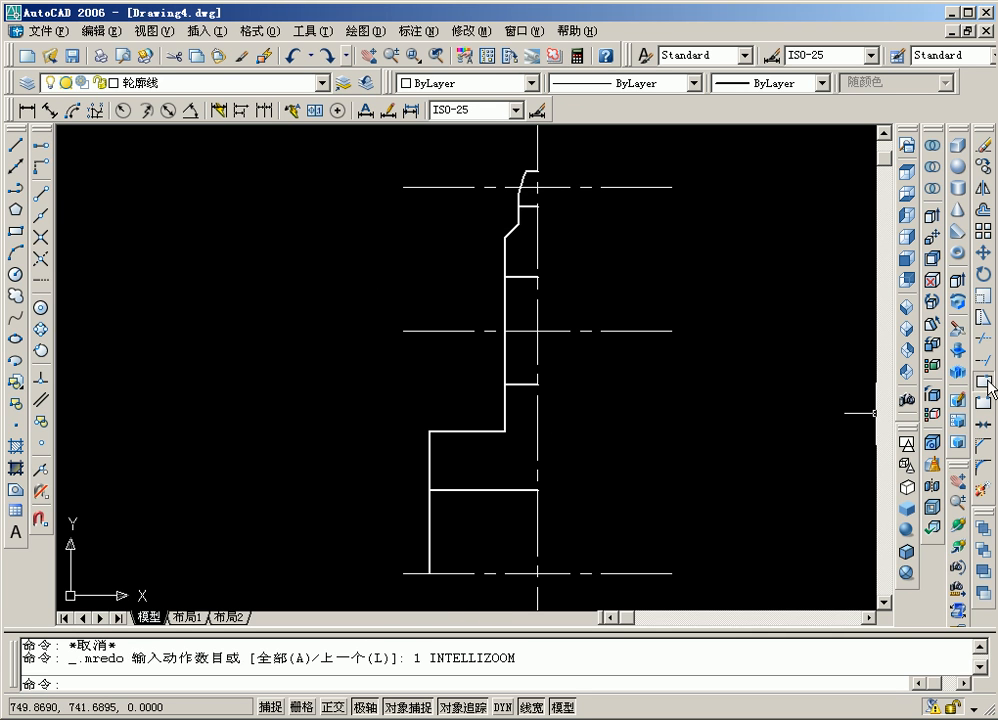
pyautogui.click(984, 384)
pyautogui.click(504, 310)
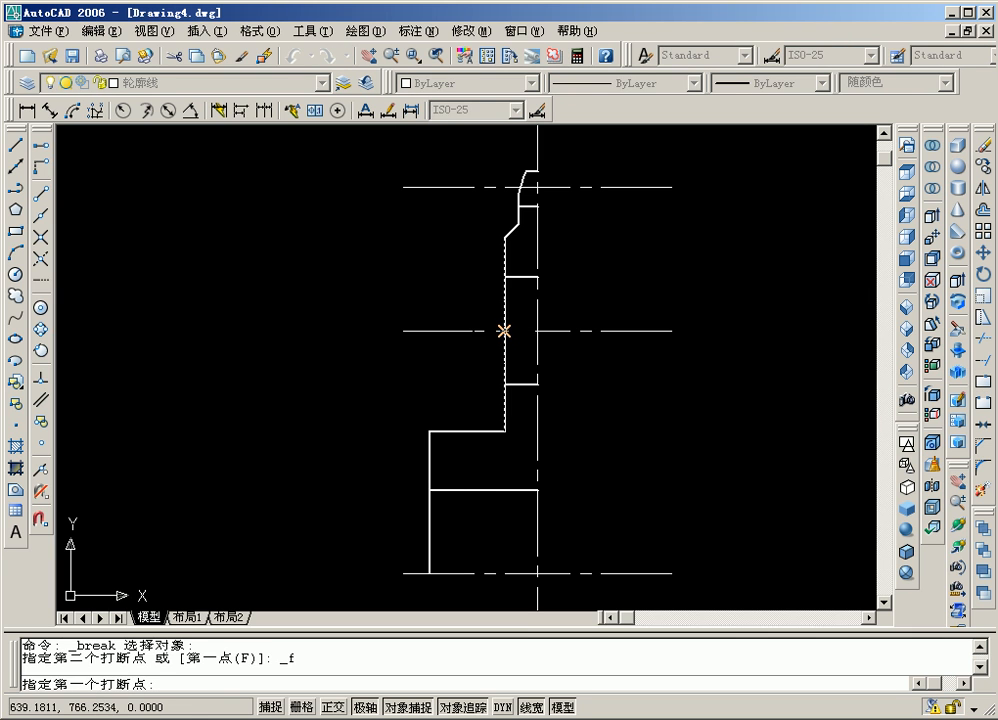
pyautogui.click(504, 330)
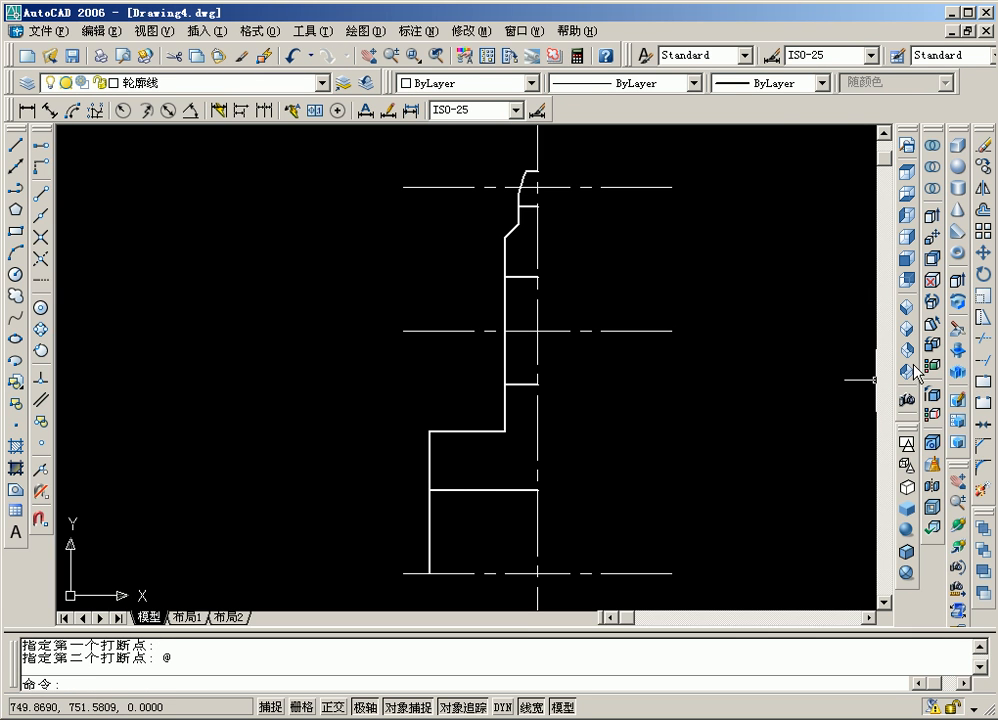
# - Chamfer the two outer corners of the wide lower block with both distances 2, using the multiple option
pyautogui.click(982, 448)
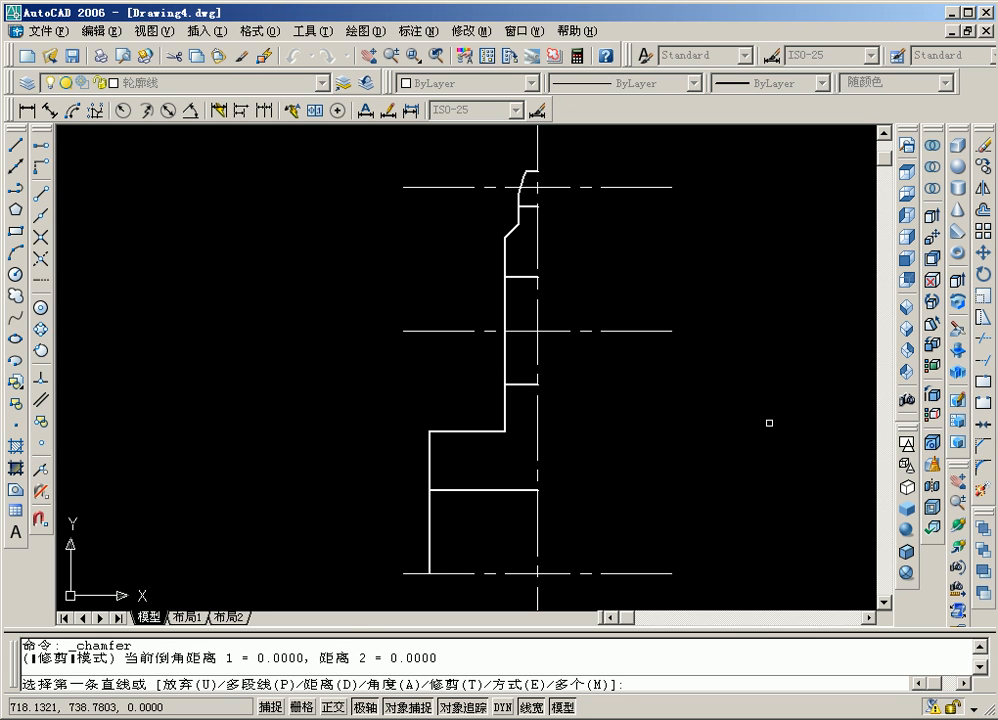
pyautogui.press('Return')
pyautogui.write('2')
pyautogui.press('Return')
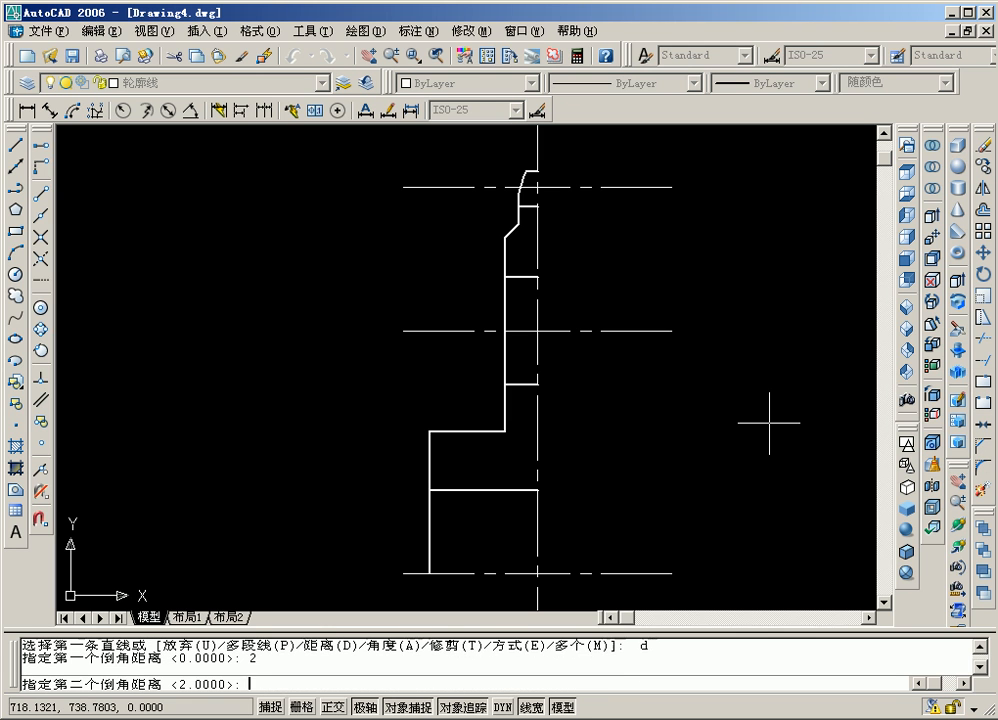
pyautogui.press('Return')
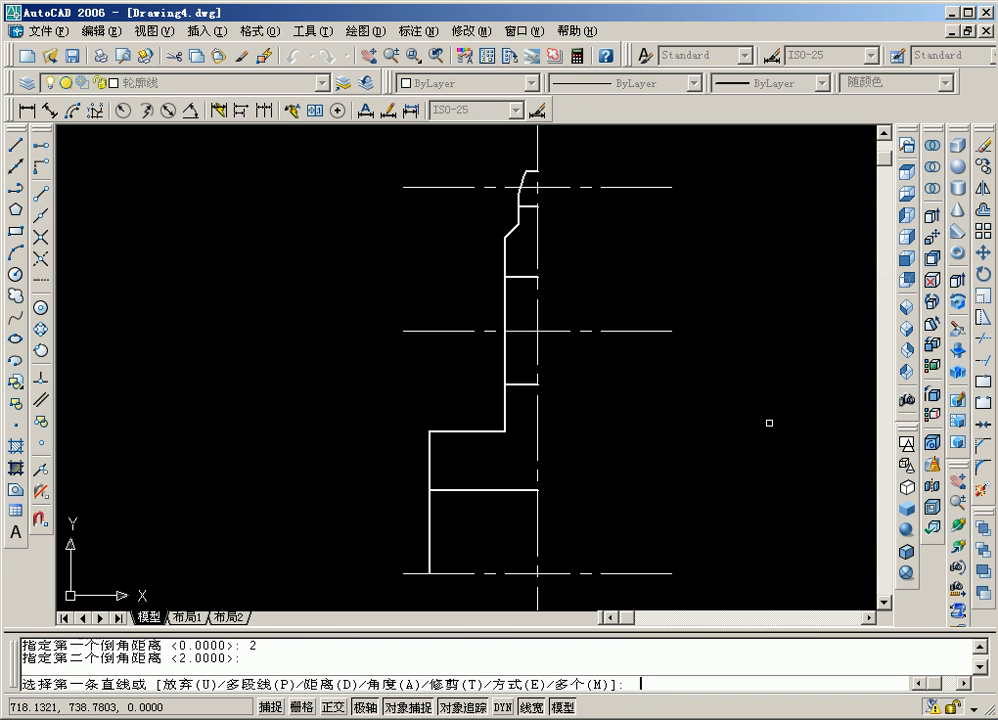
pyautogui.press('Return')
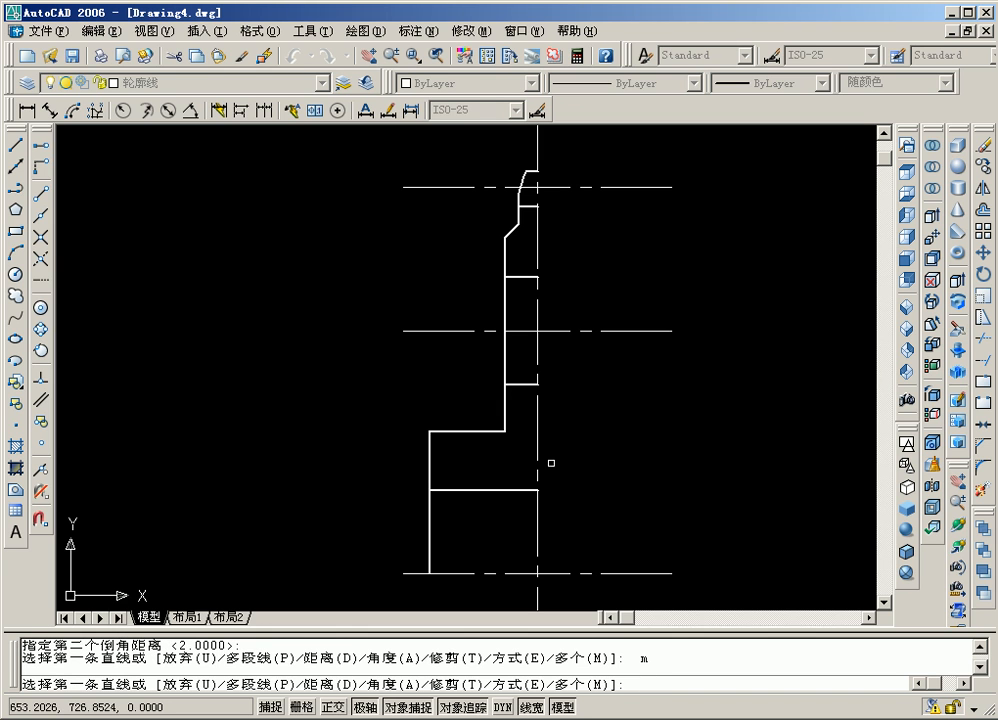
pyautogui.click(438, 488)
pyautogui.click(428, 463)
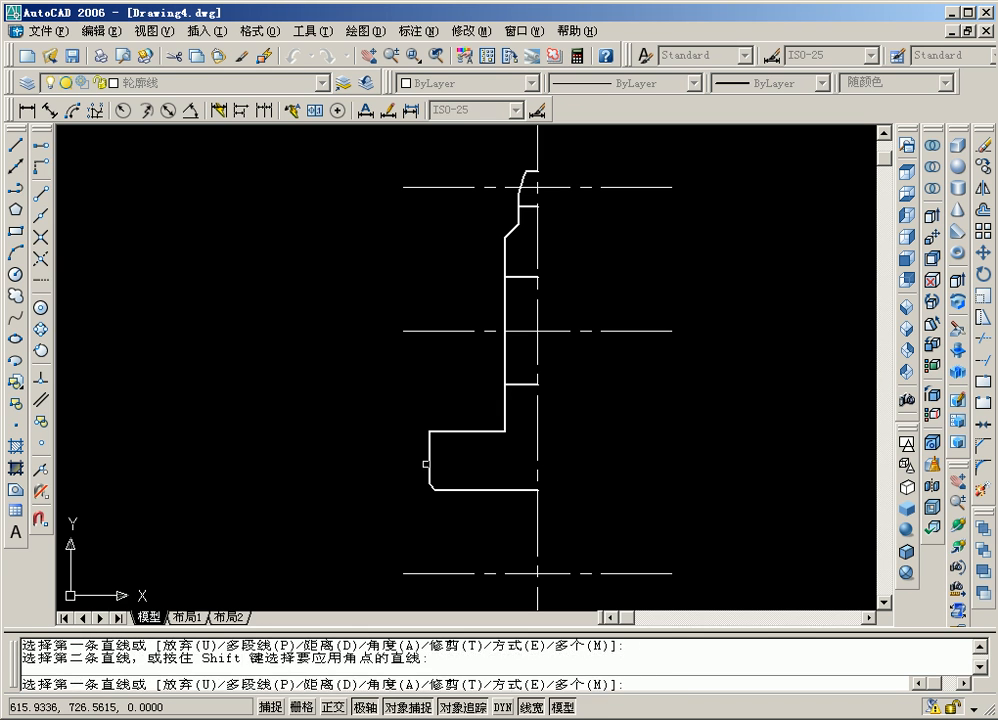
pyautogui.click(429, 452)
pyautogui.click(465, 432)
# - Chamfer the broken vertical with the horizontal contour lines below and above the middle centre line, with both distances 2
pyautogui.click(506, 390)
pyautogui.click(518, 383)
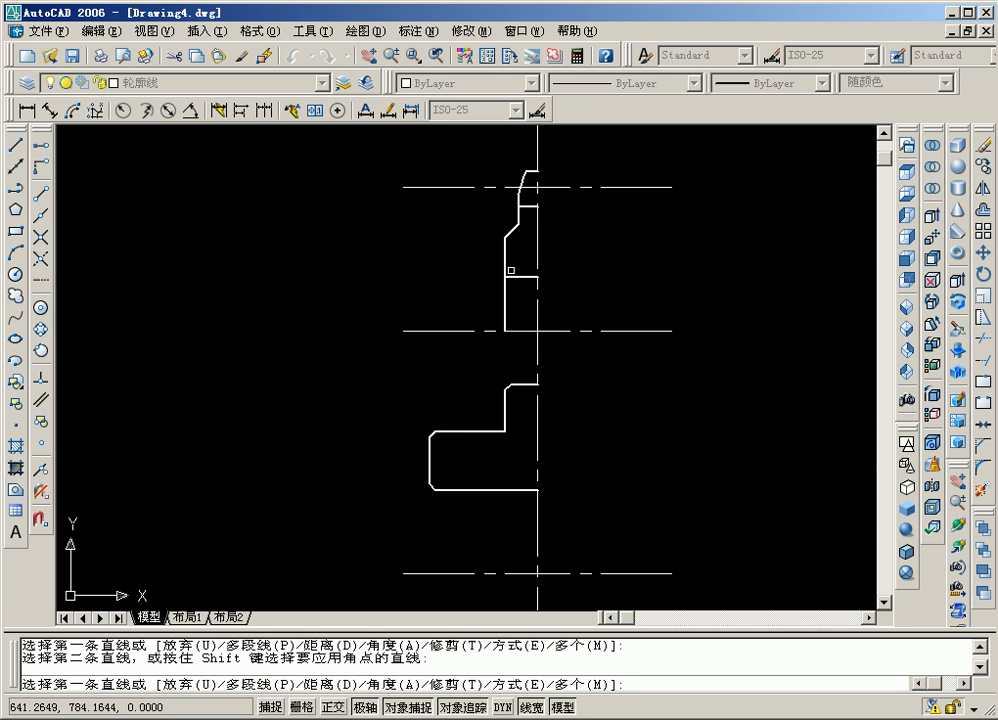
pyautogui.click(507, 266)
pyautogui.click(514, 276)
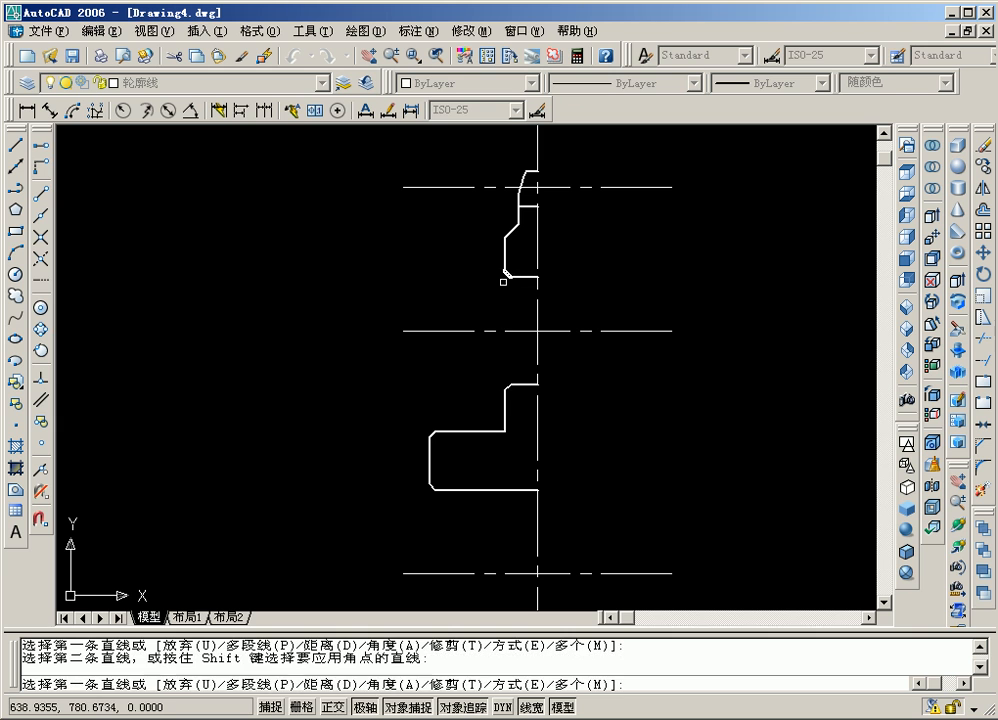
pyautogui.press('Return')
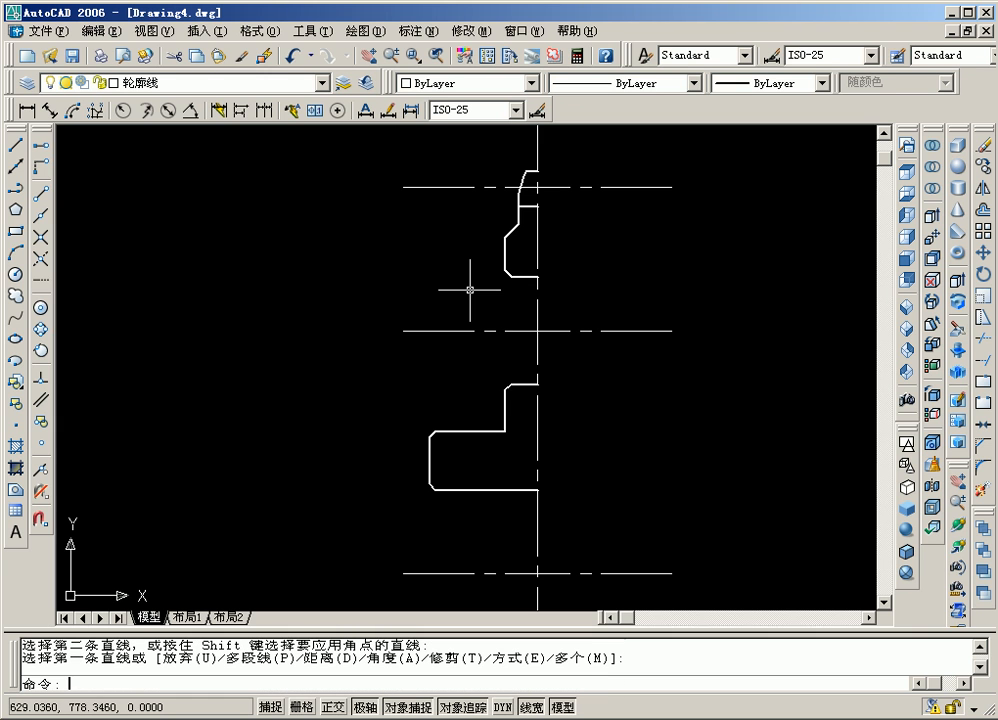
# - Extend the long vertical up across the middle centre line, and the lower block's outer vertical down to the lowest centre line
pyautogui.click(983, 359)
pyautogui.press('Return')
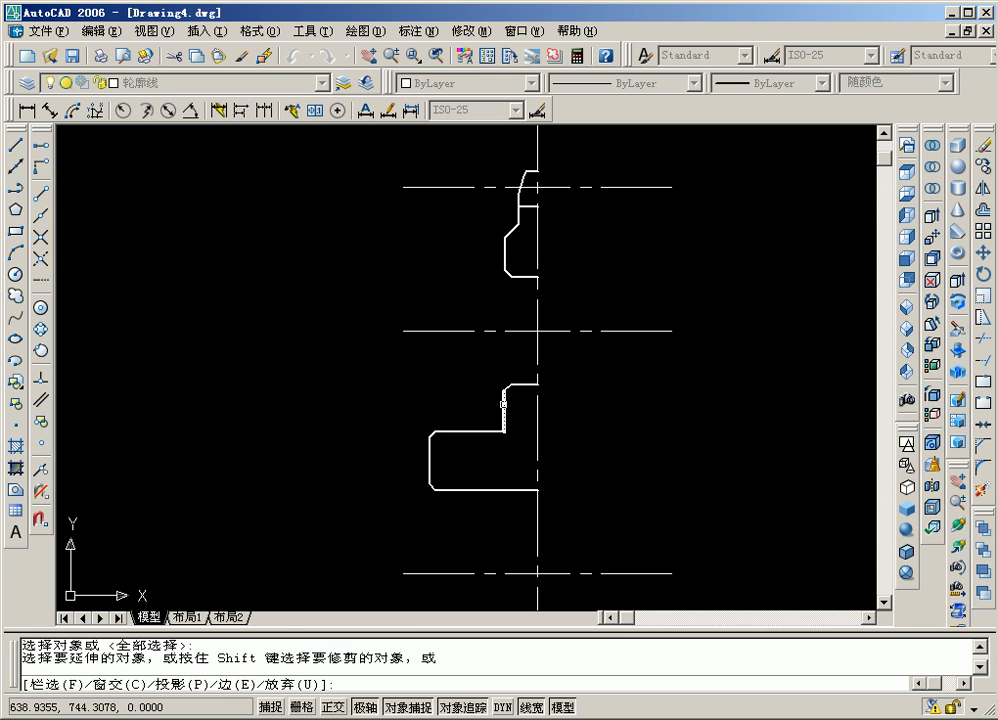
pyautogui.click(503, 408)
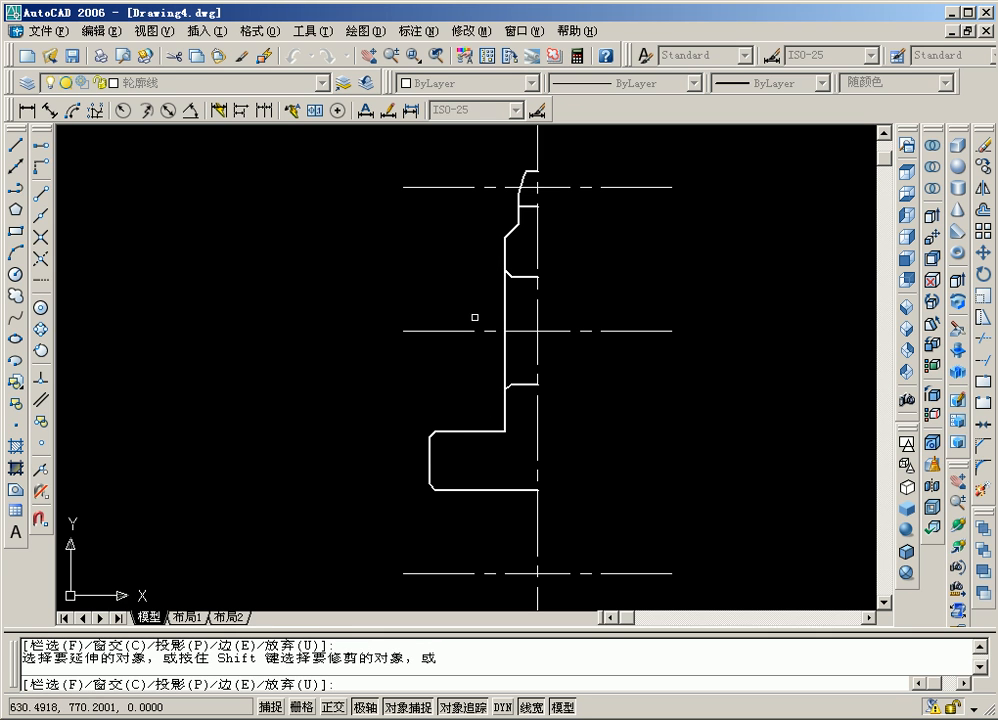
pyautogui.click(425, 463)
pyautogui.click(428, 466)
pyautogui.click(430, 468)
pyautogui.press('Return')
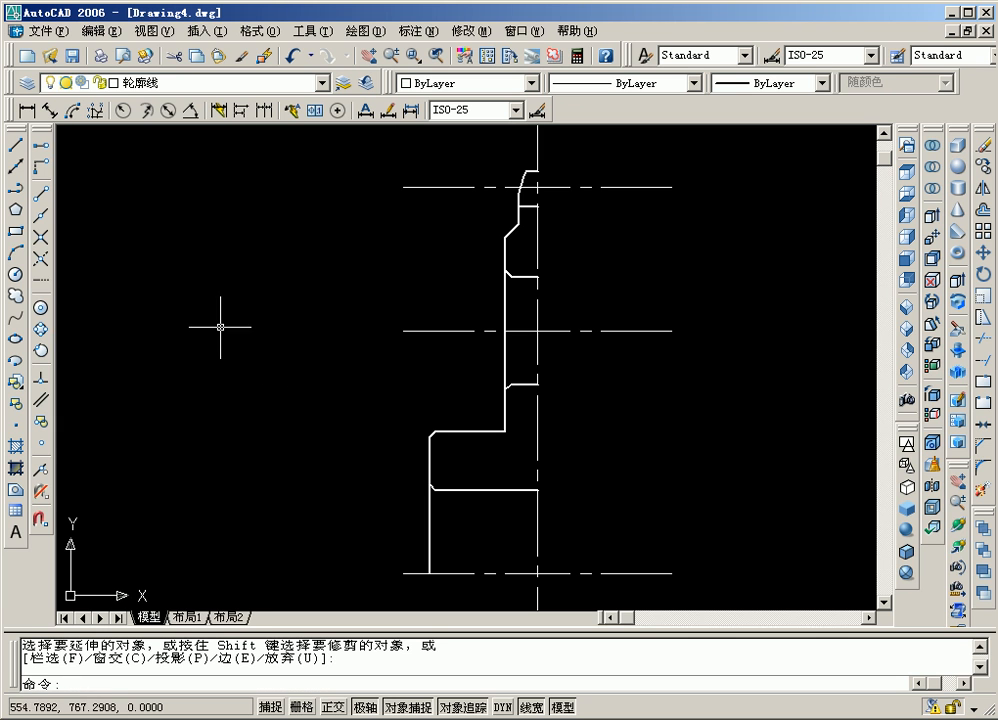
# - Draw vertical edge lines from the lower block's chamfer end to the lowest centre line and between the two middle chamfer ends
pyautogui.click(17, 166)
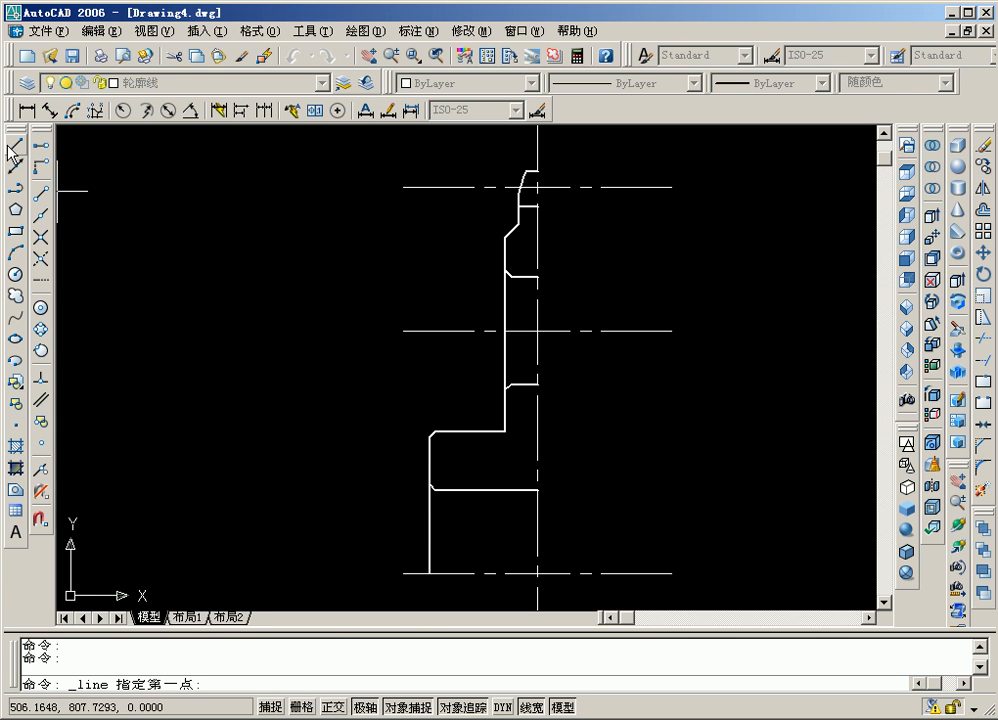
pyautogui.click(434, 490)
pyautogui.click(433, 573)
pyautogui.press('Return')
pyautogui.press('Return')
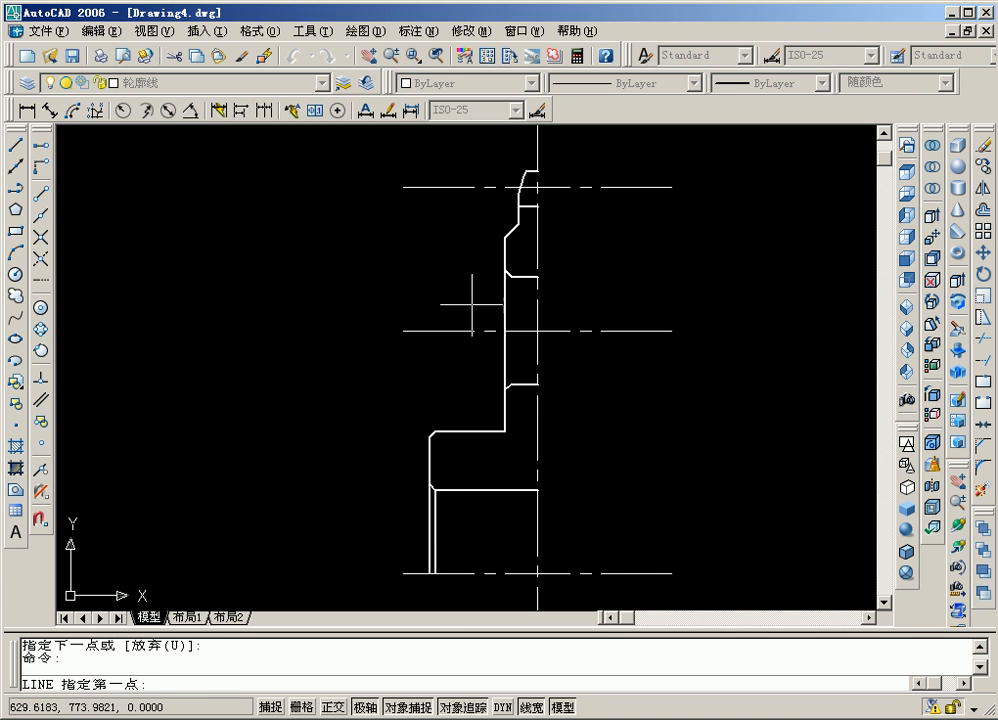
pyautogui.click(511, 277)
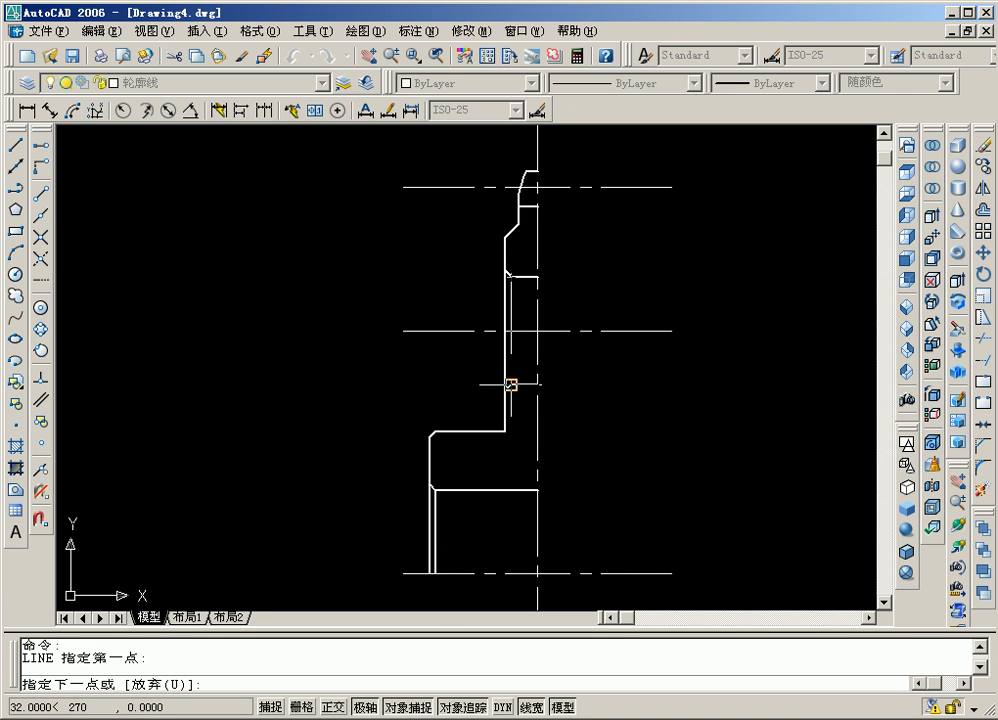
pyautogui.click(511, 385)
pyautogui.press('Return')
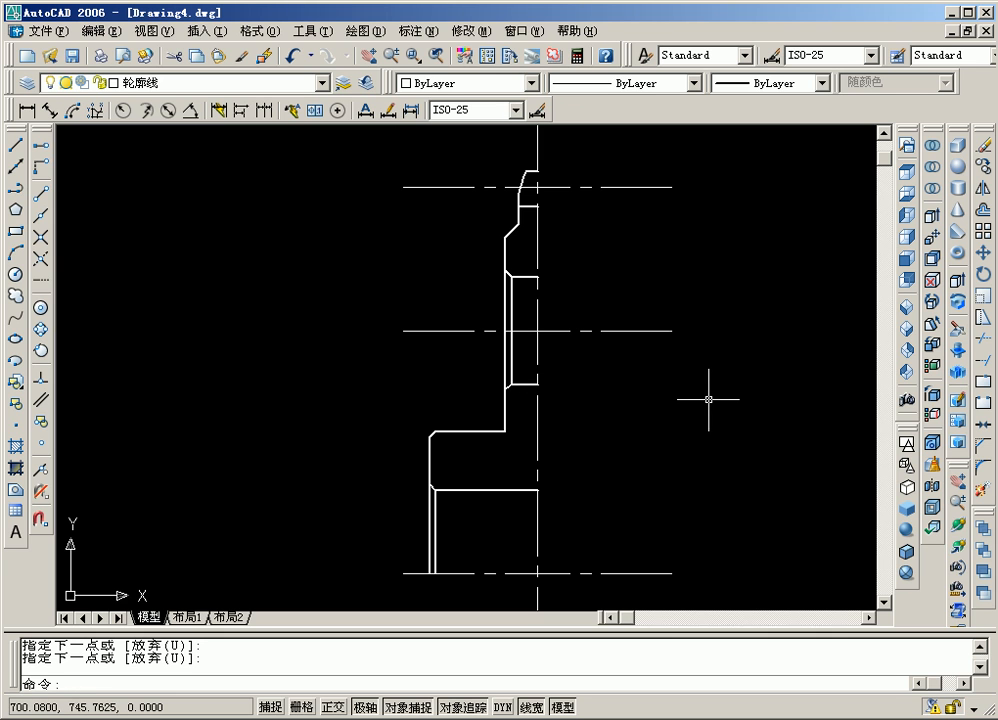
# - Fillet the inner corner between the wide block's upper horizontal and the long vertical with radius 5
pyautogui.click(983, 466)
pyautogui.press('Return')
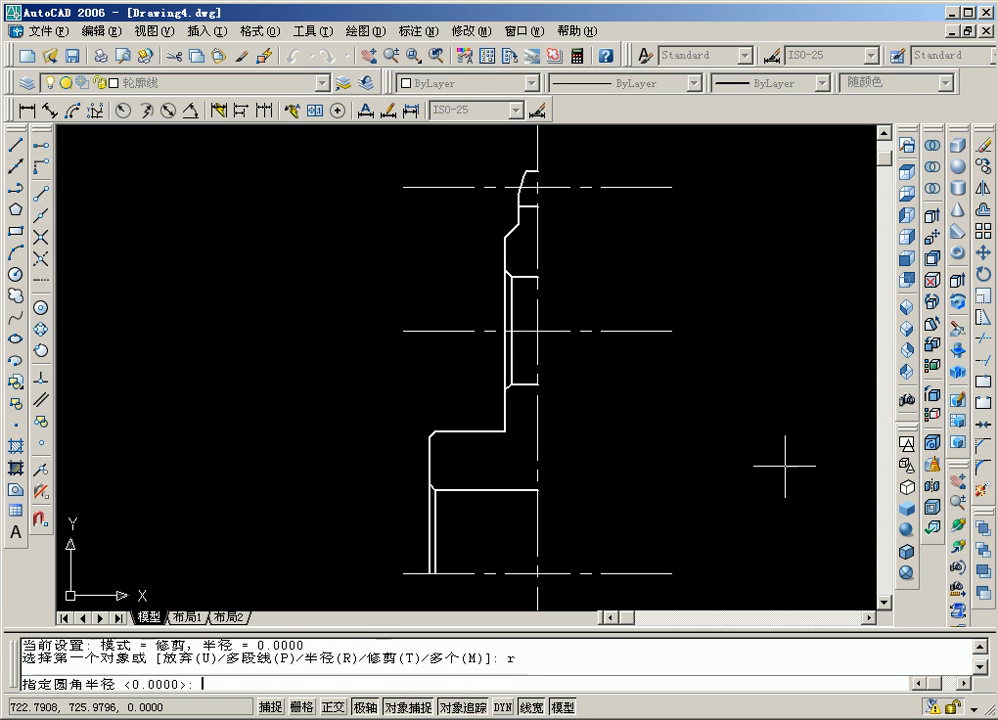
pyautogui.write('5')
pyautogui.press('Return')
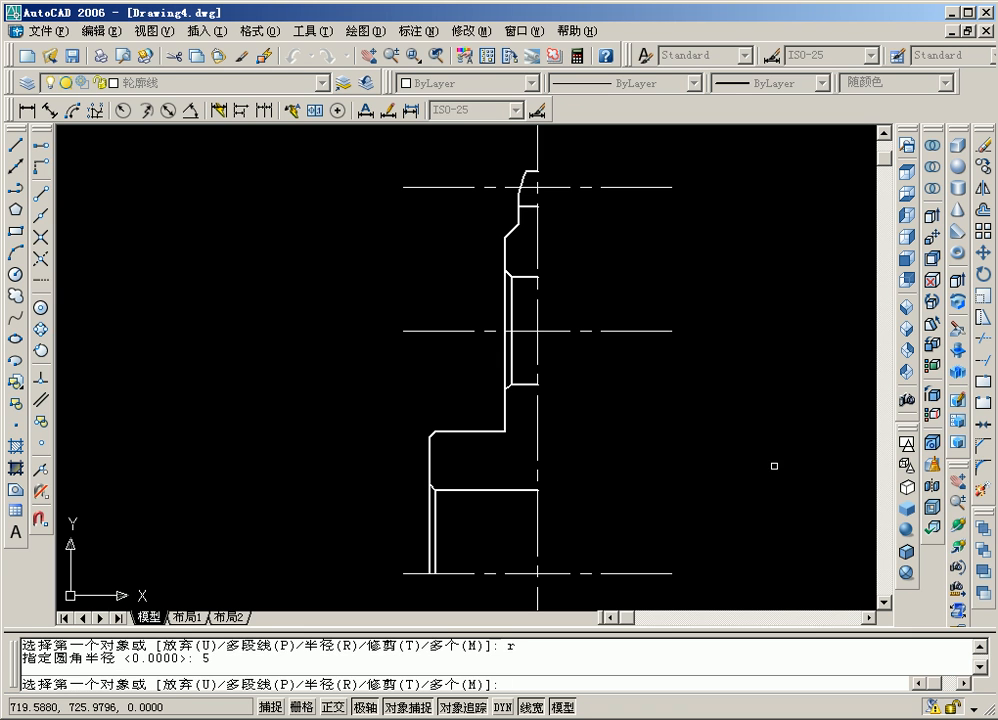
pyautogui.click(492, 432)
pyautogui.click(505, 412)
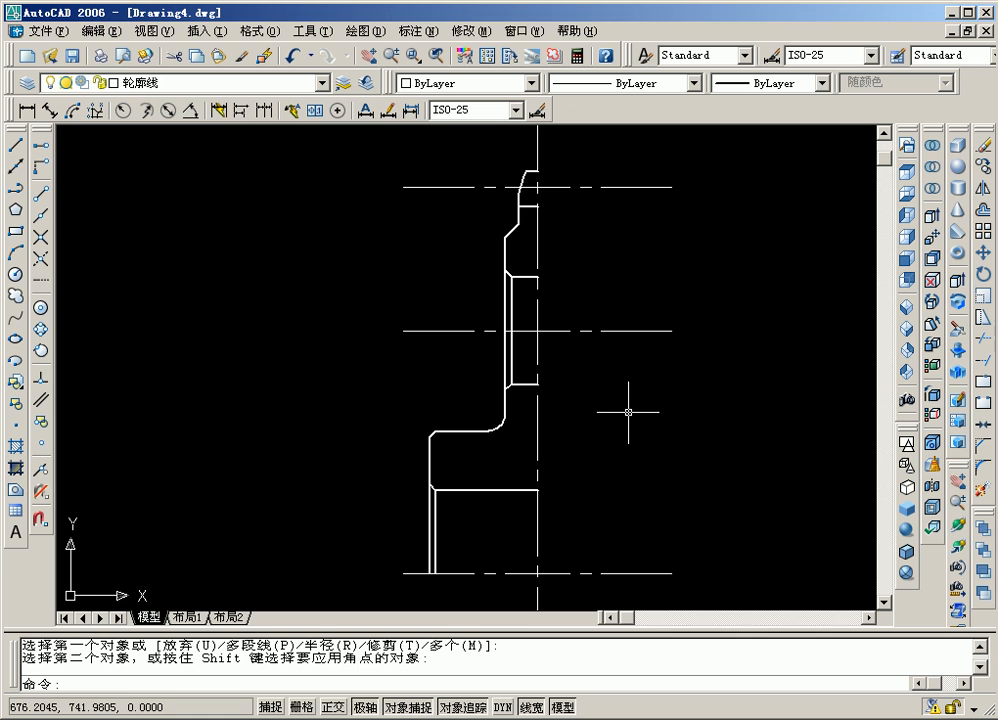
# - Mirror the complete half outline about the vertical centre line, keeping the source objects
pyautogui.click(982, 188)
pyautogui.click(339, 156)
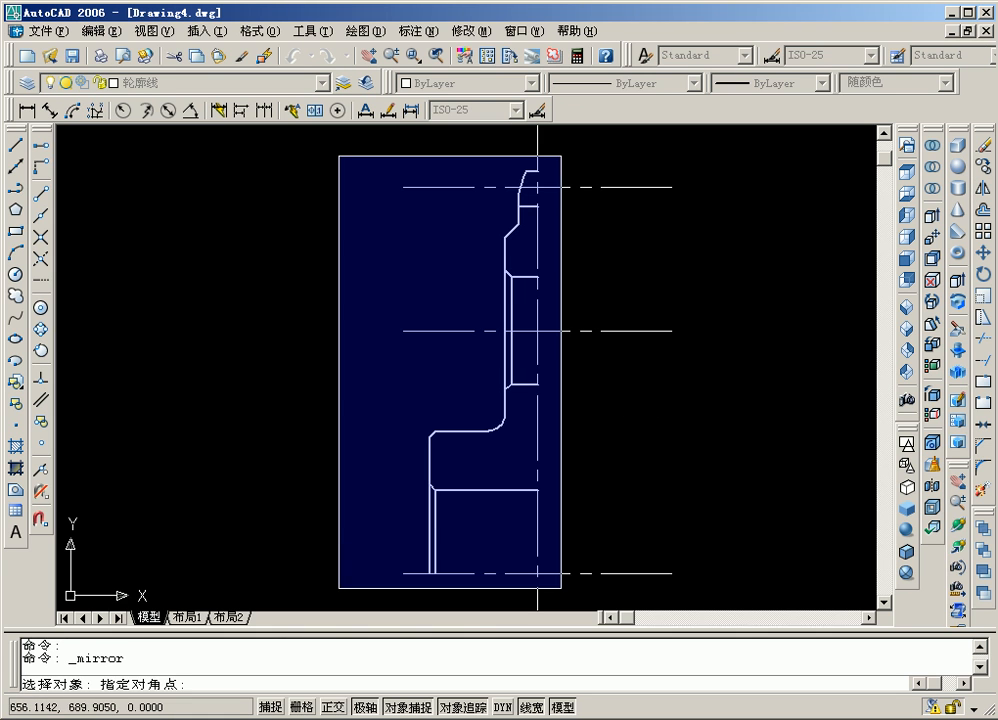
pyautogui.click(579, 579)
pyautogui.press('Return')
pyautogui.click(537, 573)
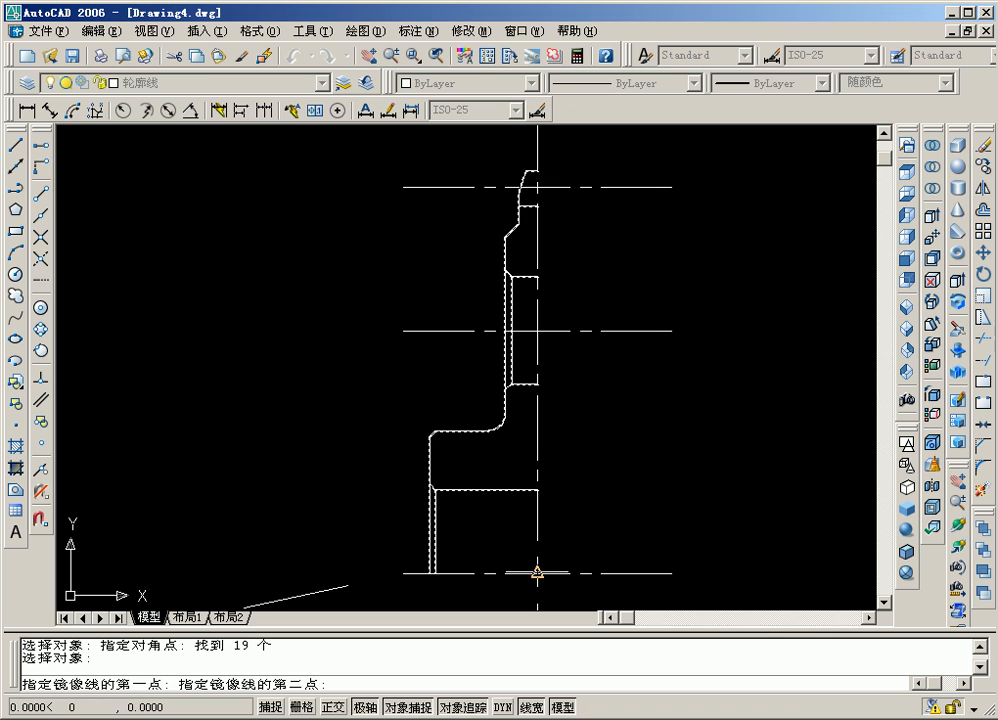
pyautogui.click(537, 328)
pyautogui.press('Return')
pyautogui.scroll(-4, 553, 310)
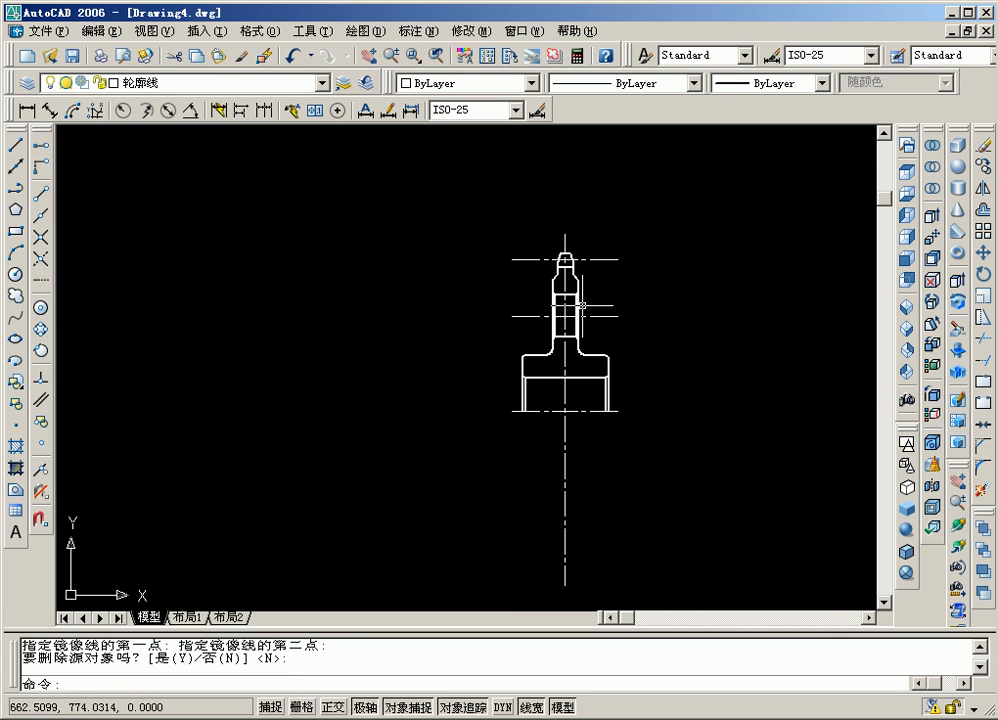
pyautogui.scroll(2, 530, 272)
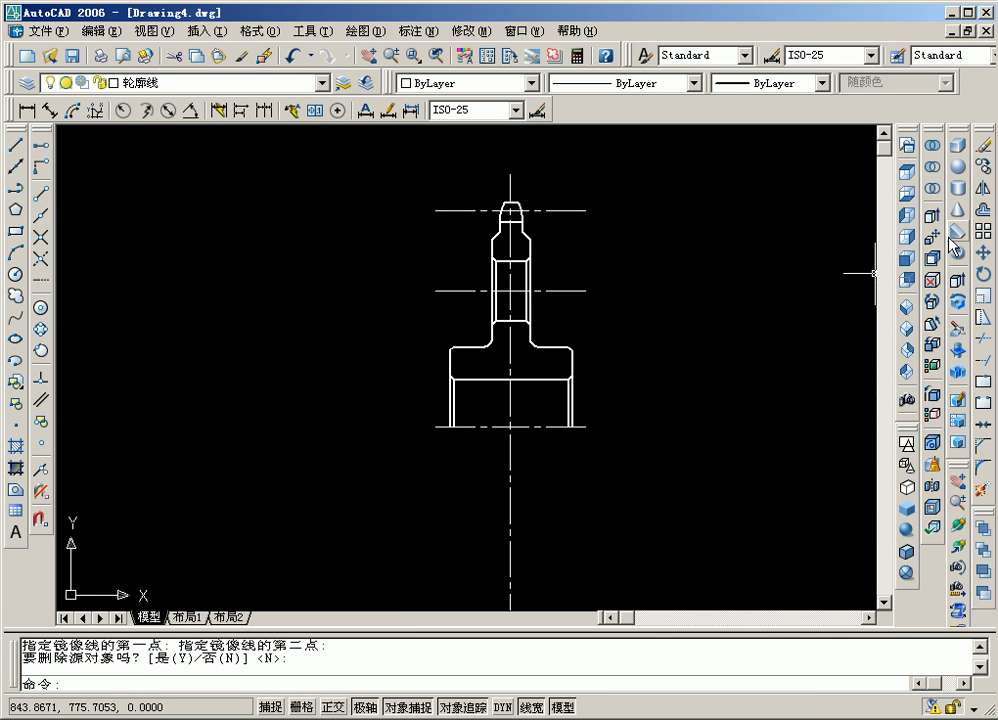
# - Mirror the full upper profile with its two upper centre lines about the lowest horizontal centre line, keeping the originals
pyautogui.click(985, 188)
pyautogui.click(383, 177)
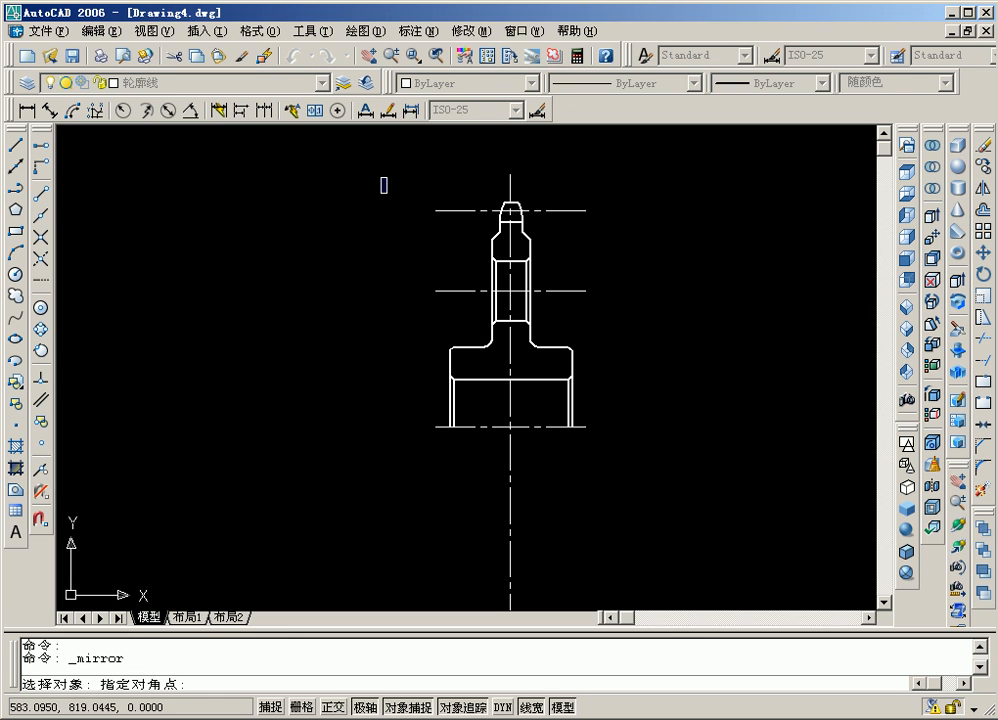
pyautogui.click(619, 405)
pyautogui.click(610, 399)
pyautogui.click(555, 377)
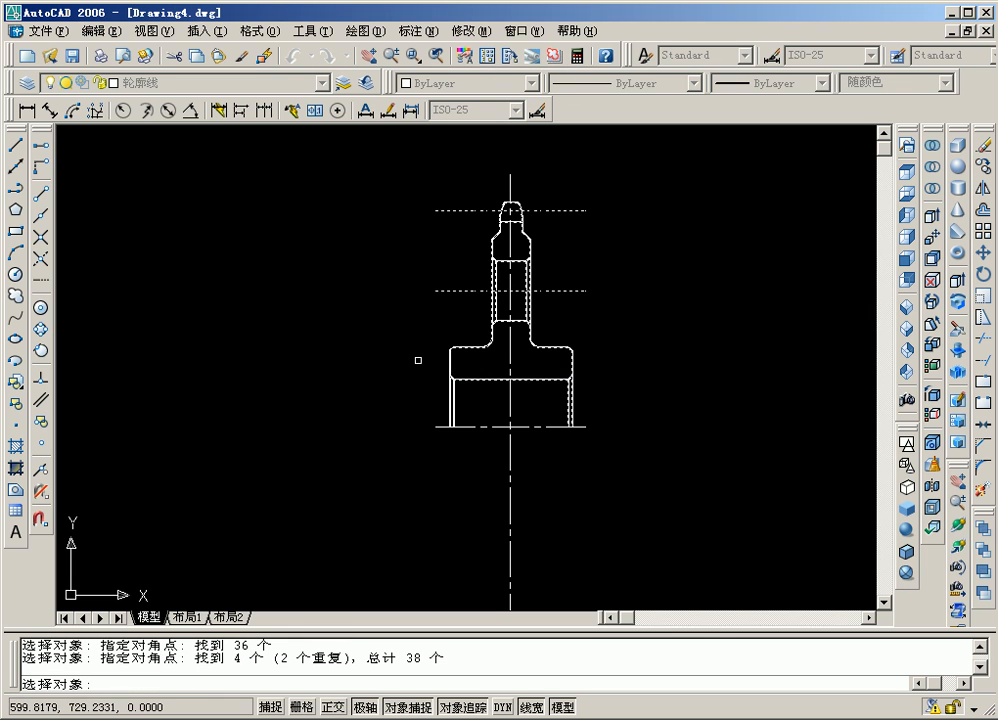
pyautogui.click(381, 337)
pyautogui.click(585, 473)
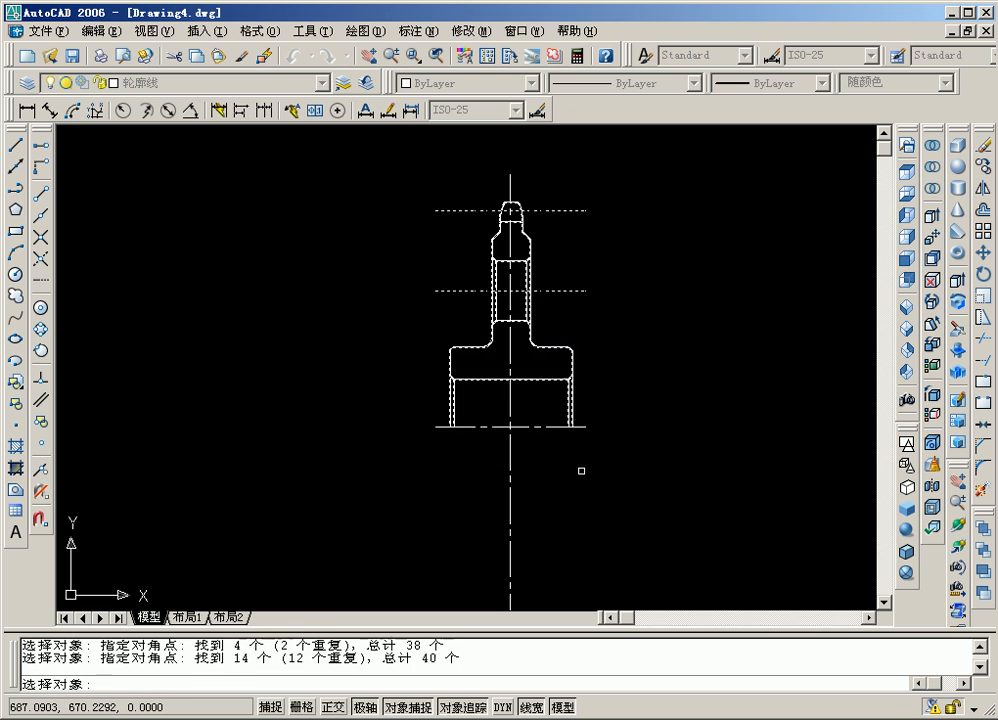
pyautogui.press('Return')
pyautogui.click(436, 426)
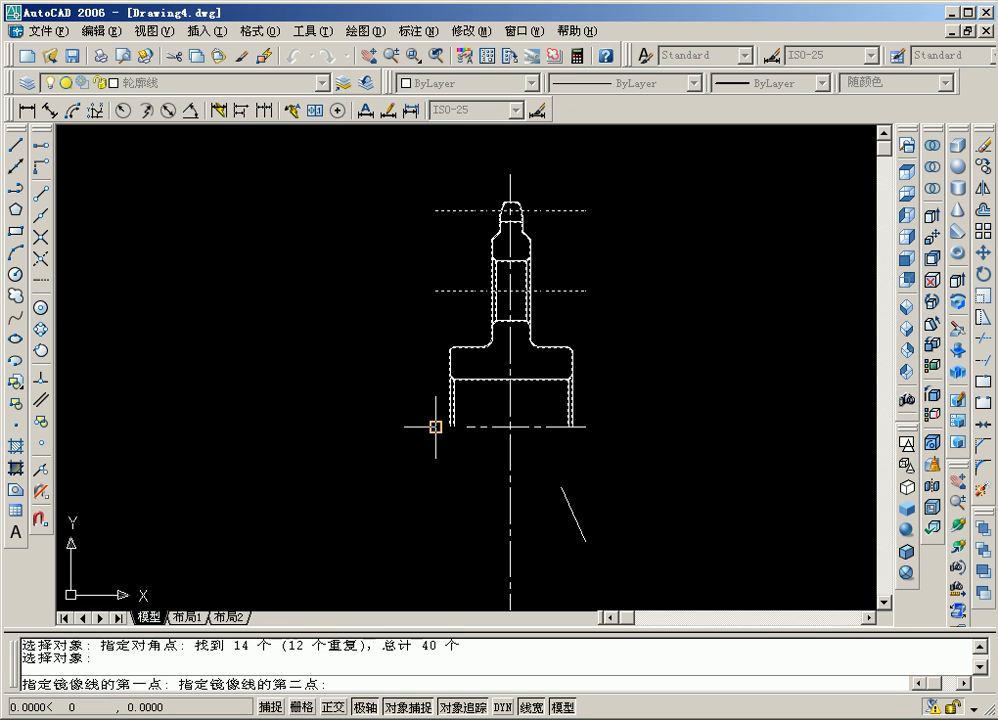
pyautogui.click(586, 418)
pyautogui.press('Return')
pyautogui.moveTo(617, 394)
pyautogui.mouseDown(button='middle')
pyautogui.moveTo(575, 339)
pyautogui.moveTo(577, 325)
pyautogui.mouseUp(button='middle')
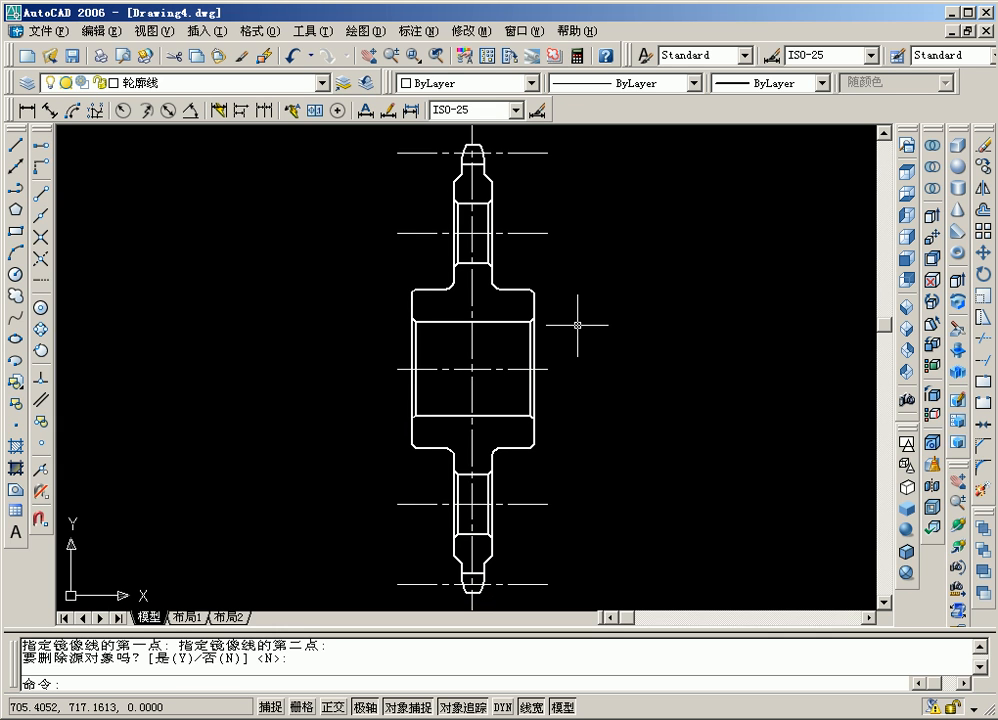
# - Offset the hub's horizontal centre line 28.8 upward
pyautogui.click(983, 211)
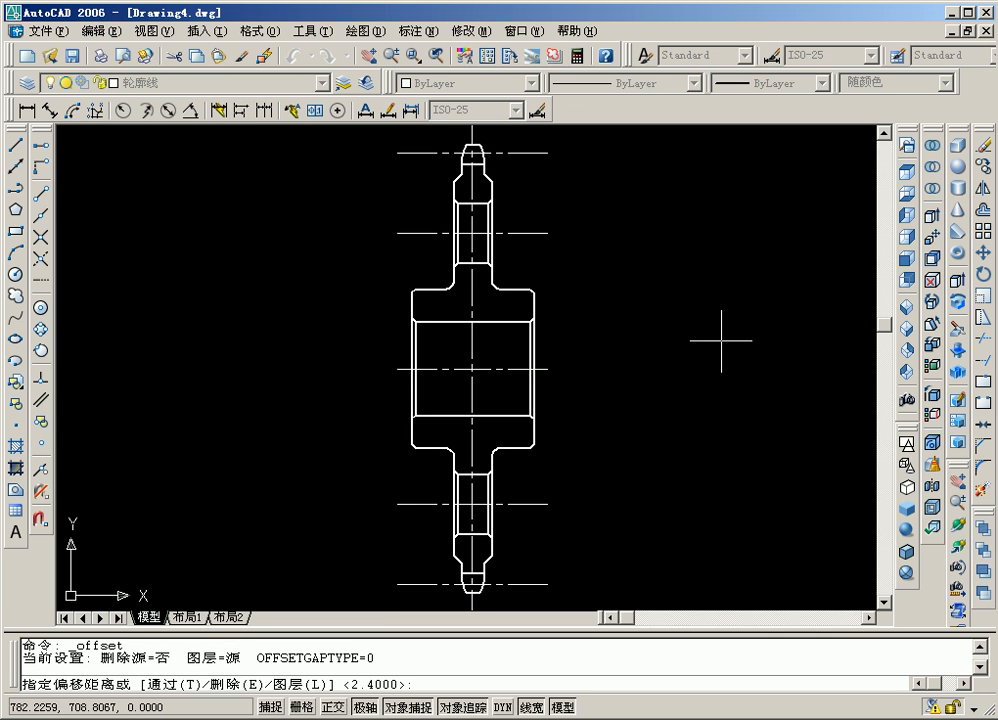
pyautogui.write('28.8')
pyautogui.press('Return')
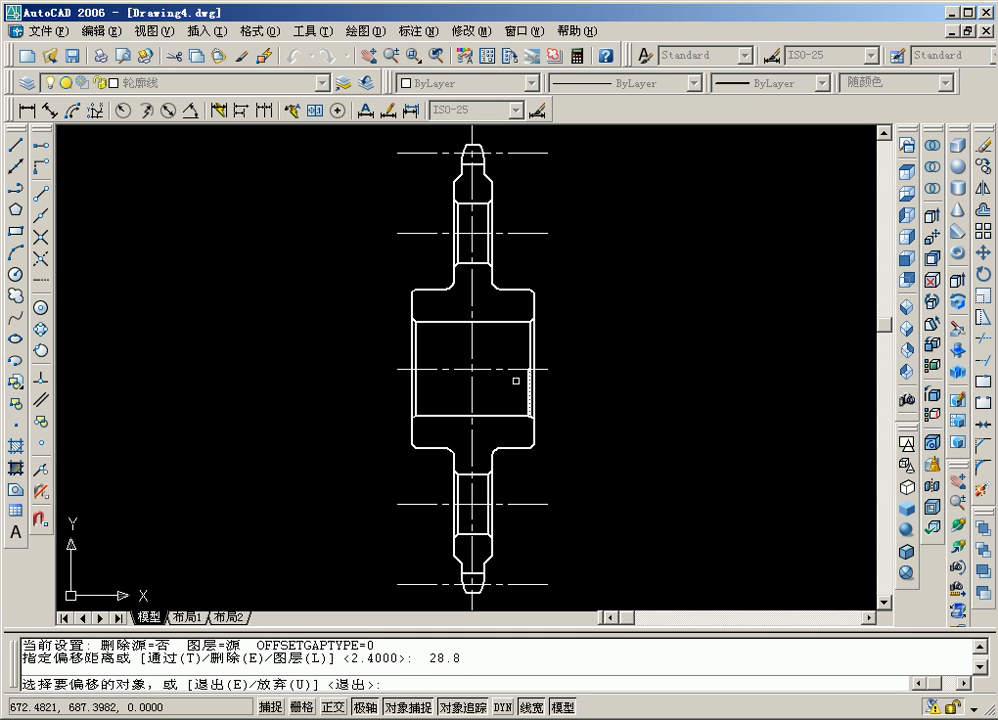
pyautogui.click(497, 372)
pyautogui.click(606, 323)
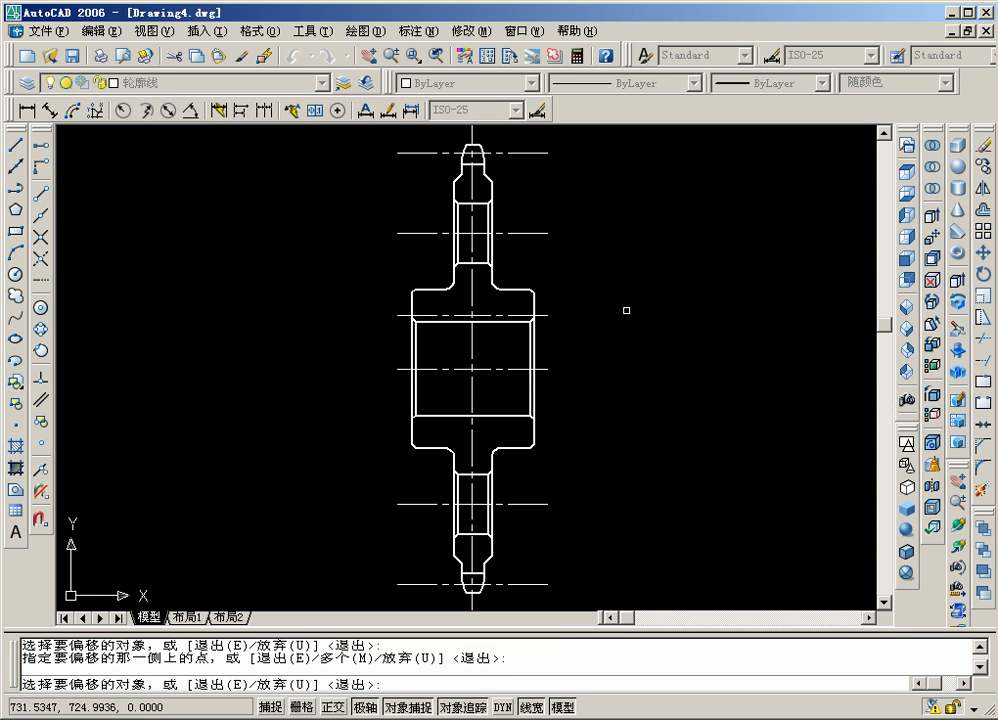
pyautogui.press('Return')
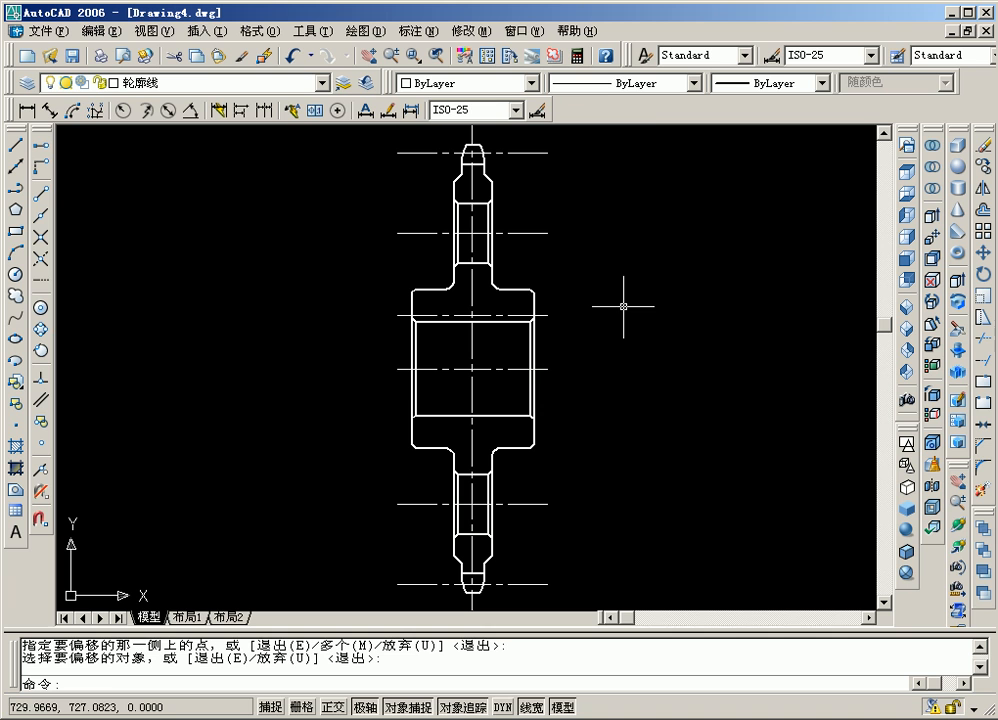
# - Move the new offset line above the hub bore to the 轮廓线 layer
pyautogui.click(541, 315)
pyautogui.click(244, 93)
pyautogui.click(135, 118)
pyautogui.press('Escape')
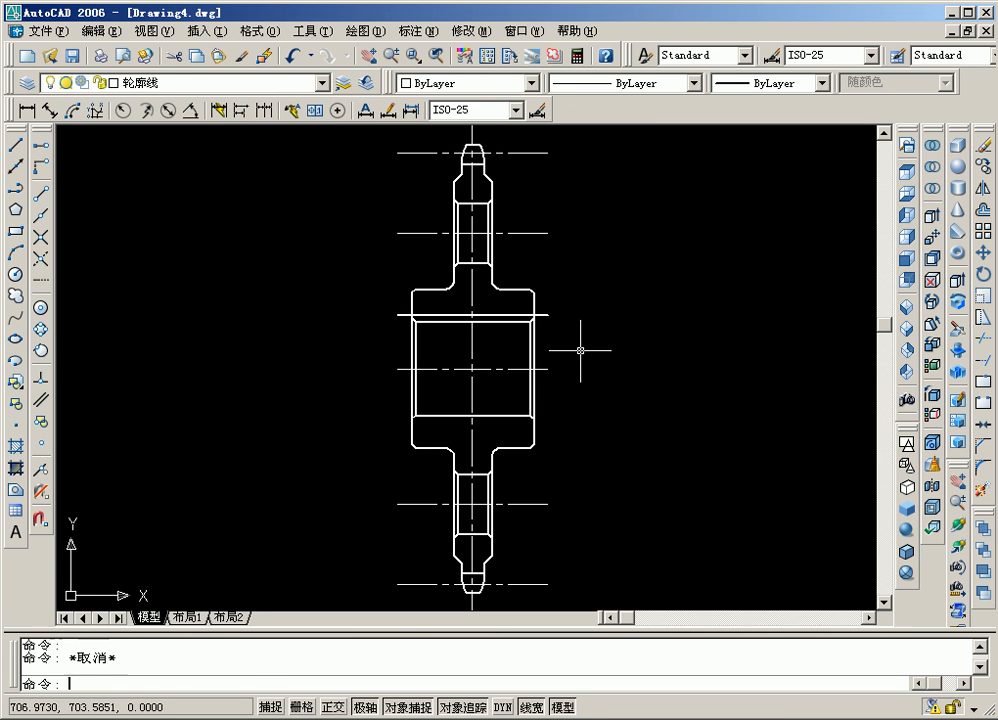
# - Trim both ends of the offset line that stick out beyond the hub's vertical edges
pyautogui.click(980, 383)
pyautogui.press('Return')
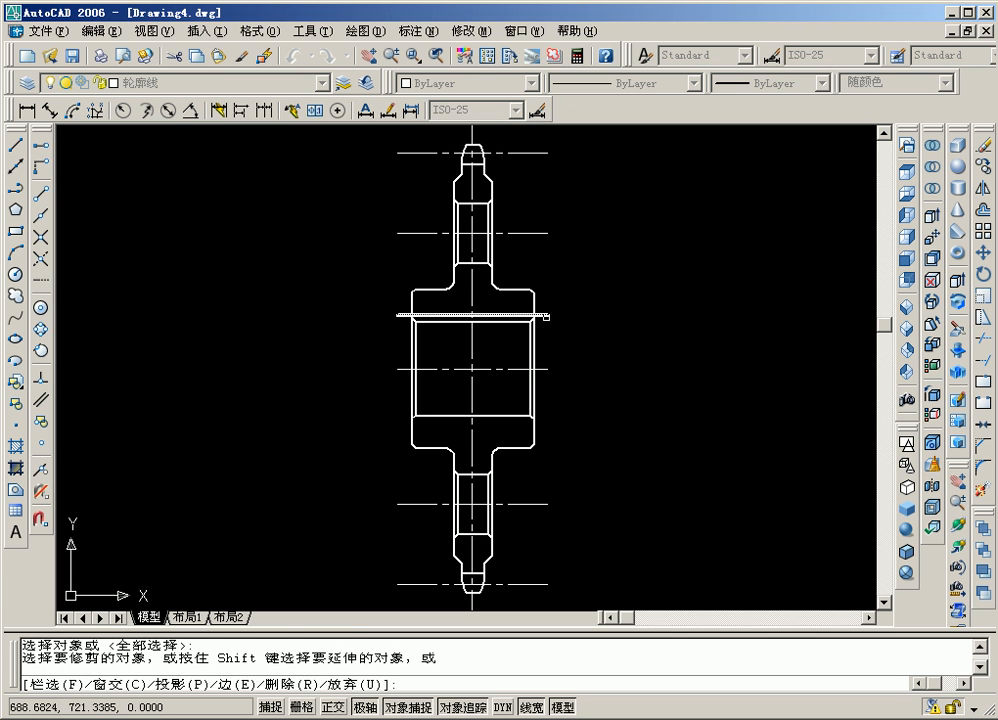
pyautogui.click(545, 318)
pyautogui.click(405, 317)
pyautogui.press('Return')
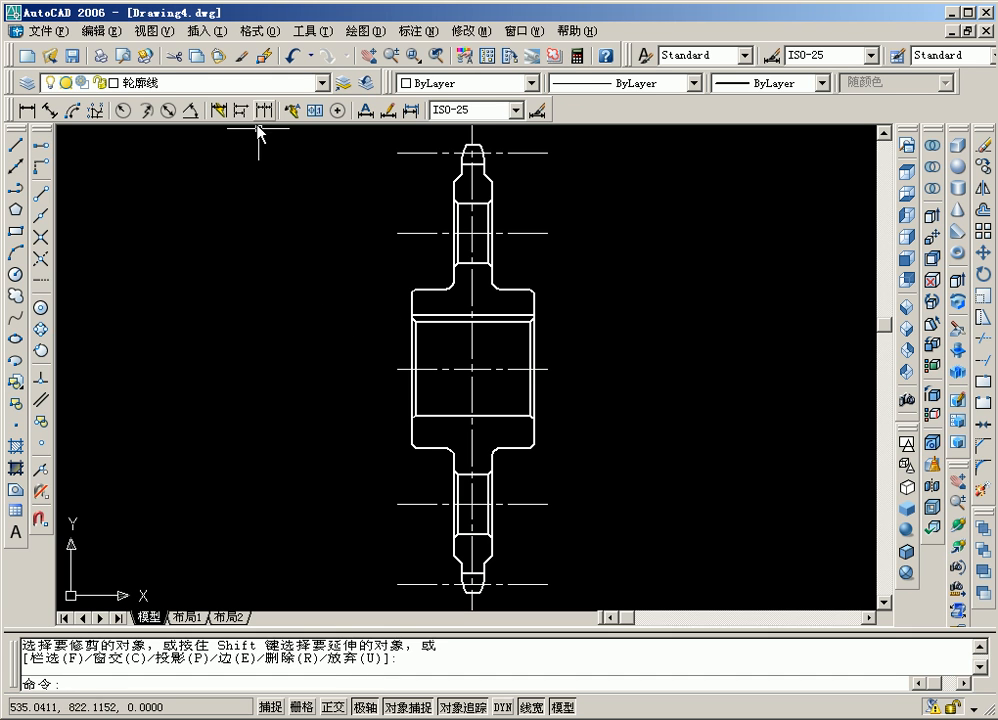
# - Make 剖面线 the current layer and turn off the 中心线 layer
pyautogui.click(238, 83)
pyautogui.click(232, 117)
pyautogui.click(221, 83)
pyautogui.click(50, 148)
pyautogui.click(125, 204)
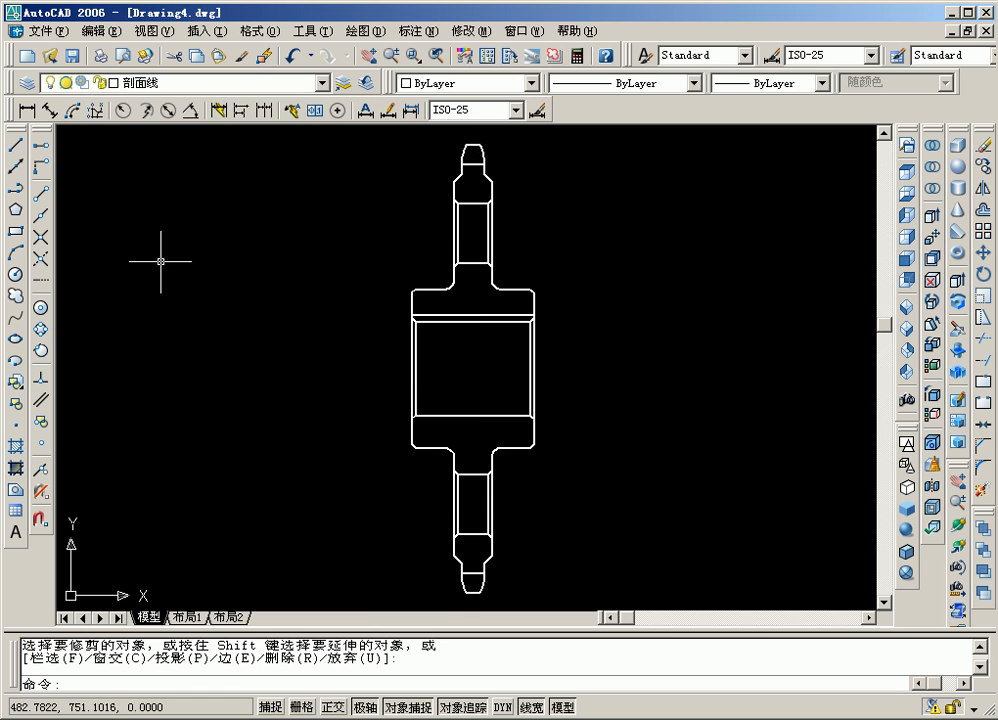
# - Hatch the four solid section areas of the web and hub, above and below the bore, with the ANSI31 pattern
pyautogui.click(16, 446)
pyautogui.click(430, 207)
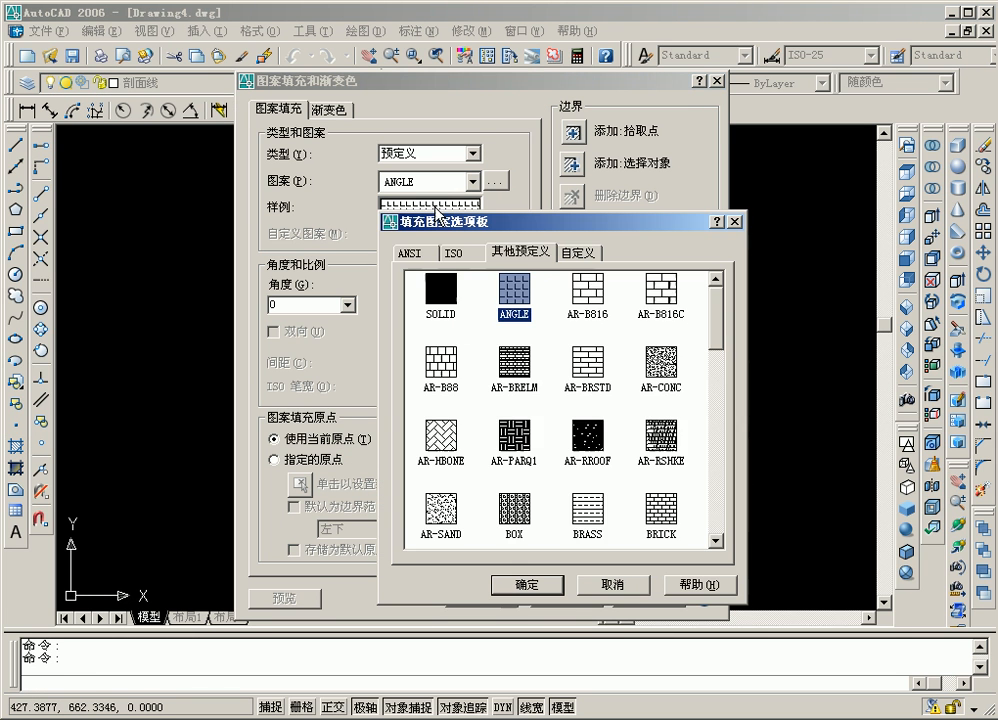
pyautogui.click(436, 290)
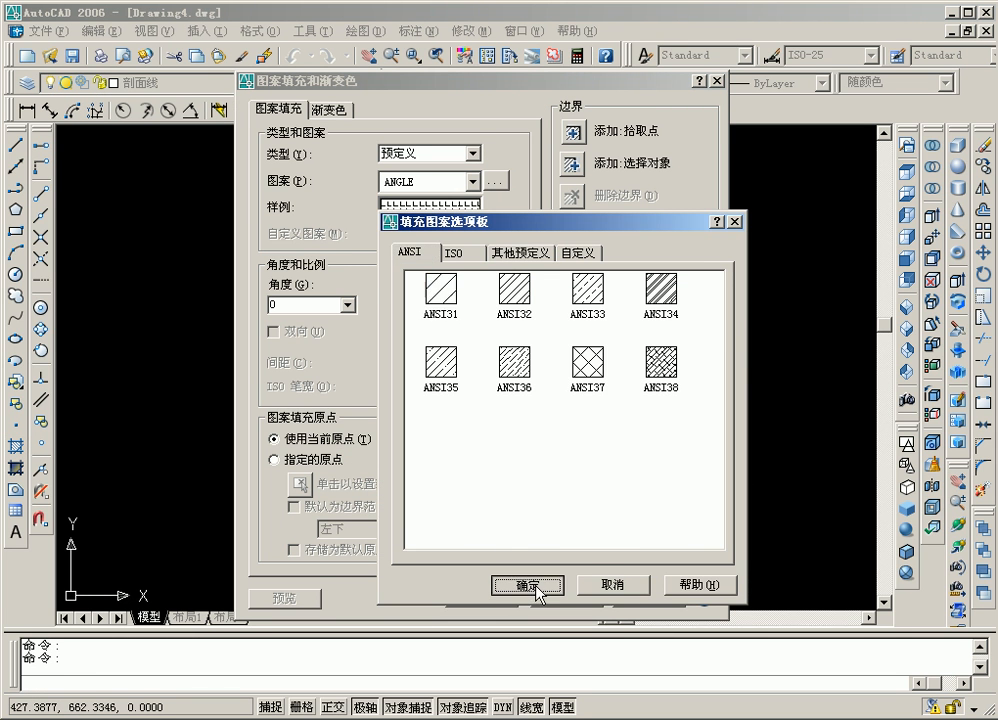
pyautogui.click(528, 585)
pyautogui.click(573, 134)
pyautogui.click(474, 186)
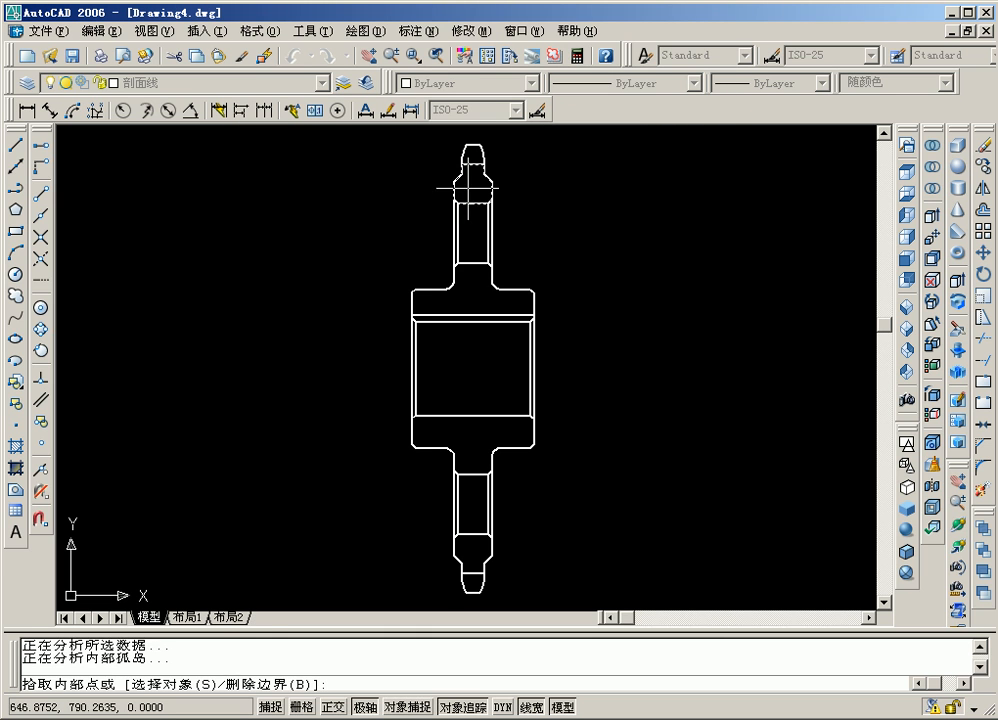
pyautogui.click(468, 390)
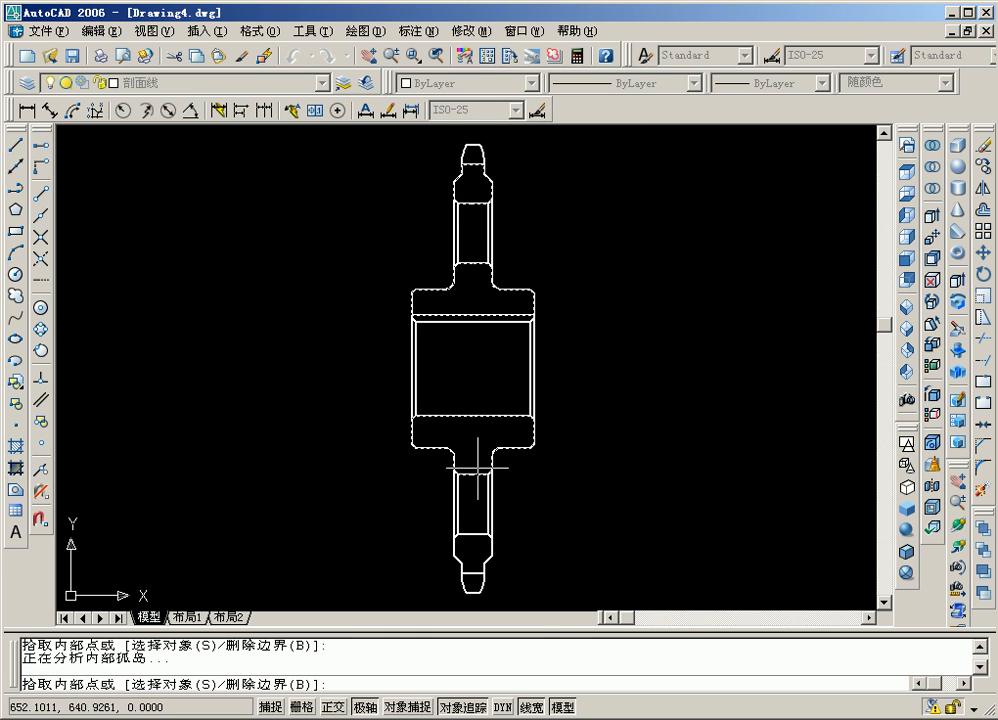
pyautogui.rightClick(473, 545)
pyautogui.click(525, 564)
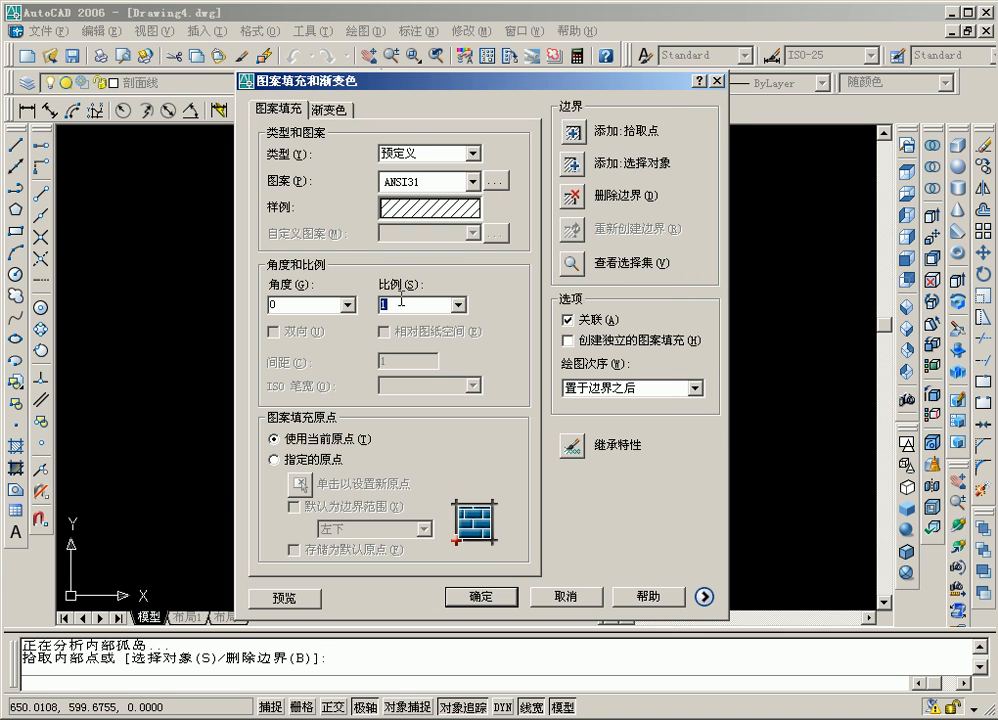
pyautogui.click(478, 595)
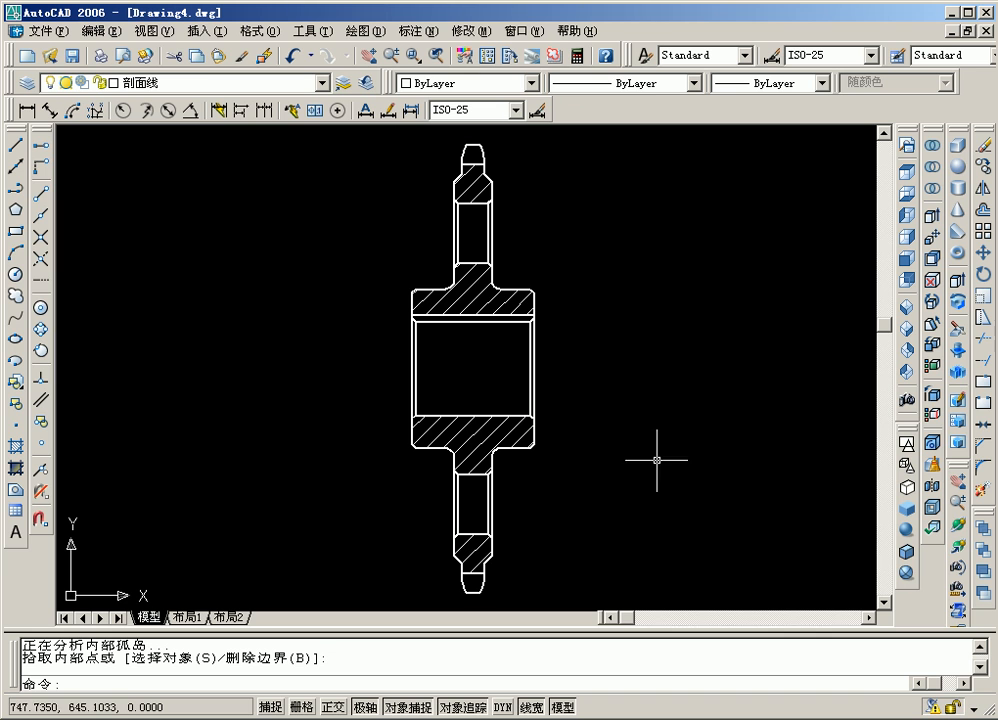
# - Turn the 中心线 layer back on
pyautogui.click(270, 88)
pyautogui.click(51, 149)
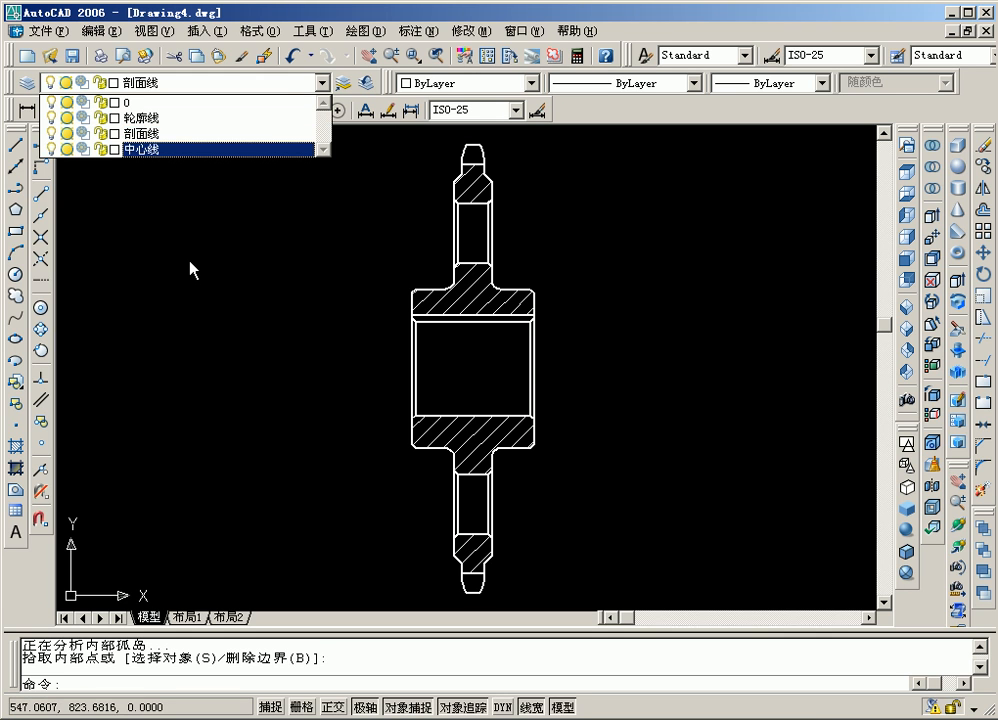
pyautogui.click(71, 174)
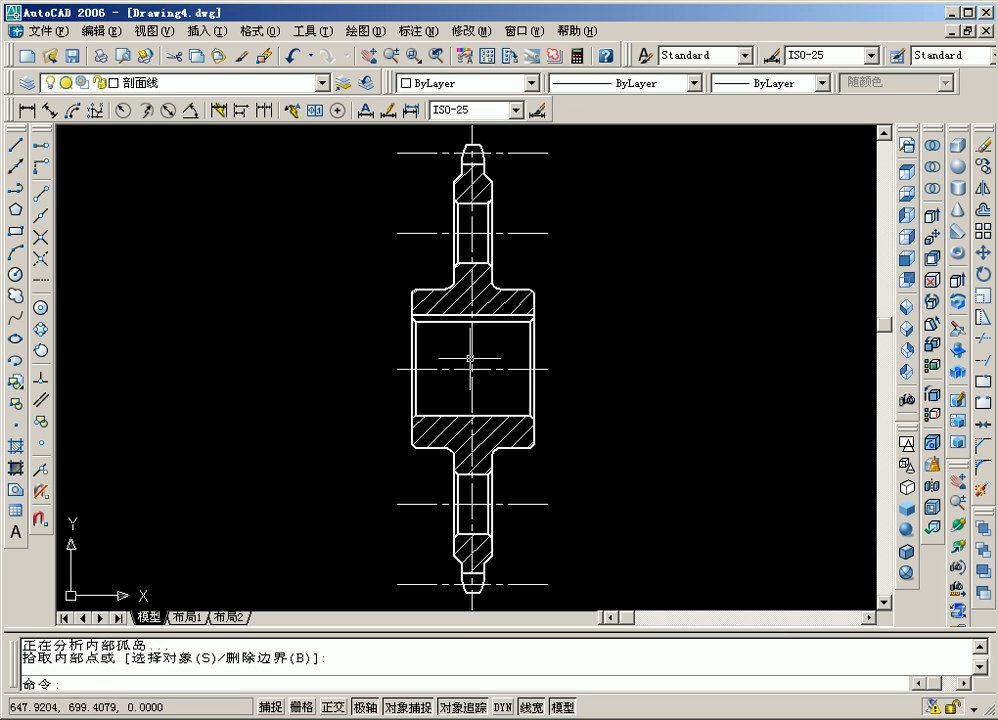
# - Break off both ends of the uppermost horizontal centre line so it extends only slightly past the tip
pyautogui.click(983, 405)
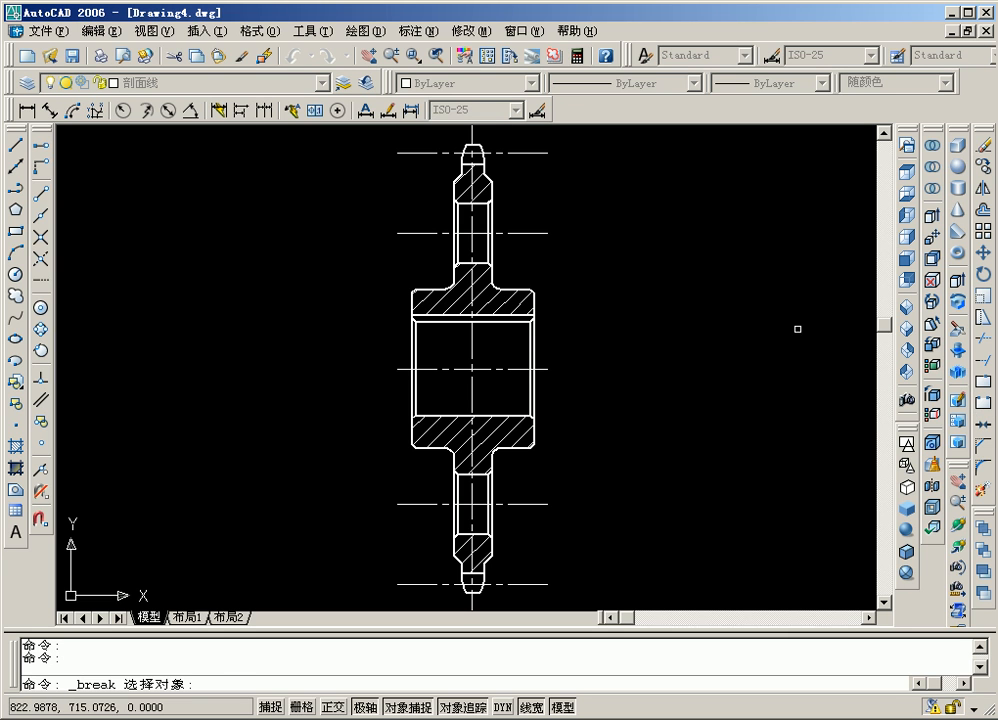
pyautogui.click(497, 153)
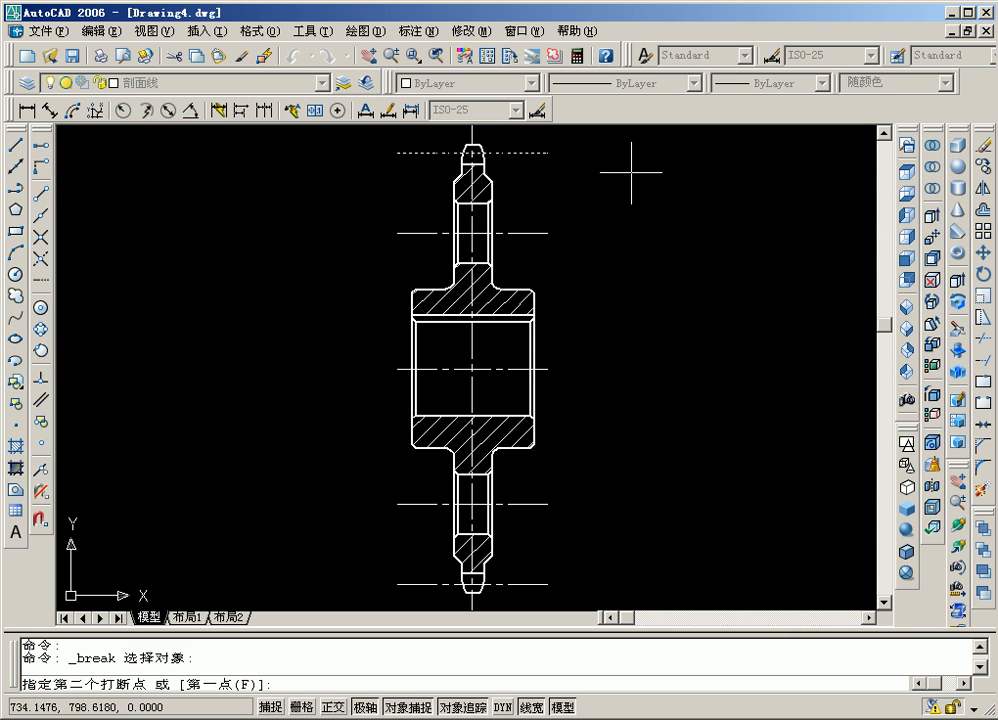
pyautogui.press('Return')
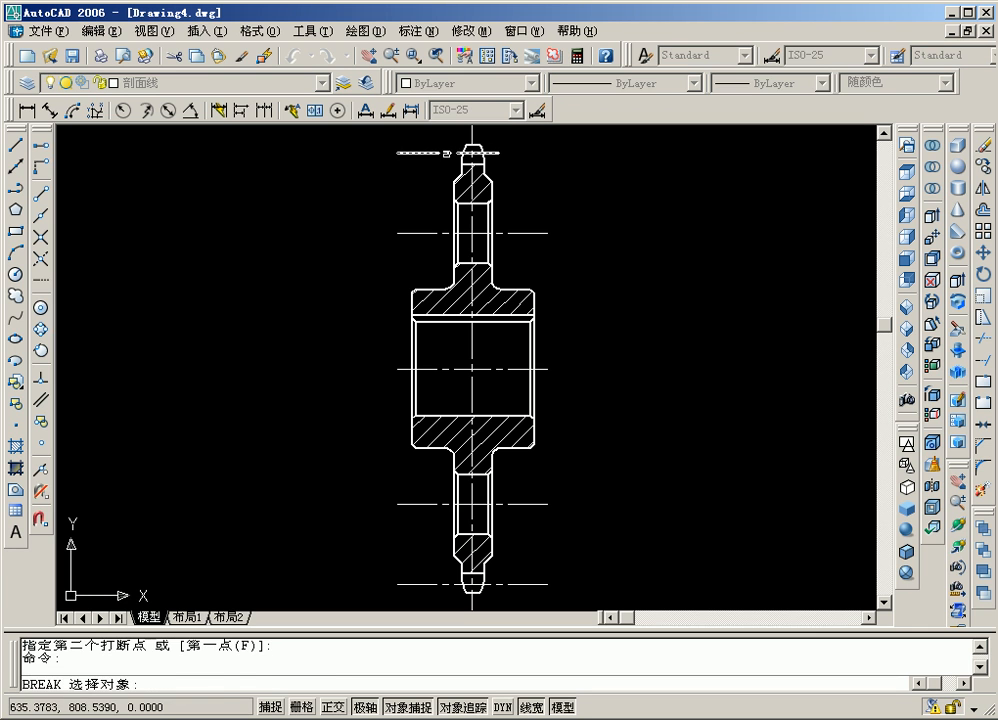
pyautogui.click(443, 153)
pyautogui.click(323, 167)
pyautogui.press('Return')
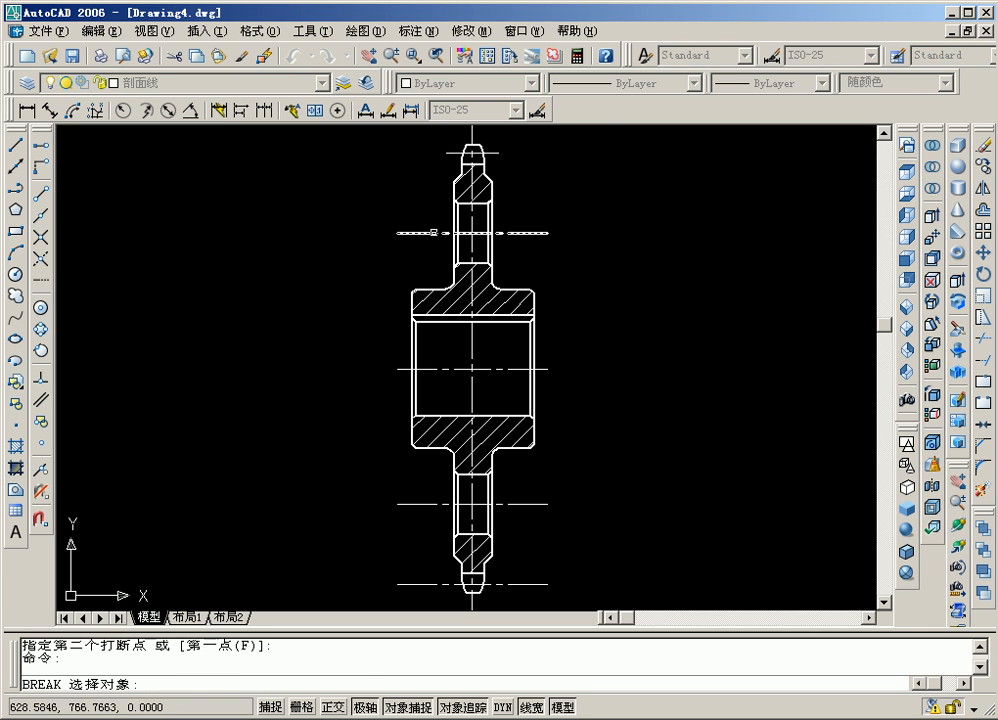
# - Break off both ends of the upper hole's horizontal centre line just outside the web
pyautogui.click(441, 233)
pyautogui.click(352, 218)
pyautogui.press('Return')
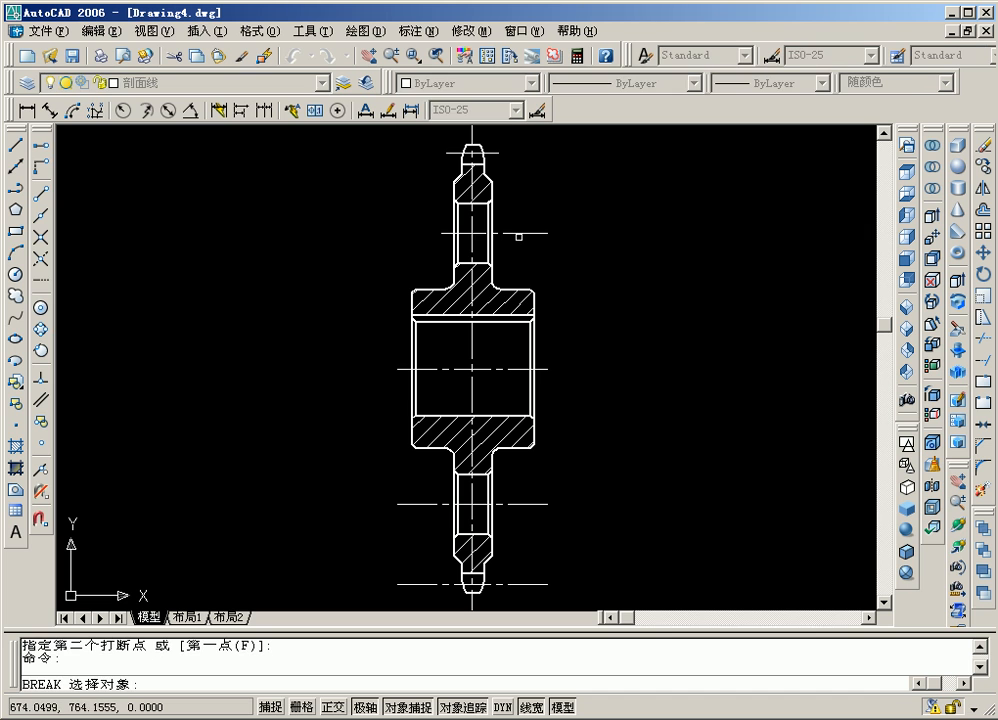
pyautogui.click(505, 233)
pyautogui.click(584, 223)
pyautogui.press('Return')
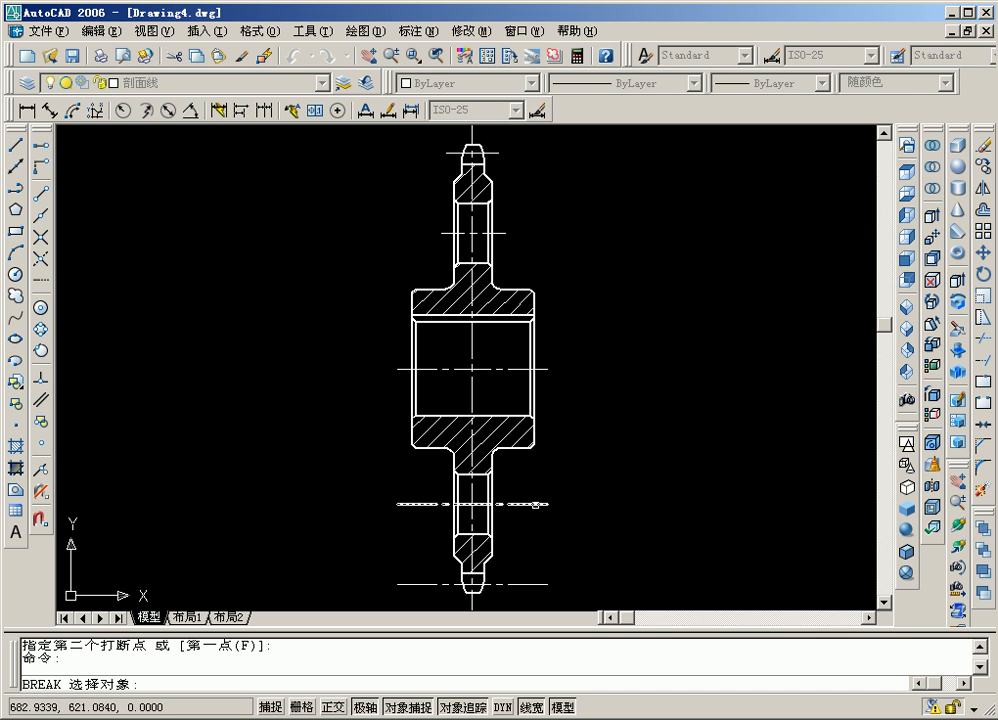
# - Break off both ends of the lower hole's horizontal centre line just outside the web
pyautogui.click(508, 504)
pyautogui.click(587, 489)
pyautogui.press('Return')
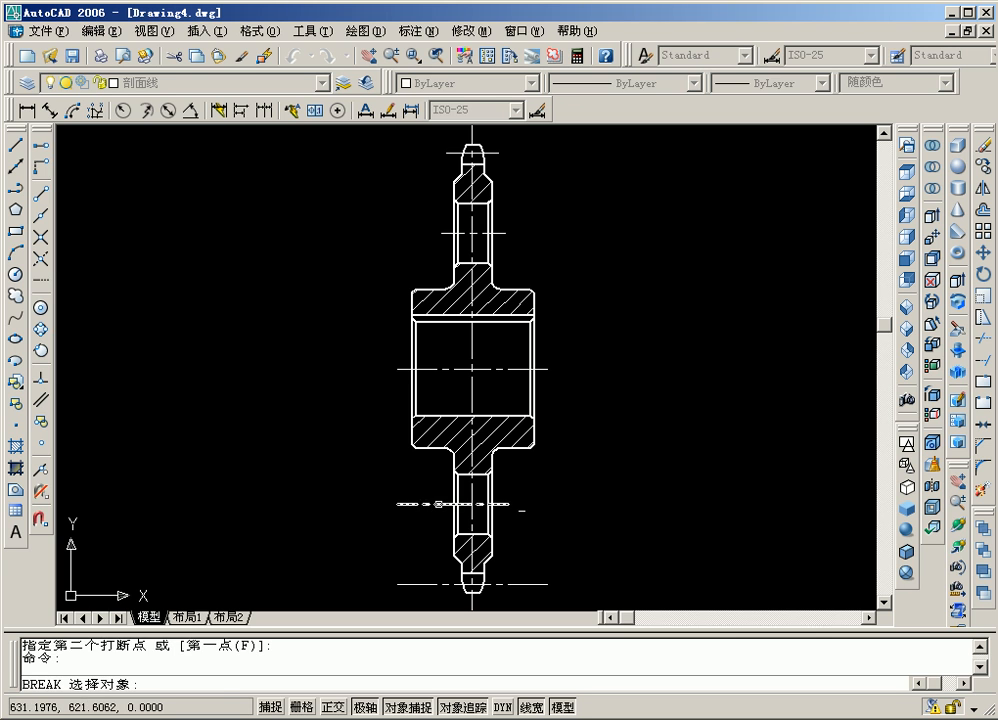
pyautogui.click(436, 504)
pyautogui.click(312, 490)
pyautogui.press('Return')
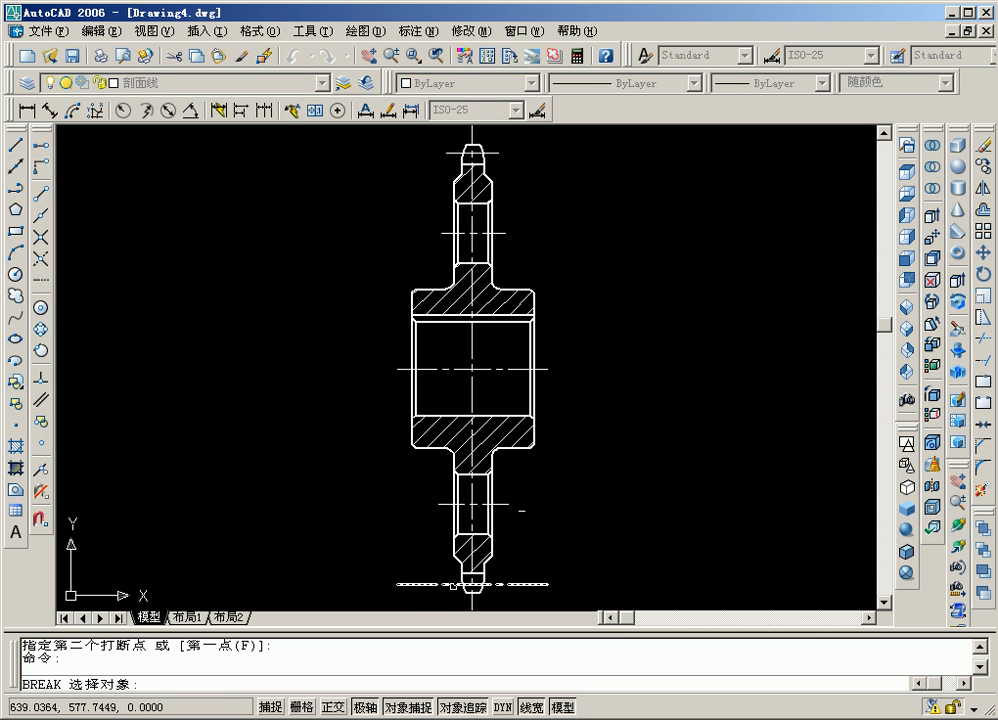
# - Break off both ends of the lowest horizontal centre line just outside the bottom tip
pyautogui.click(452, 583)
pyautogui.click(339, 564)
pyautogui.press('Return')
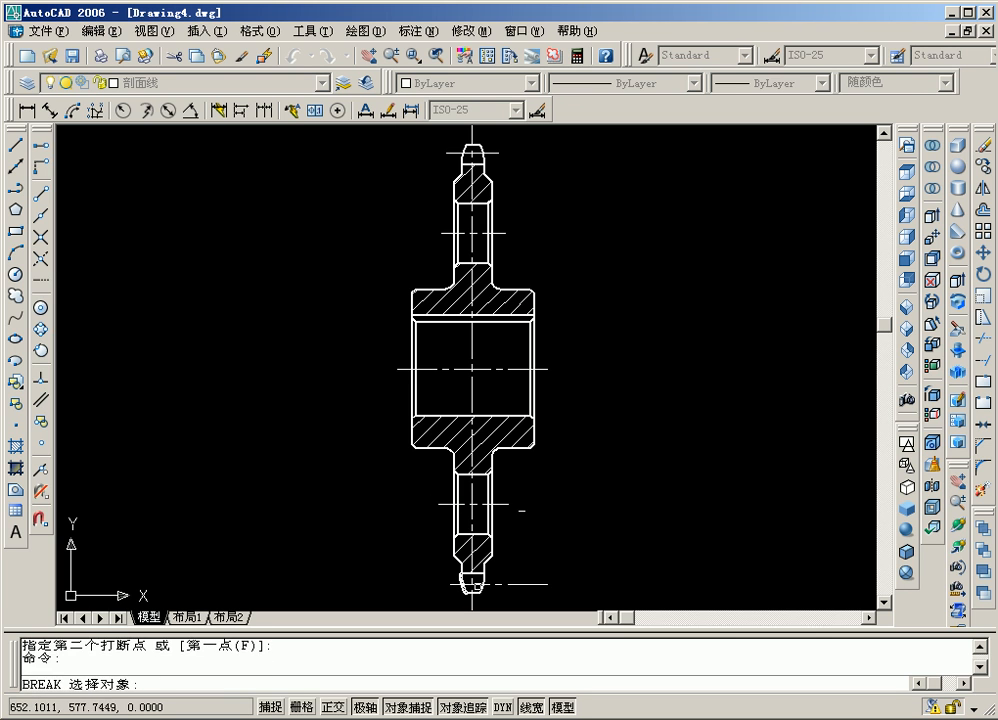
pyautogui.click(503, 585)
pyautogui.click(612, 567)
pyautogui.press('Return')
pyautogui.press('Return')
# - Erase the vertical centre line running through the part
pyautogui.click(486, 349)
pyautogui.click(470, 340)
pyautogui.click(983, 146)
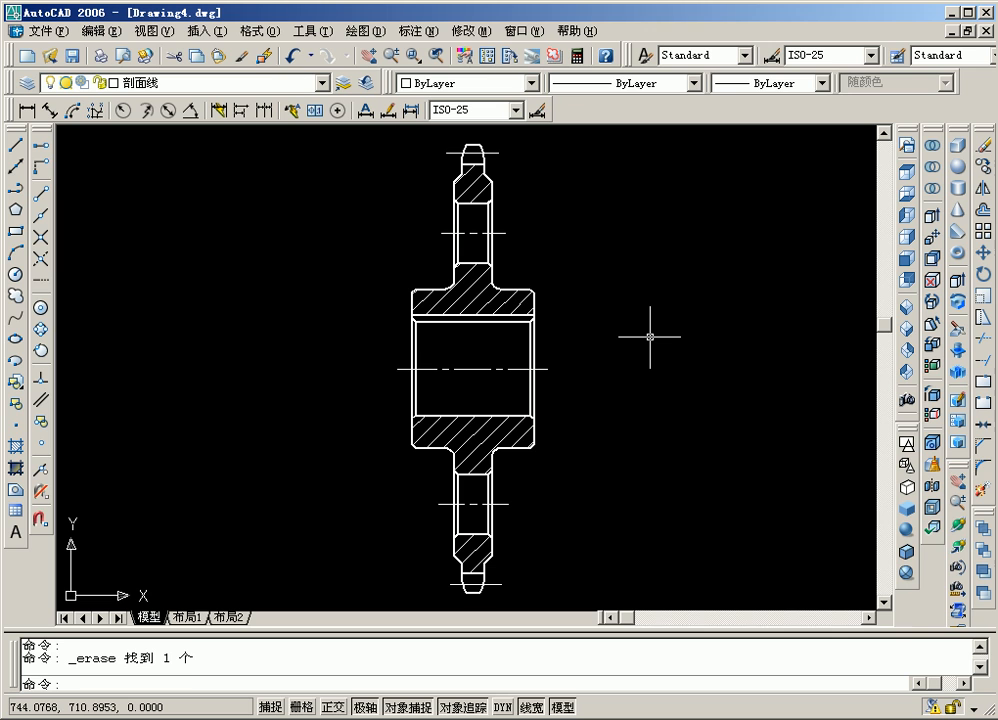